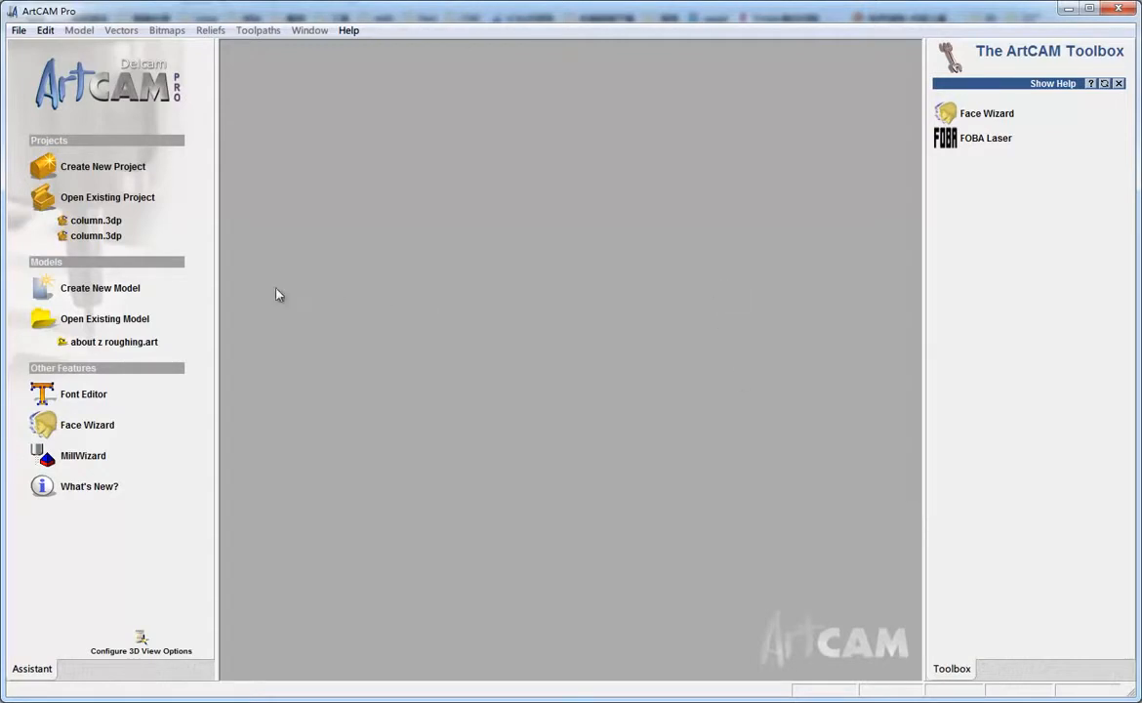
Create a new model 200 mm high and 300 mm wide in millimetres
{"action": "left_click", "coordinate": [115, 295]}
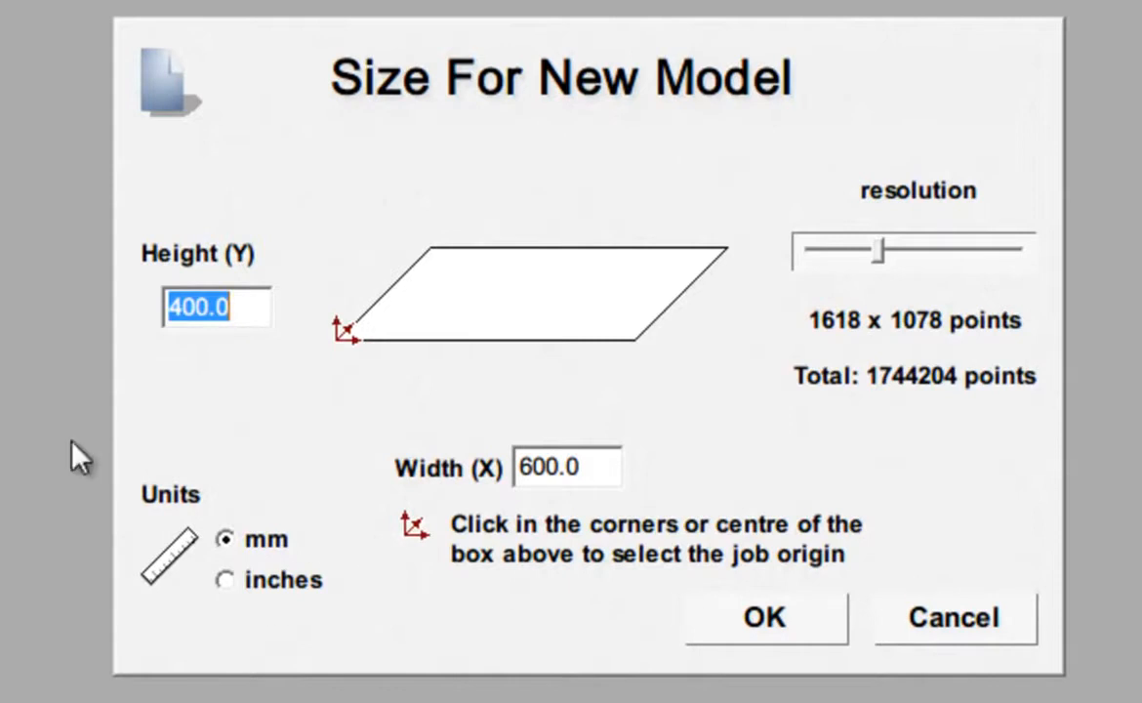
{"action": "type", "text": "200"}
{"action": "key", "text": "Tab"}
{"action": "type", "text": "300"}
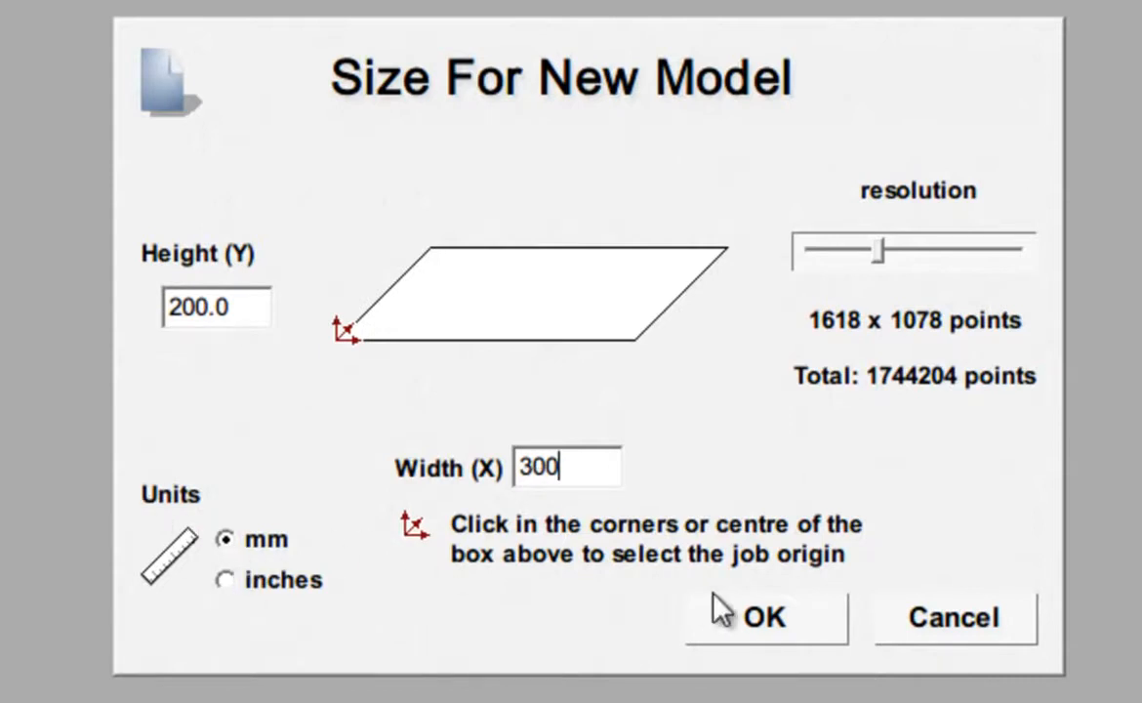
{"action": "left_click", "coordinate": [828, 618]}
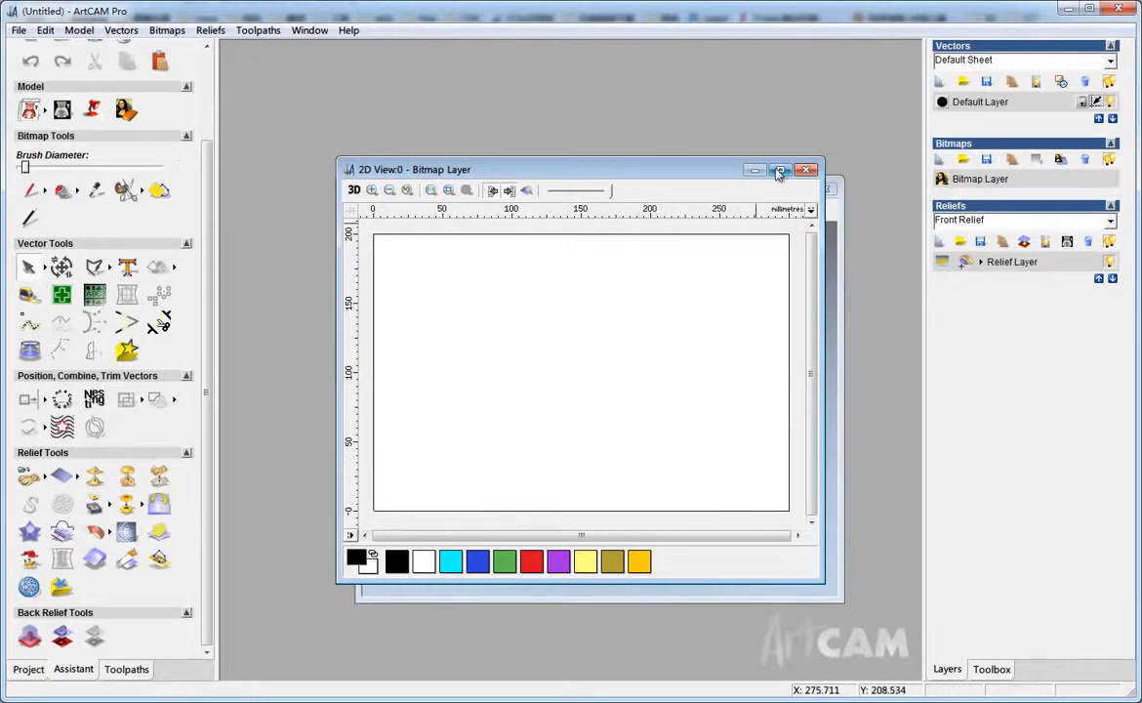
Maximize the 2D view and load the bitmap 3D flag.bmp as a bitmap layer
{"action": "left_click", "coordinate": [778, 172]}
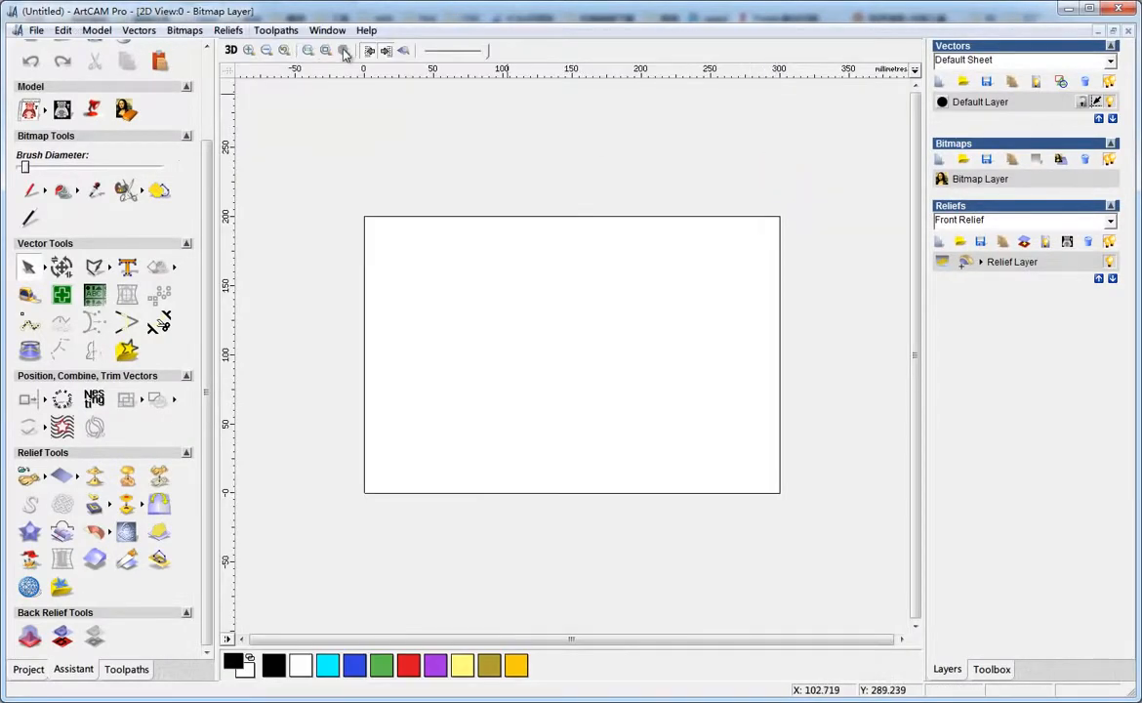
{"action": "left_click", "coordinate": [326, 51]}
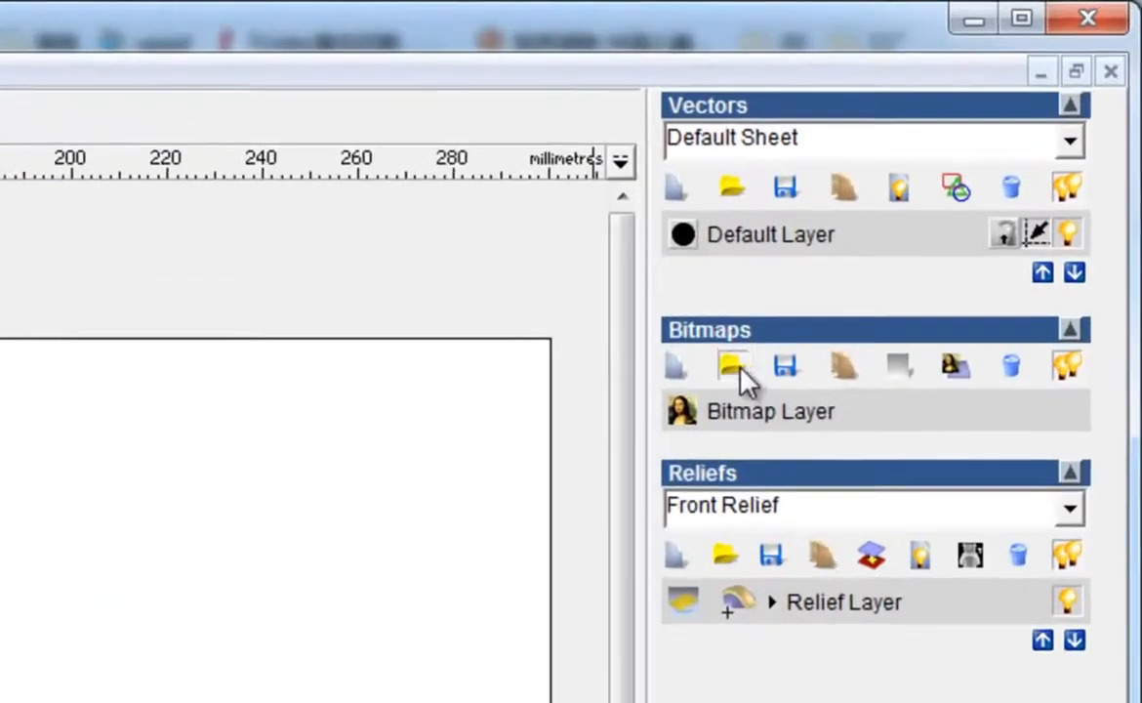
{"action": "left_click", "coordinate": [926, 190]}
{"action": "left_click", "coordinate": [475, 216]}
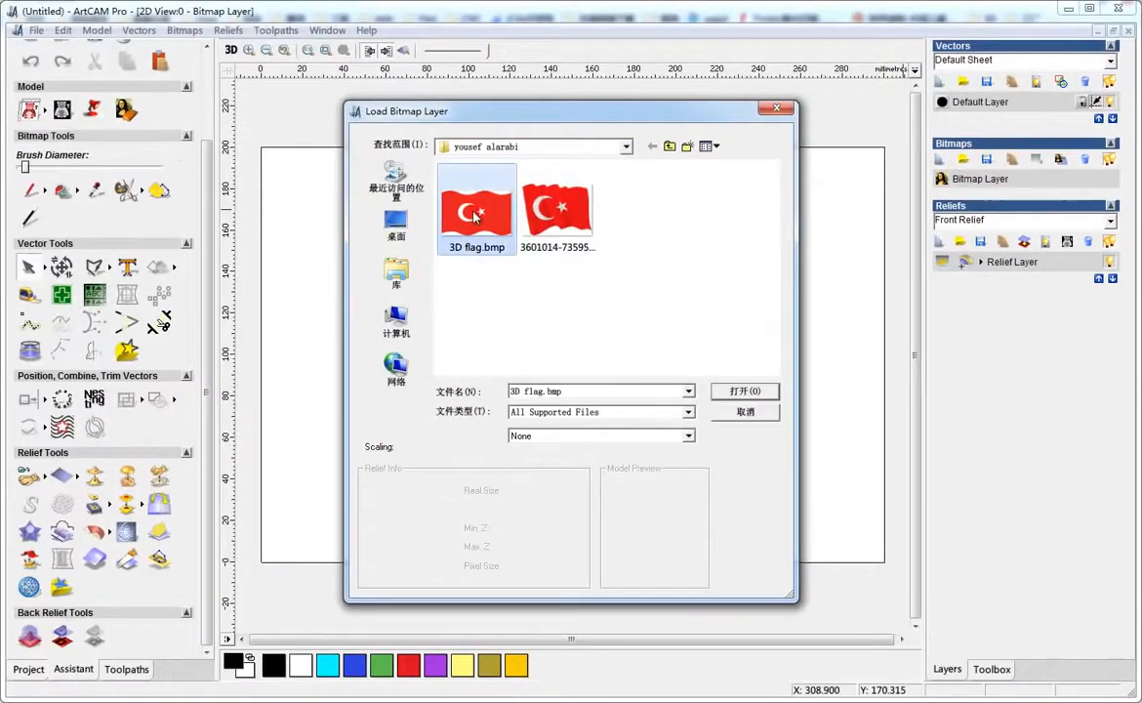
{"action": "left_click", "coordinate": [757, 396]}
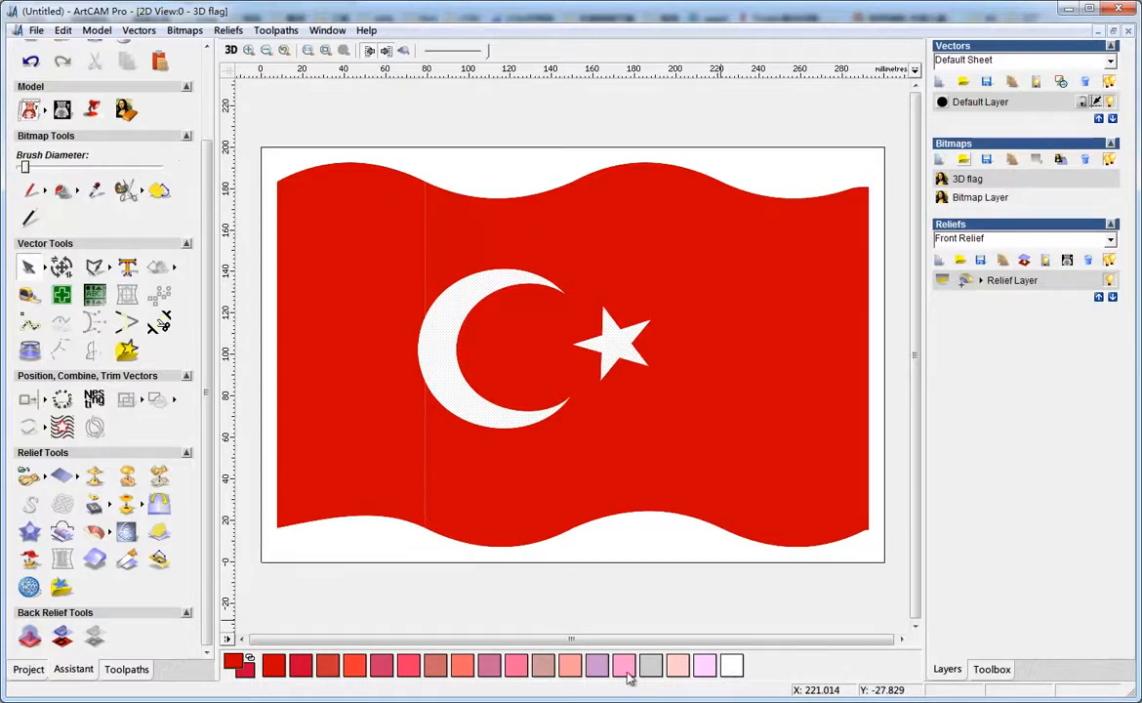
{"action": "left_click_drag", "start_coordinate": [204, 393], "coordinate": [211, 358]}
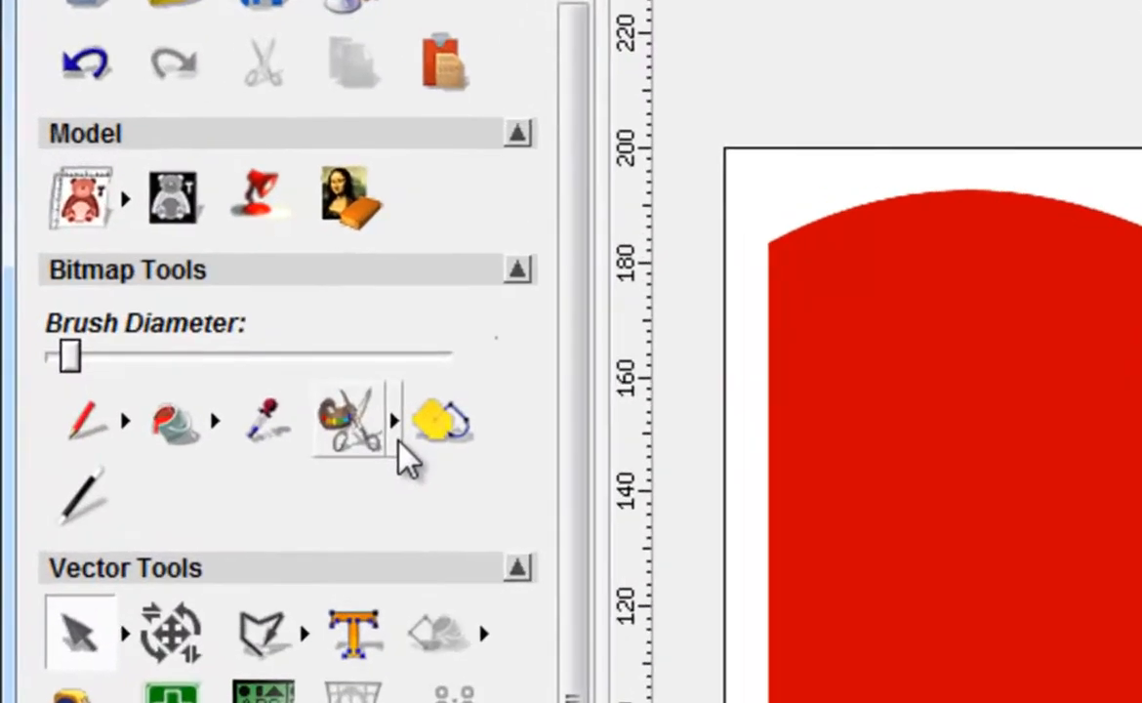
{"action": "left_click", "coordinate": [143, 245]}
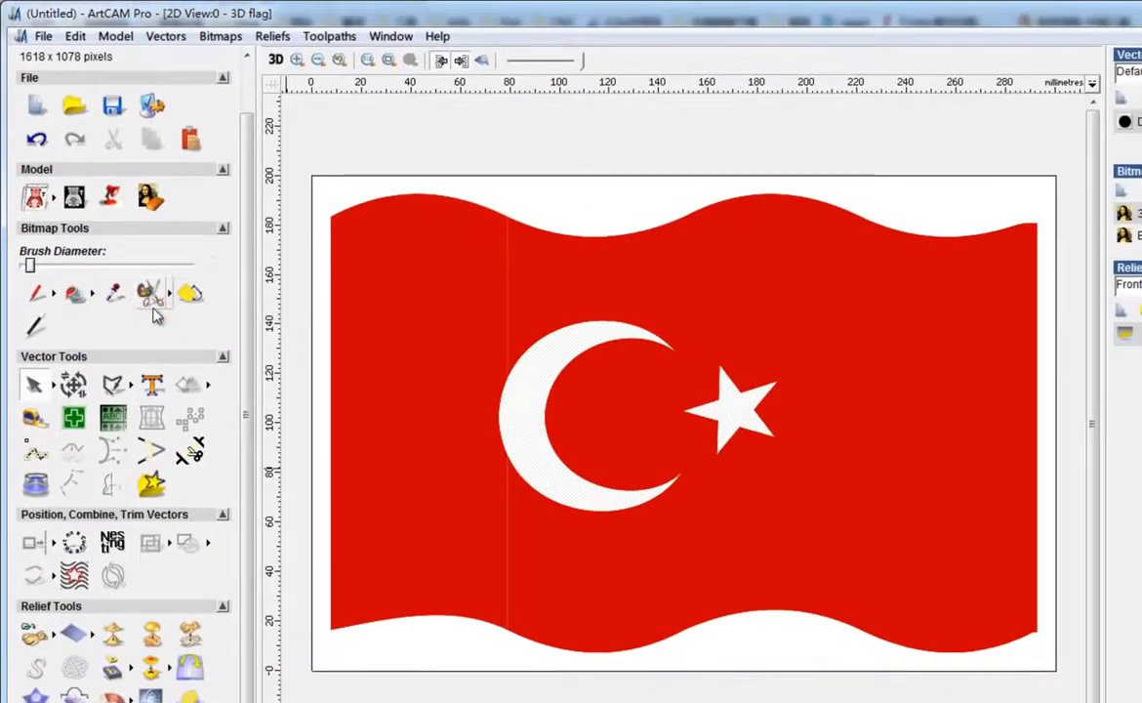
{"action": "left_click", "coordinate": [227, 36]}
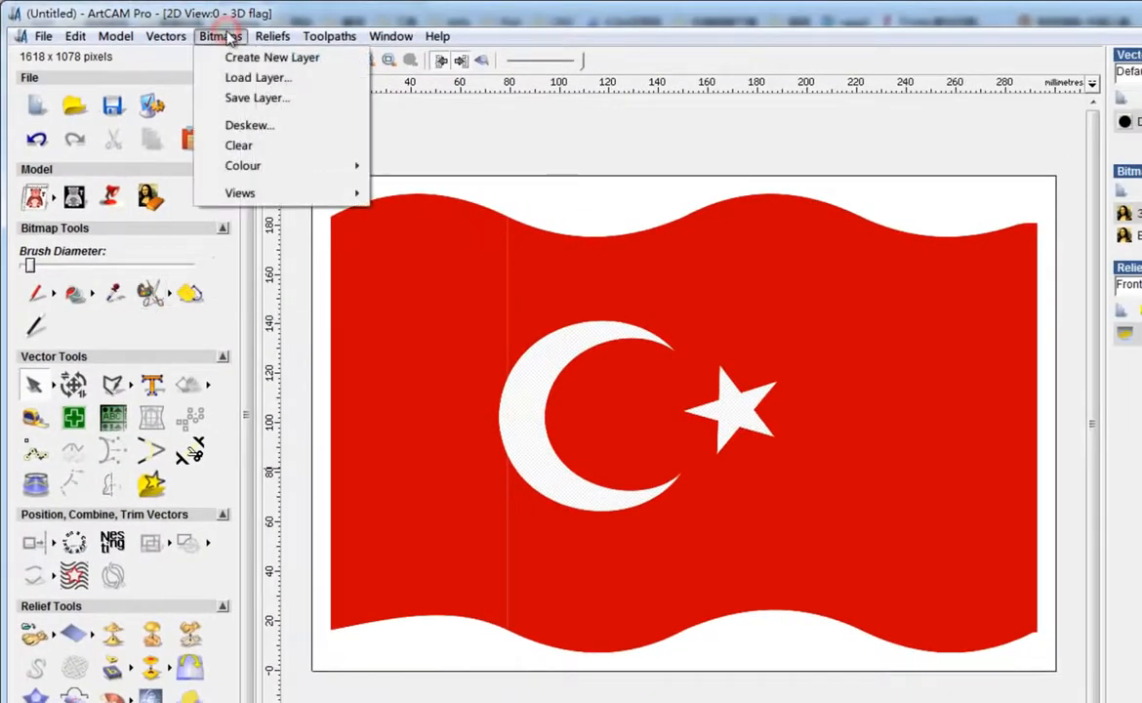
{"action": "mouse_move", "coordinate": [247, 174]}
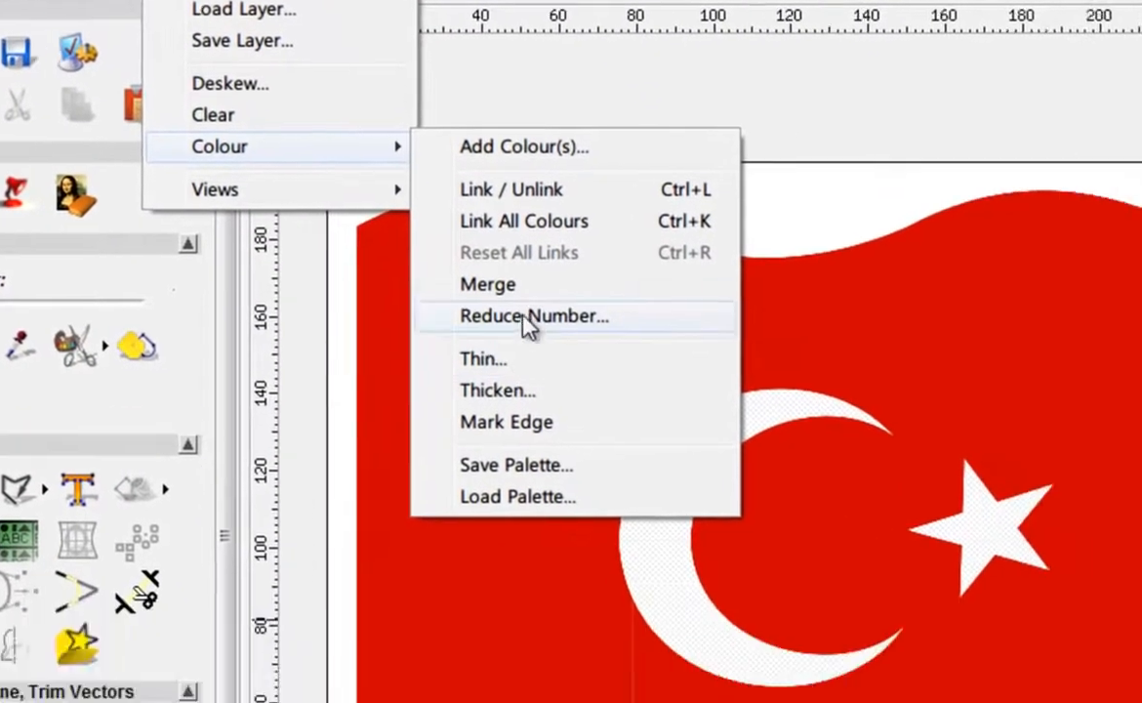
{"action": "left_click", "coordinate": [689, 431]}
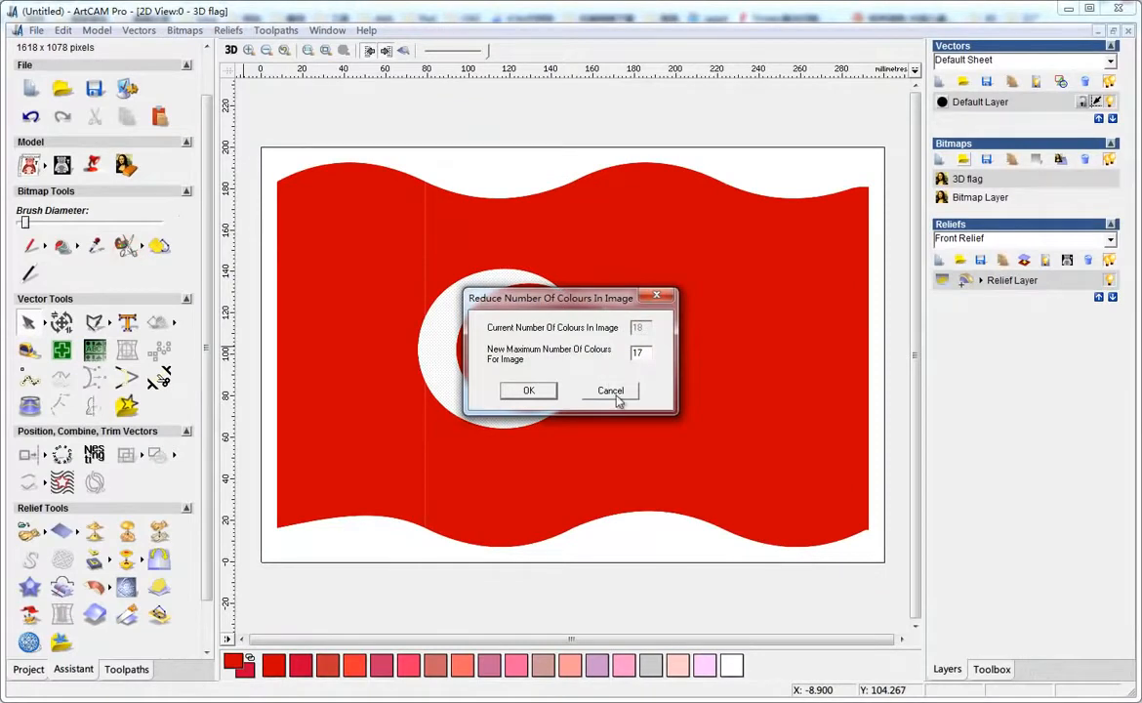
{"action": "left_click", "coordinate": [615, 392]}
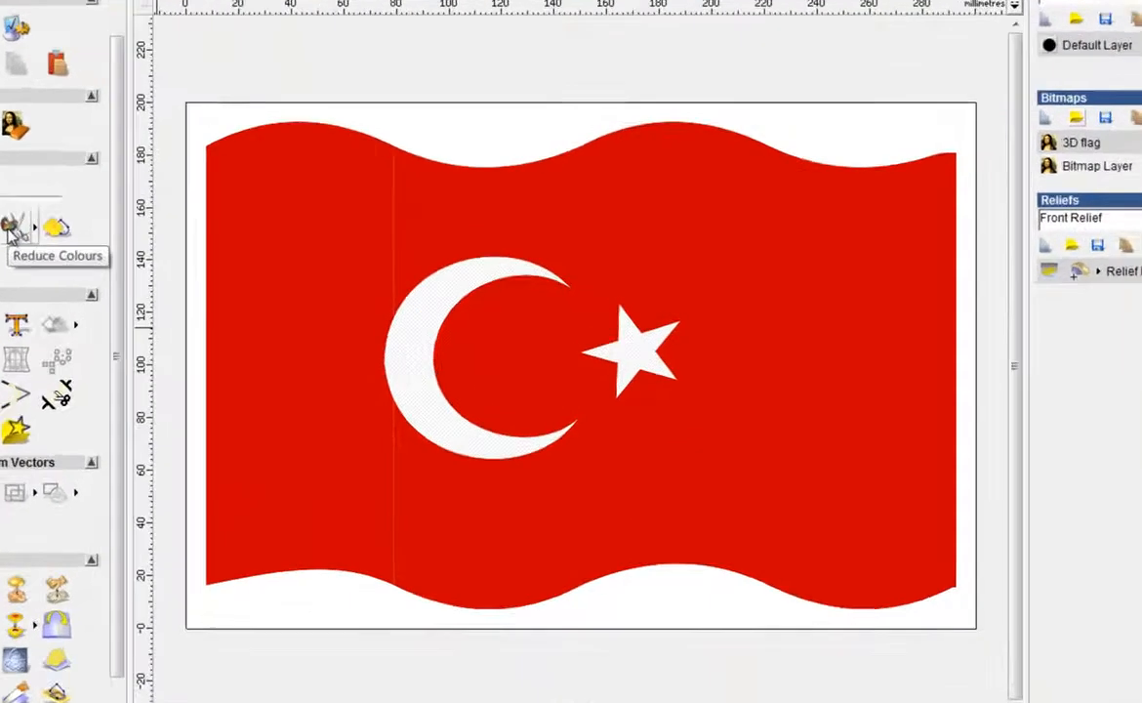
Reduce the number of colours in the flag bitmap to a maximum of 2, accepting the reset of colour links
{"action": "left_click", "coordinate": [123, 246]}
{"action": "left_click", "coordinate": [855, 429]}
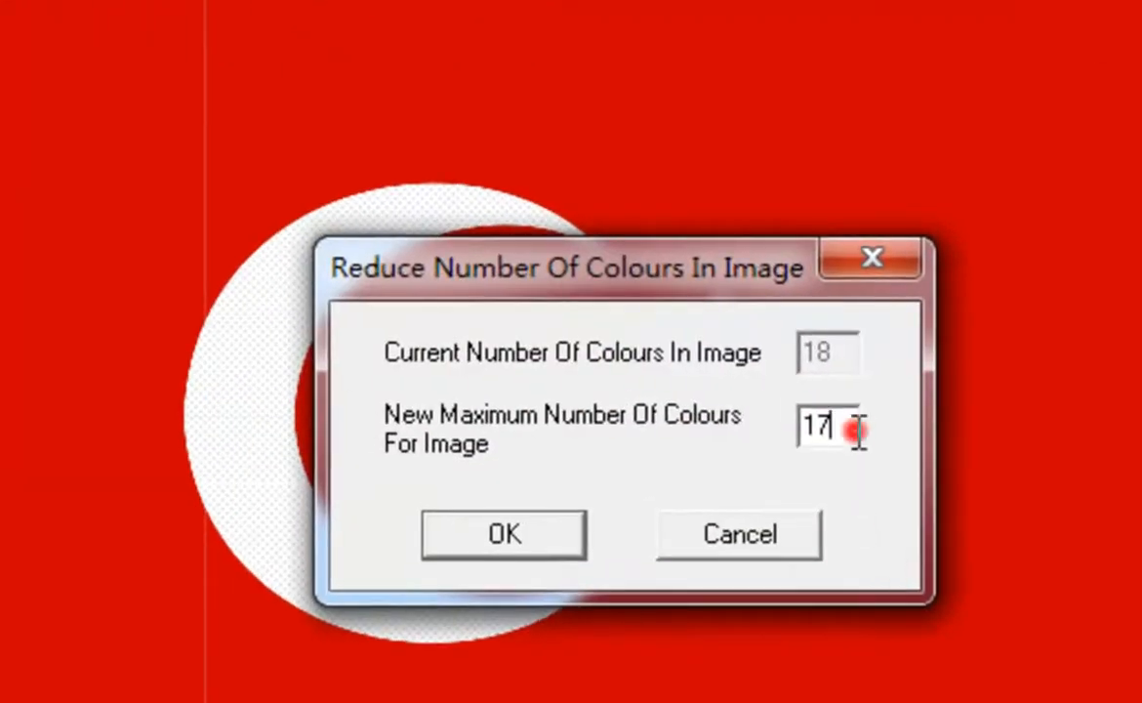
{"action": "double_click", "coordinate": [855, 429]}
{"action": "type", "text": "2"}
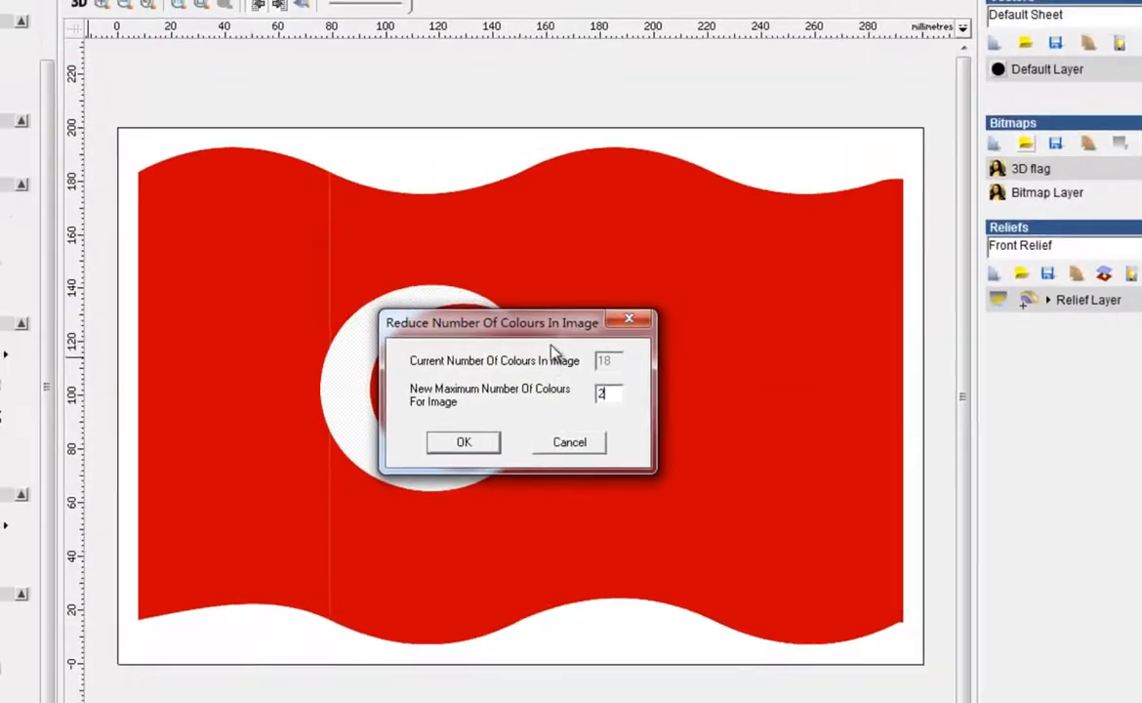
{"action": "left_click_drag", "start_coordinate": [560, 314], "coordinate": [925, 442]}
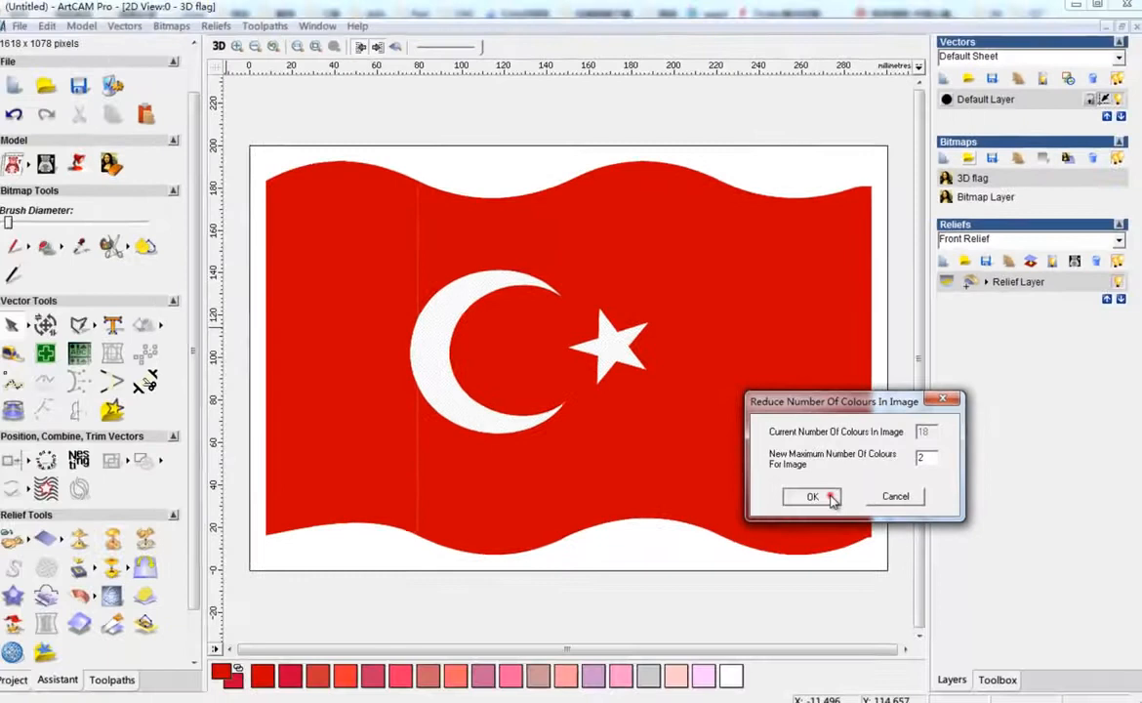
{"action": "left_click", "coordinate": [828, 570]}
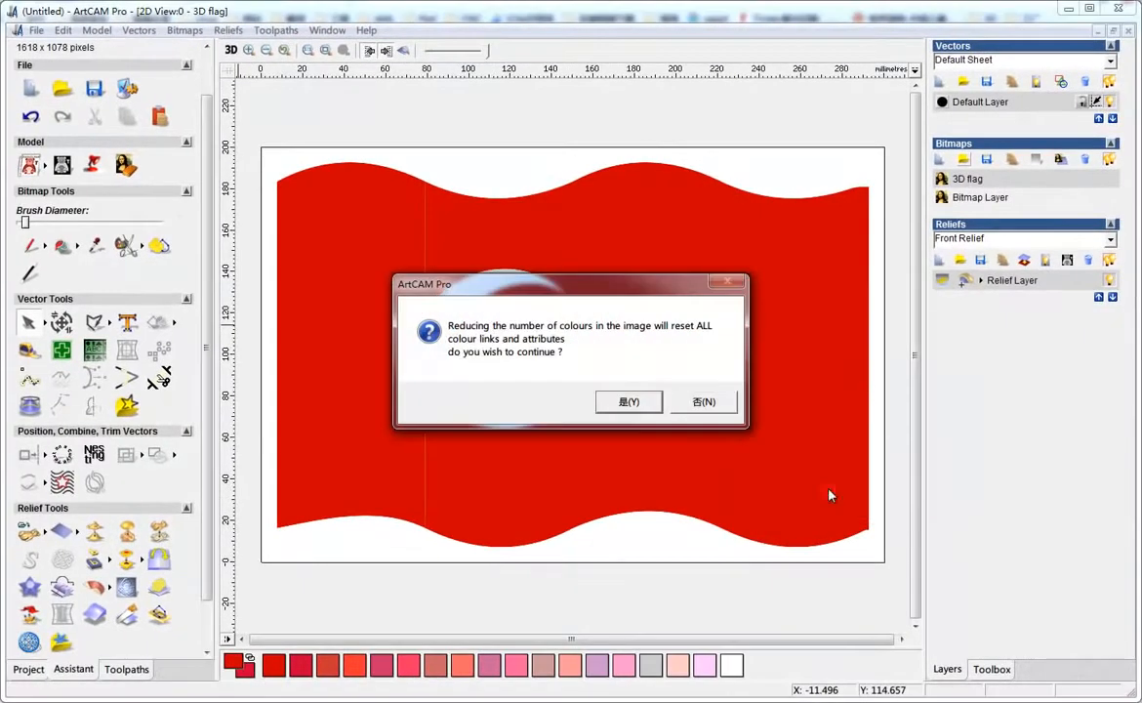
{"action": "left_click", "coordinate": [627, 405]}
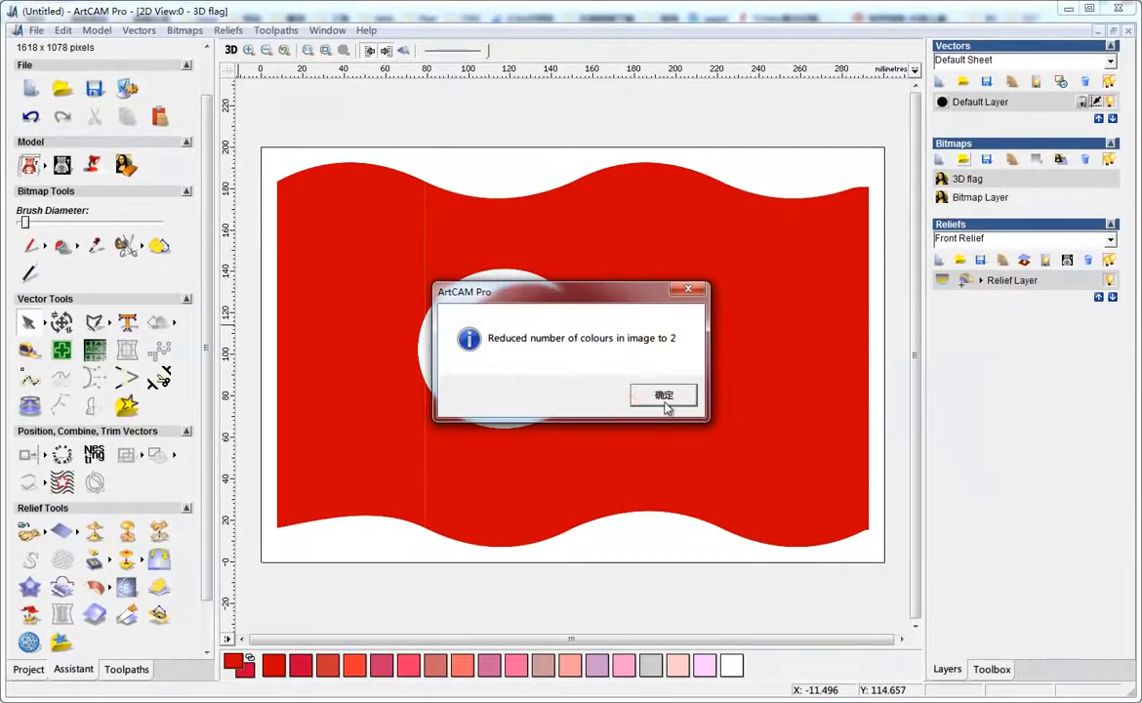
{"action": "left_click", "coordinate": [664, 398]}
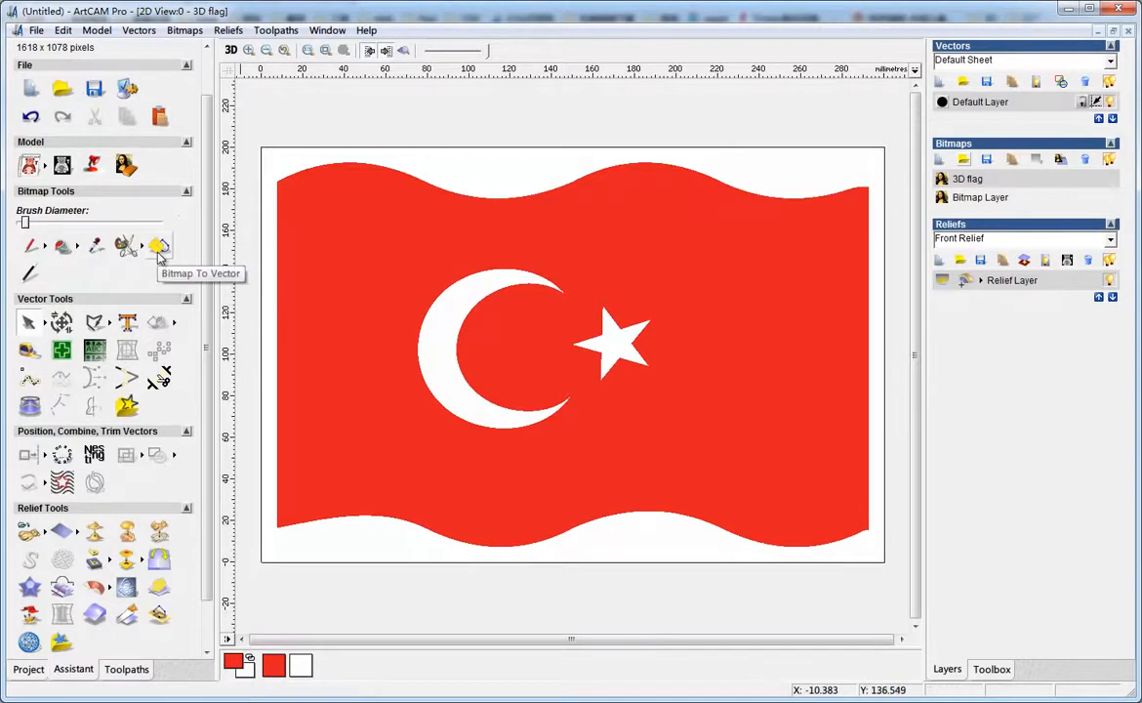
Create vectors from the bitmap with pixel tolerance 1, Spline All Points and Create Boundary, then close the tool
{"action": "left_click", "coordinate": [159, 247]}
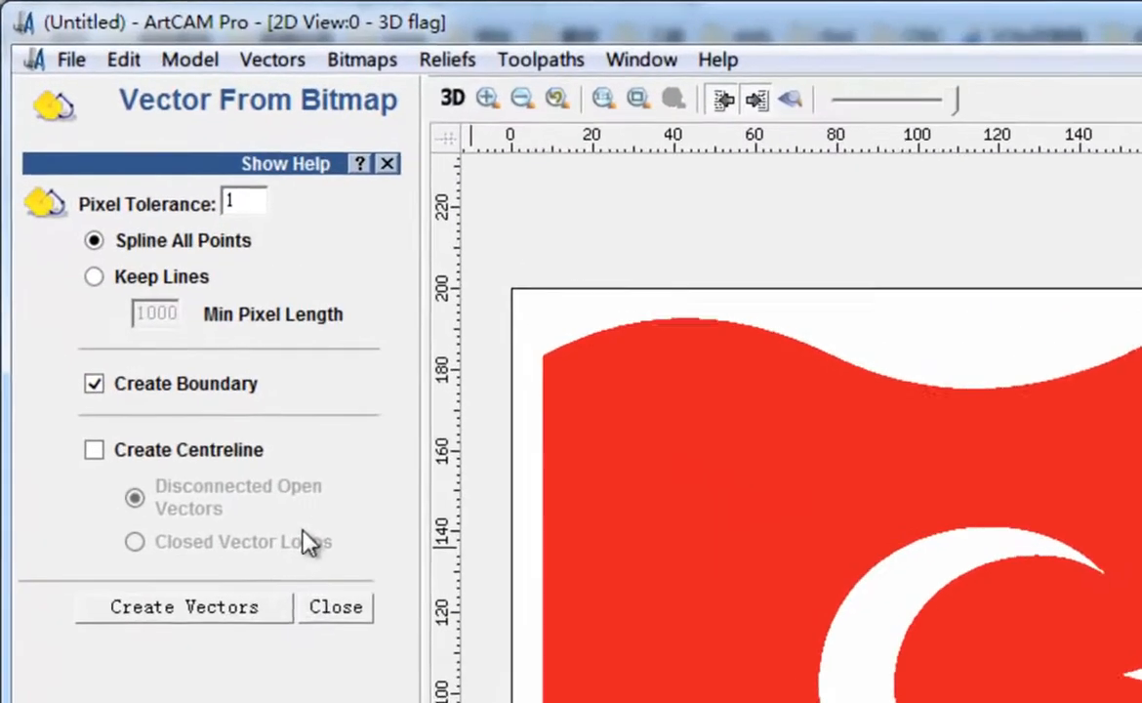
{"action": "left_click", "coordinate": [236, 615]}
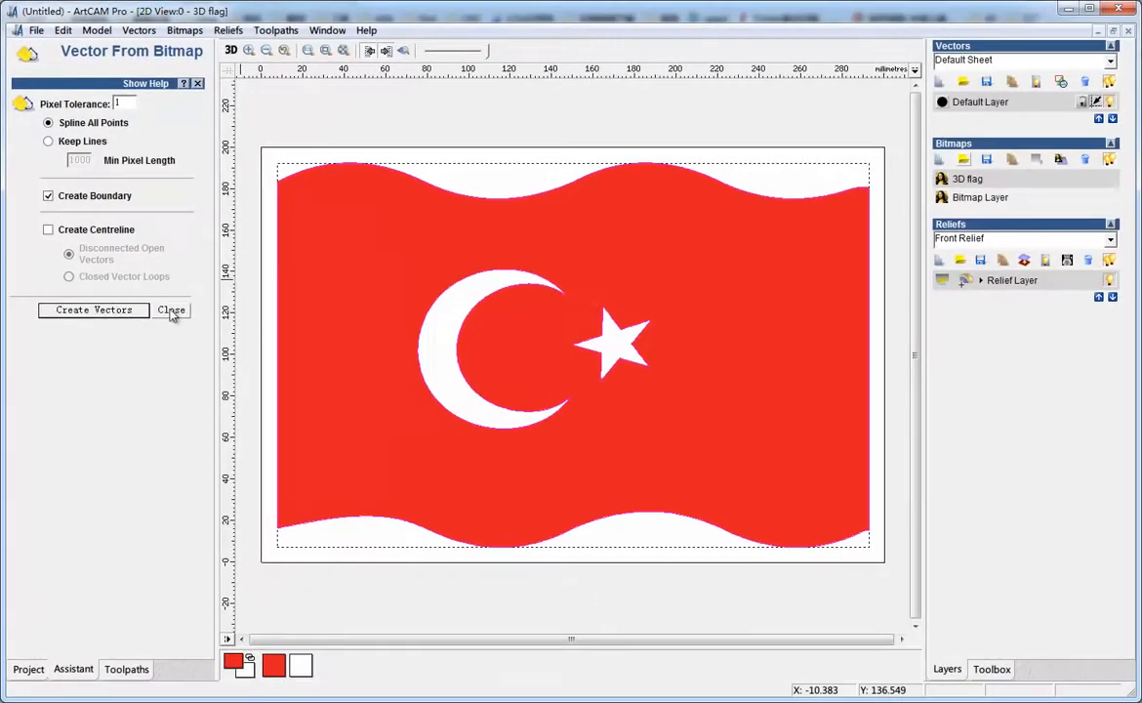
{"action": "left_click", "coordinate": [339, 613]}
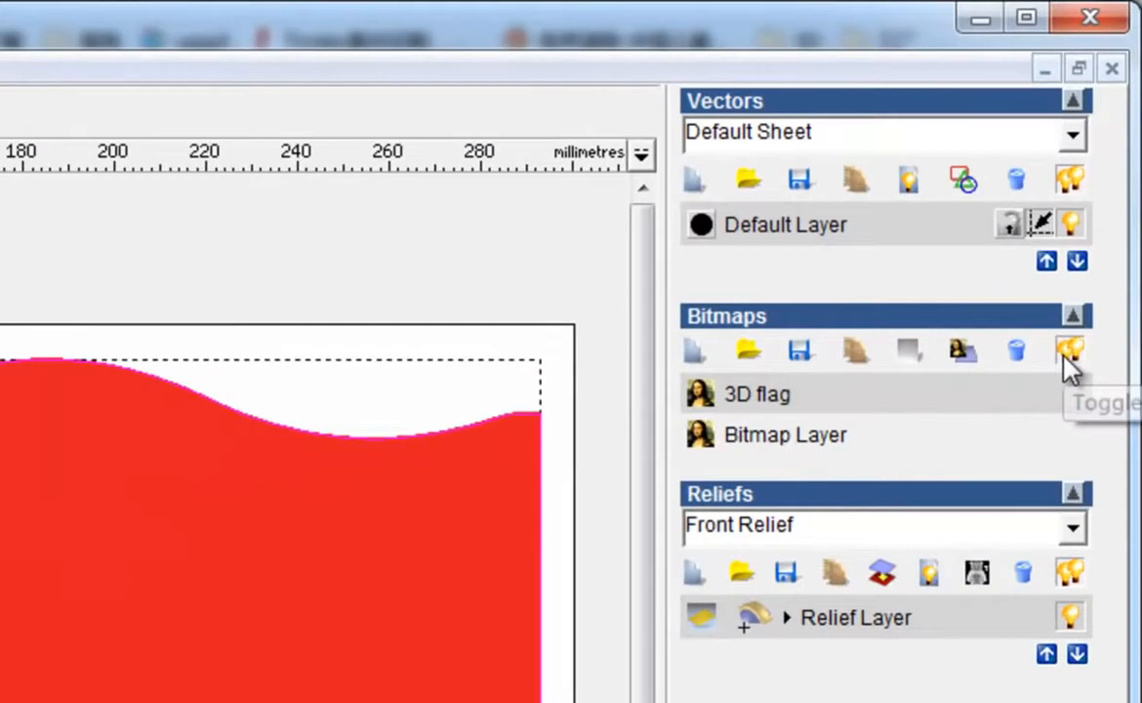
Hide the 3D flag bitmap layer and select the flag's wavy outline vector
{"action": "left_click", "coordinate": [1109, 159]}
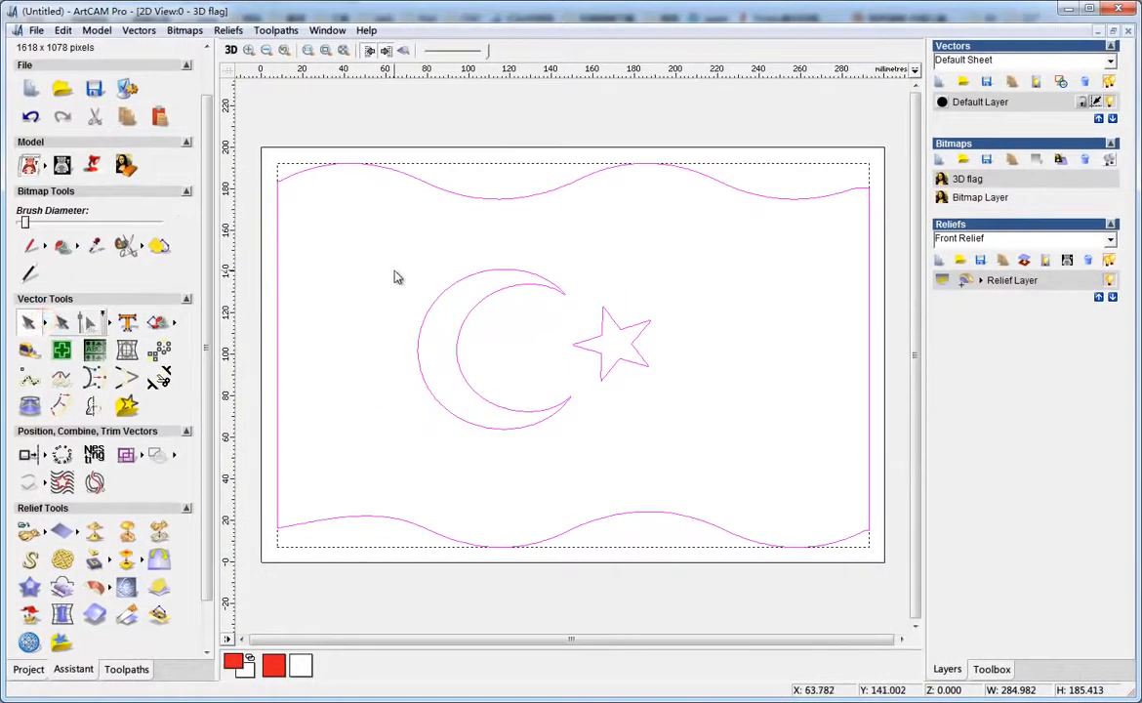
{"action": "left_click", "coordinate": [266, 316]}
{"action": "left_click", "coordinate": [421, 187]}
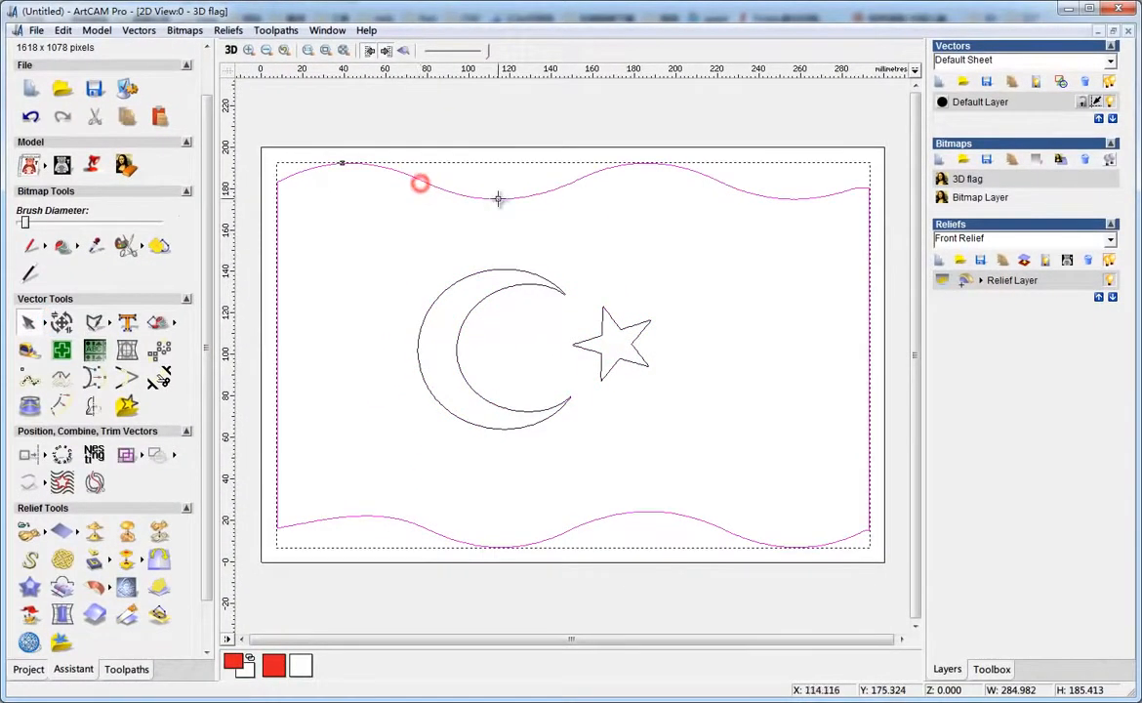
Examine the nodes of the wavy outline vector in node-editing mode, zooming in on its upper edge
{"action": "left_click", "coordinate": [43, 327]}
{"action": "left_click", "coordinate": [88, 325]}
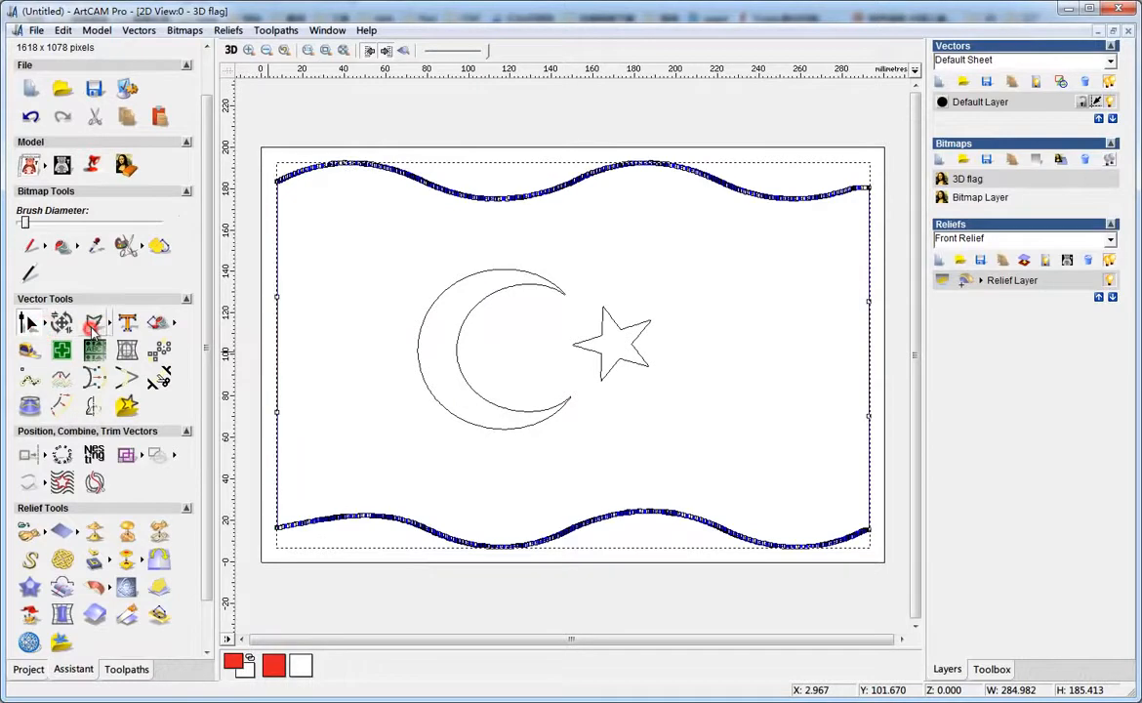
{"action": "scroll", "coordinate": [503, 207], "scroll_direction": "up", "scroll_amount": 3}
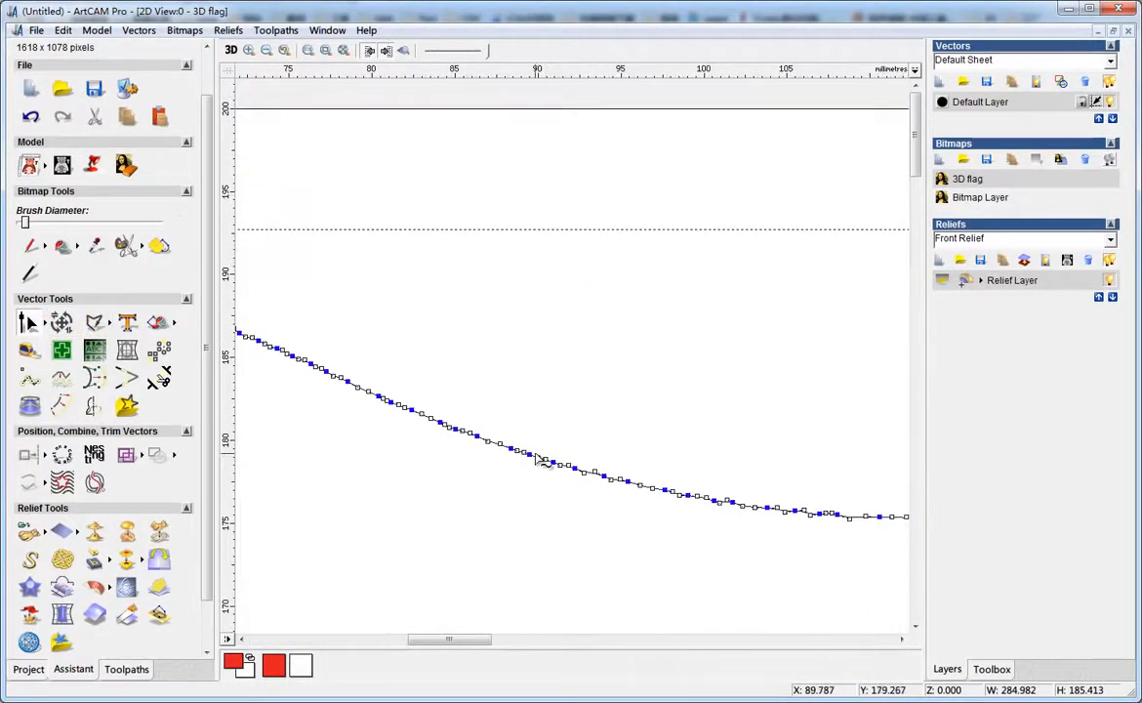
{"action": "scroll", "coordinate": [540, 451], "scroll_direction": "up", "scroll_amount": 2}
{"action": "scroll", "coordinate": [576, 382], "scroll_direction": "up", "scroll_amount": 2}
{"action": "scroll", "coordinate": [545, 376], "scroll_direction": "down", "scroll_amount": 10}
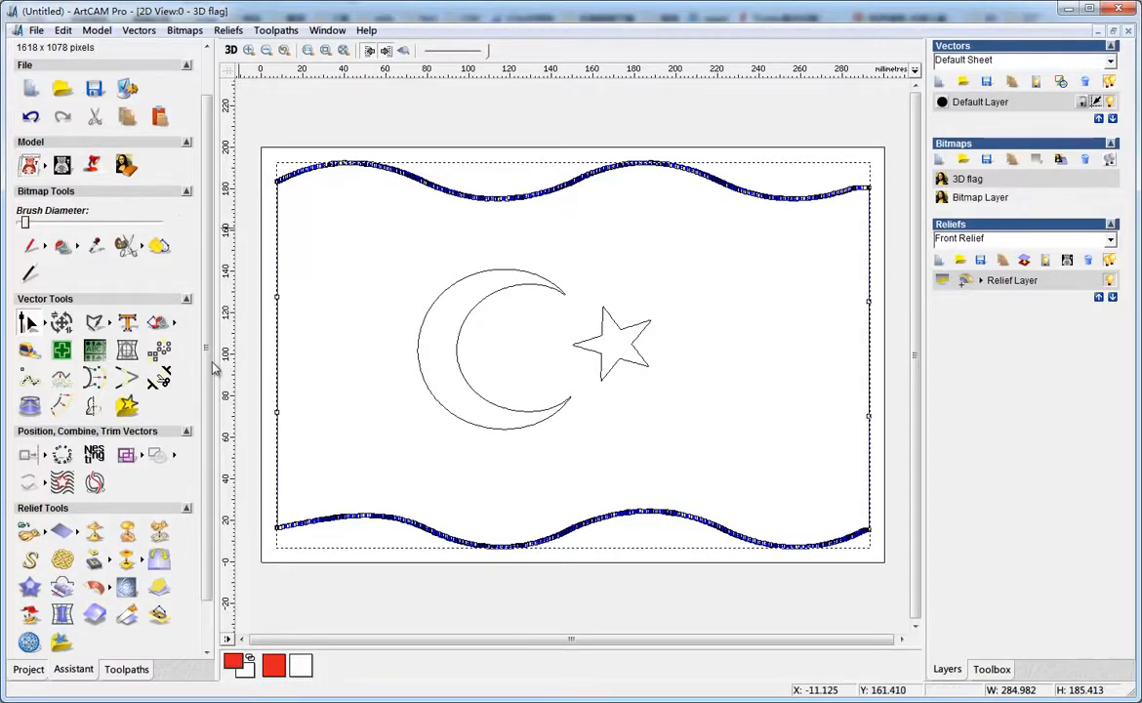
{"action": "left_click_drag", "start_coordinate": [208, 361], "coordinate": [202, 417]}
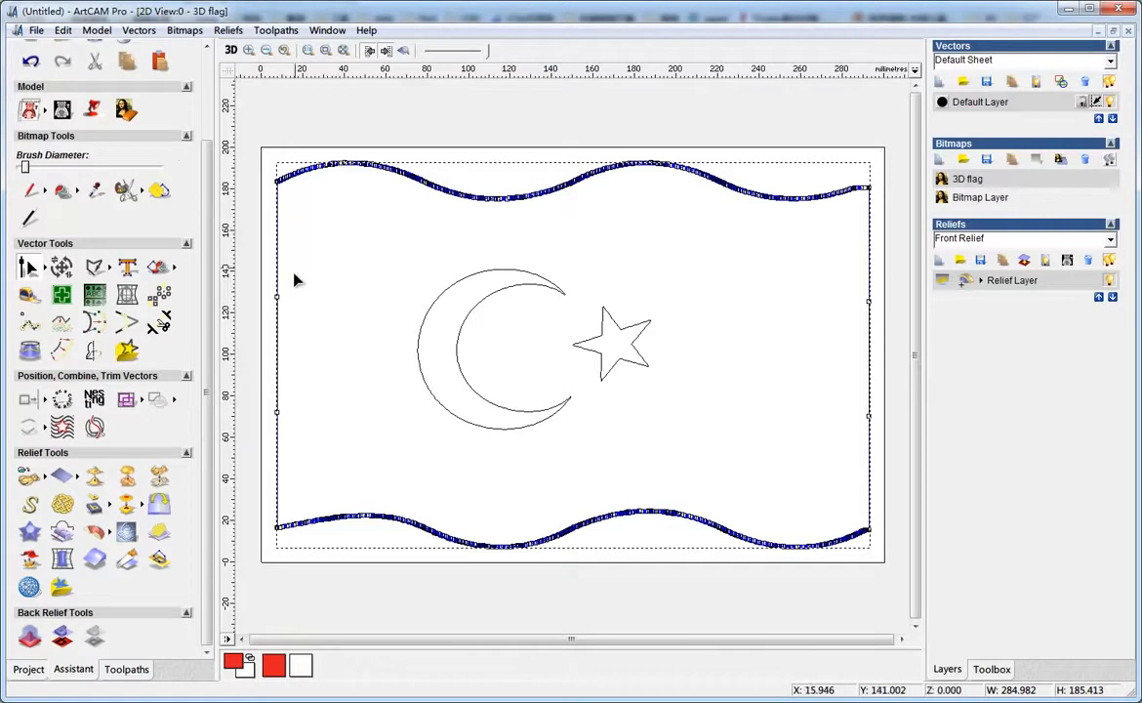
{"action": "left_click", "coordinate": [43, 269]}
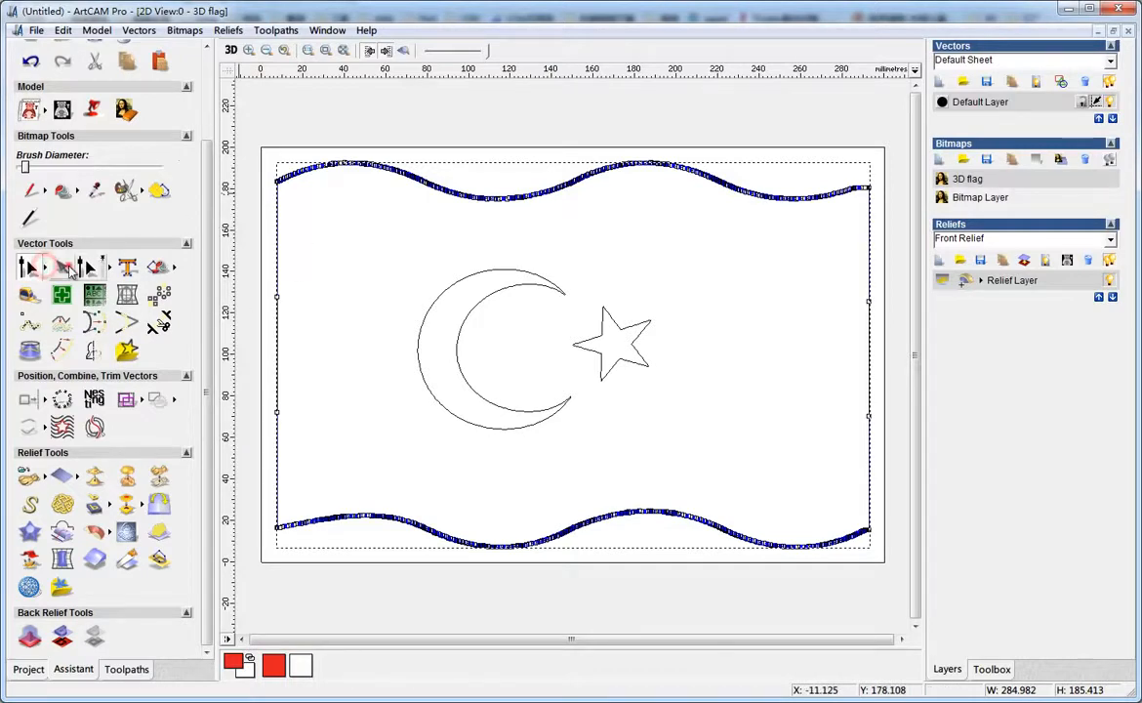
{"action": "left_click", "coordinate": [62, 267]}
{"action": "left_click", "coordinate": [881, 226]}
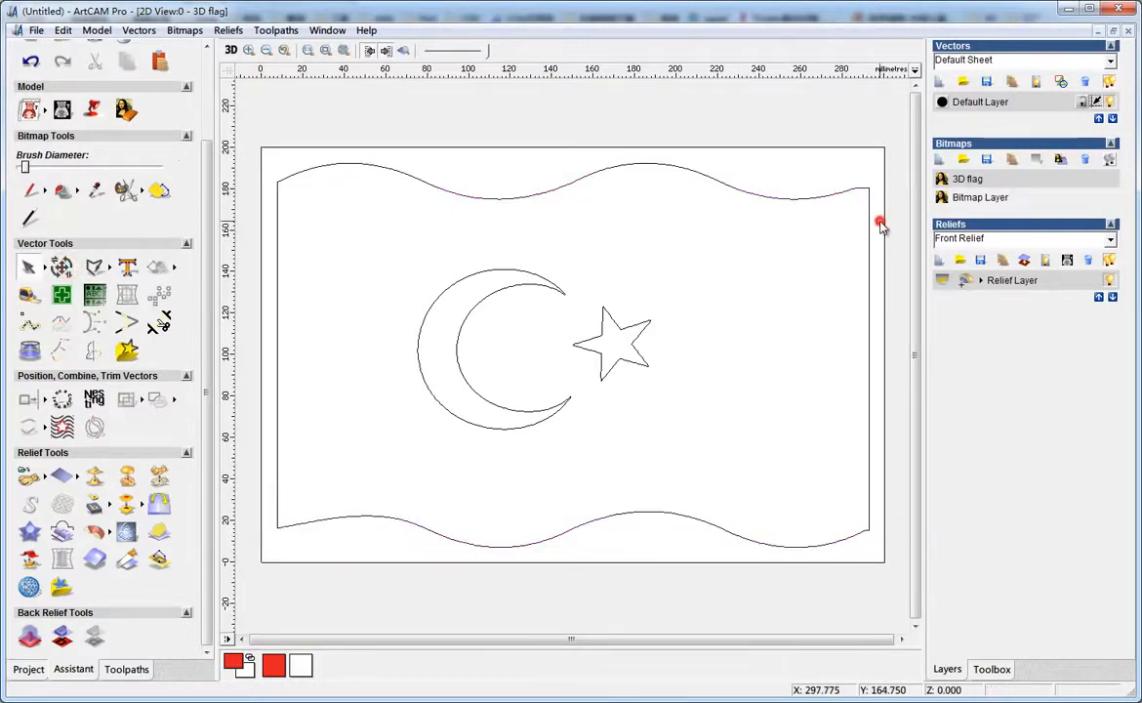
Copy the wavy outline, create a new vector layer, hide the Default Layer and paste the outline
{"action": "left_click", "coordinate": [821, 195]}
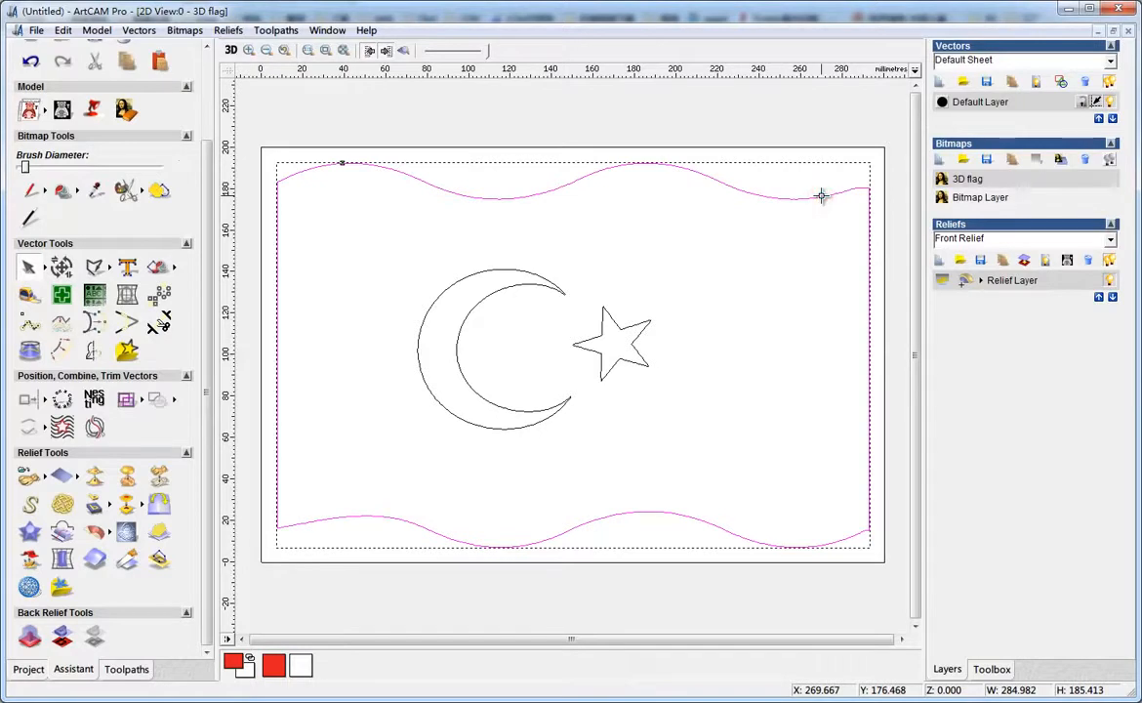
{"action": "right_click", "coordinate": [821, 195]}
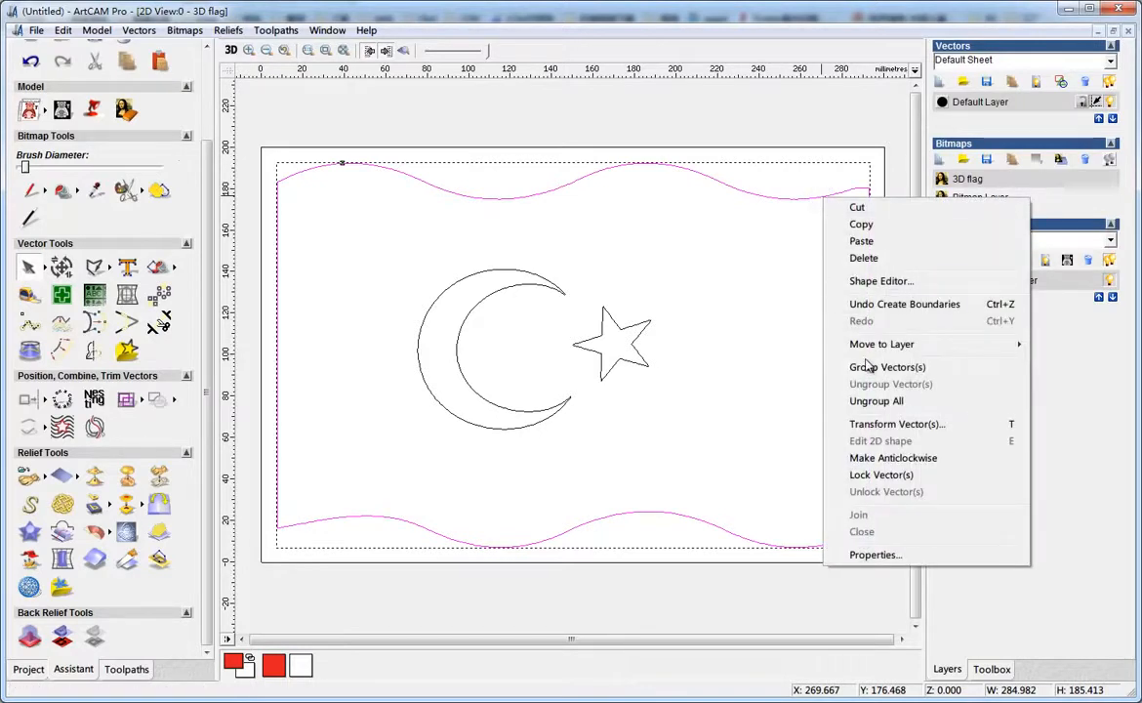
{"action": "left_click", "coordinate": [863, 224]}
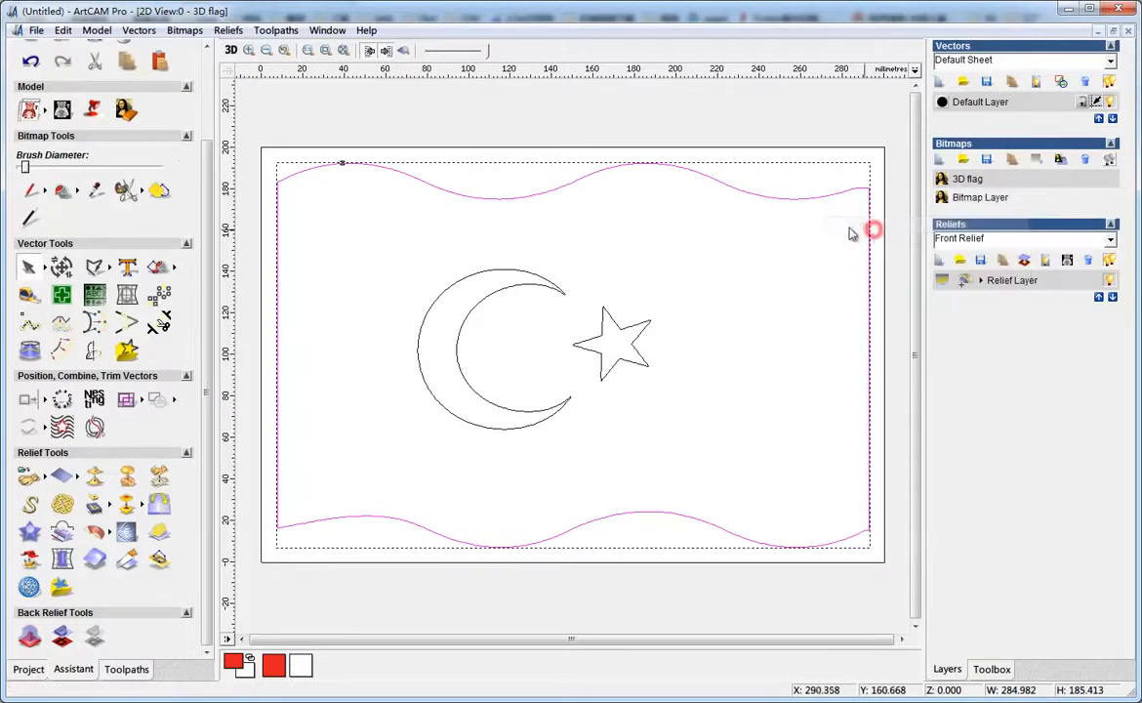
{"action": "left_click", "coordinate": [938, 81]}
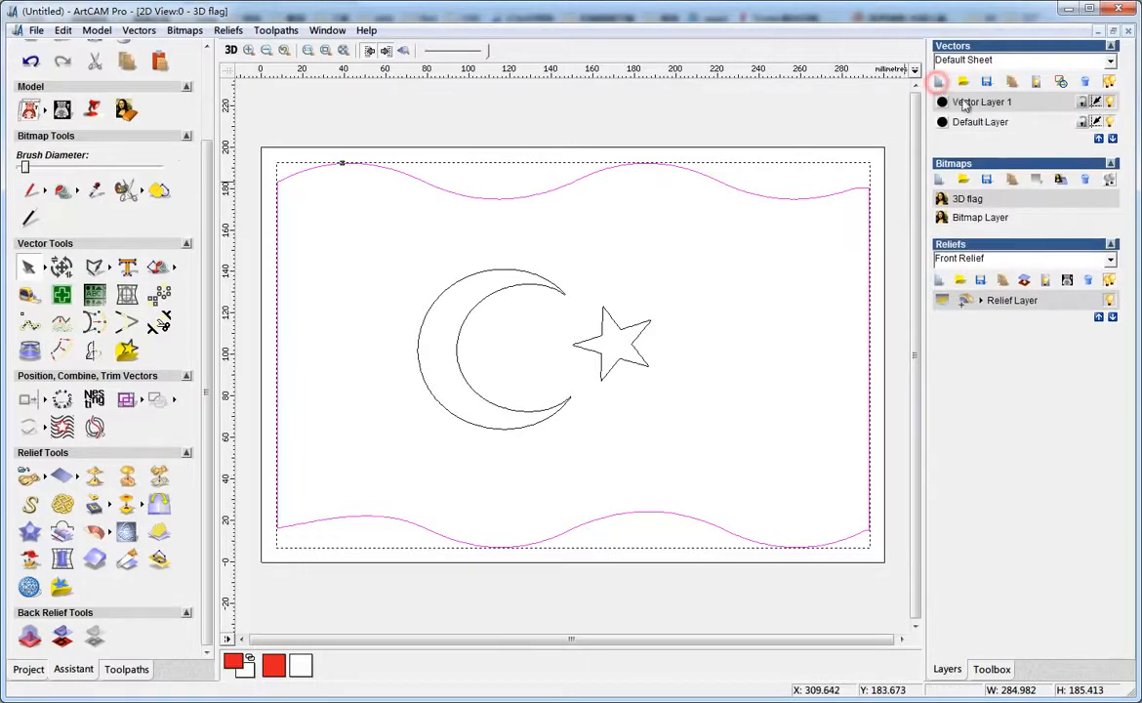
{"action": "left_click", "coordinate": [1112, 123]}
{"action": "key", "text": "ctrl+v"}
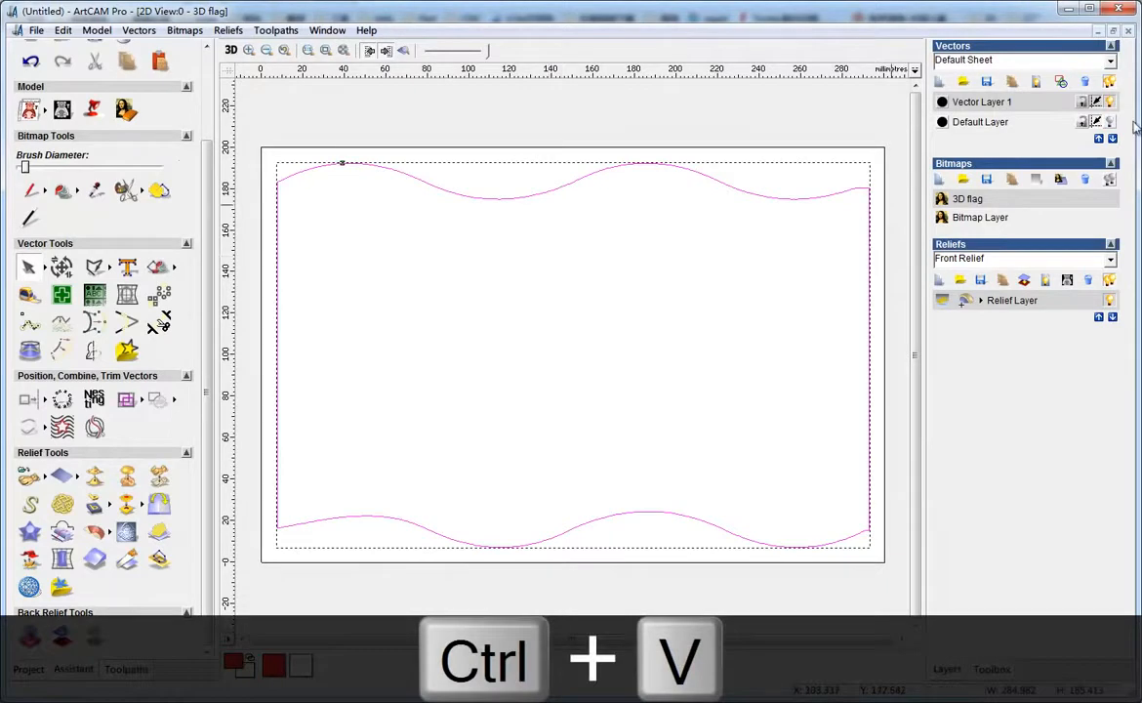
Rename the new vector layer to "cross section"
{"action": "double_click", "coordinate": [1024, 103]}
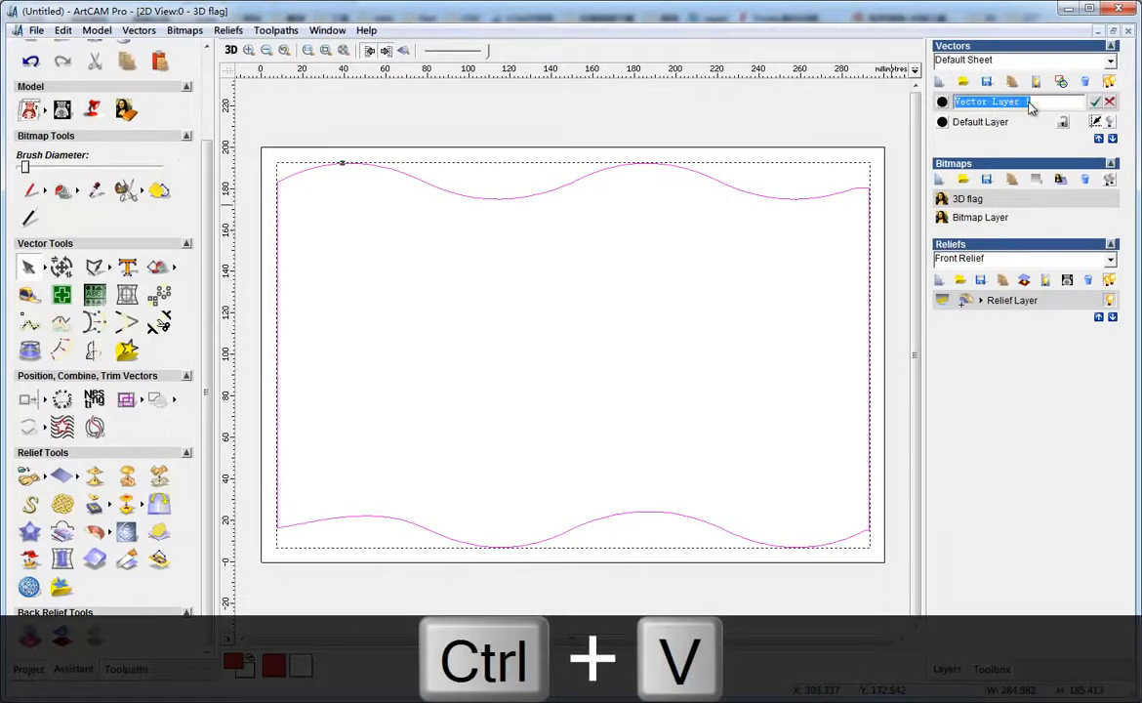
{"action": "type", "text": "cross s"}
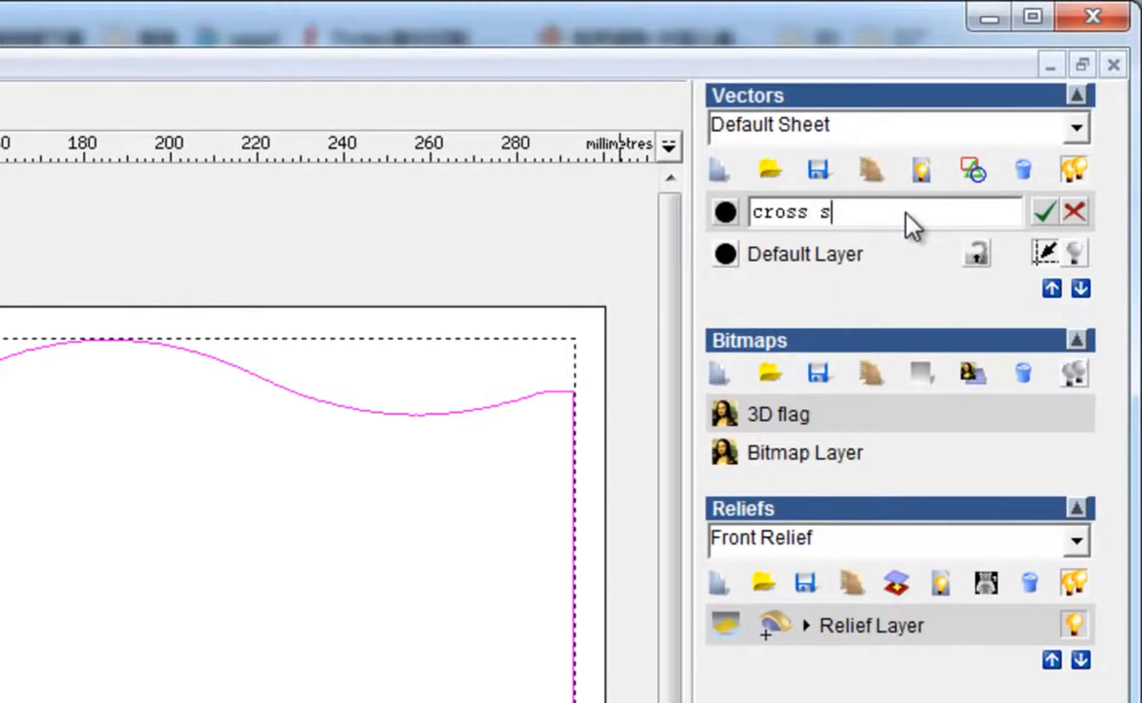
{"action": "type", "text": "ection"}
{"action": "key", "text": "Return"}
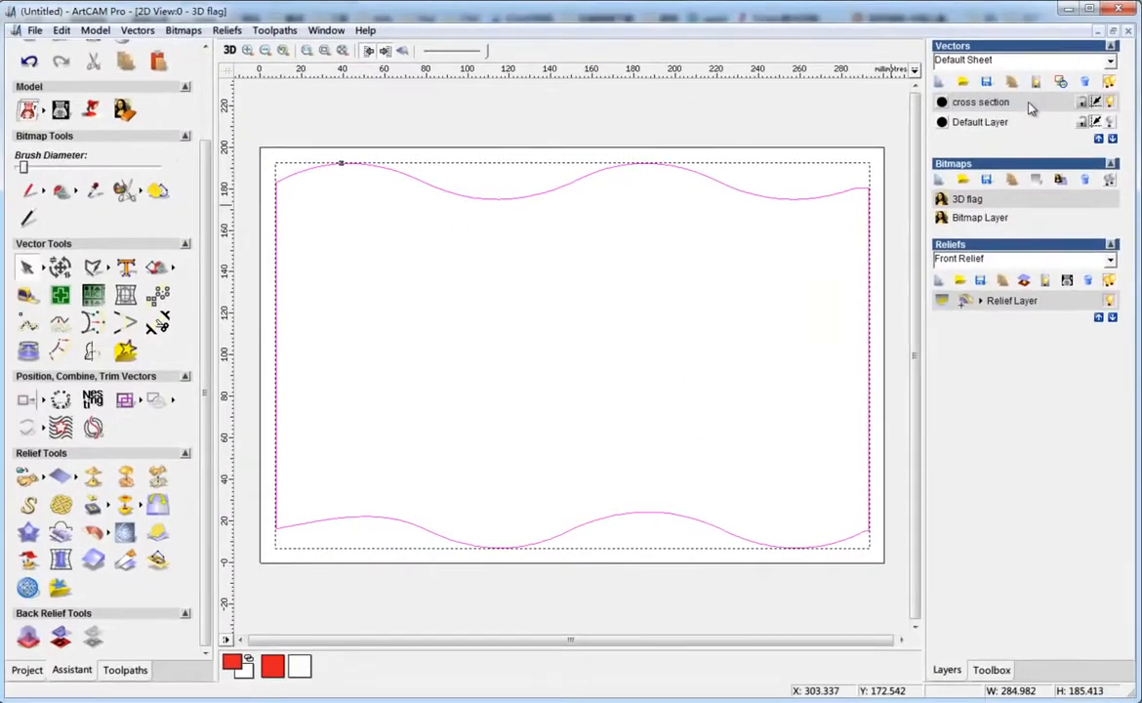
In node editing, select all nodes of the outline's lower wavy edge and convert those spans to a straight line
{"action": "left_click", "coordinate": [26, 266]}
{"action": "key", "text": "ctrl+a"}
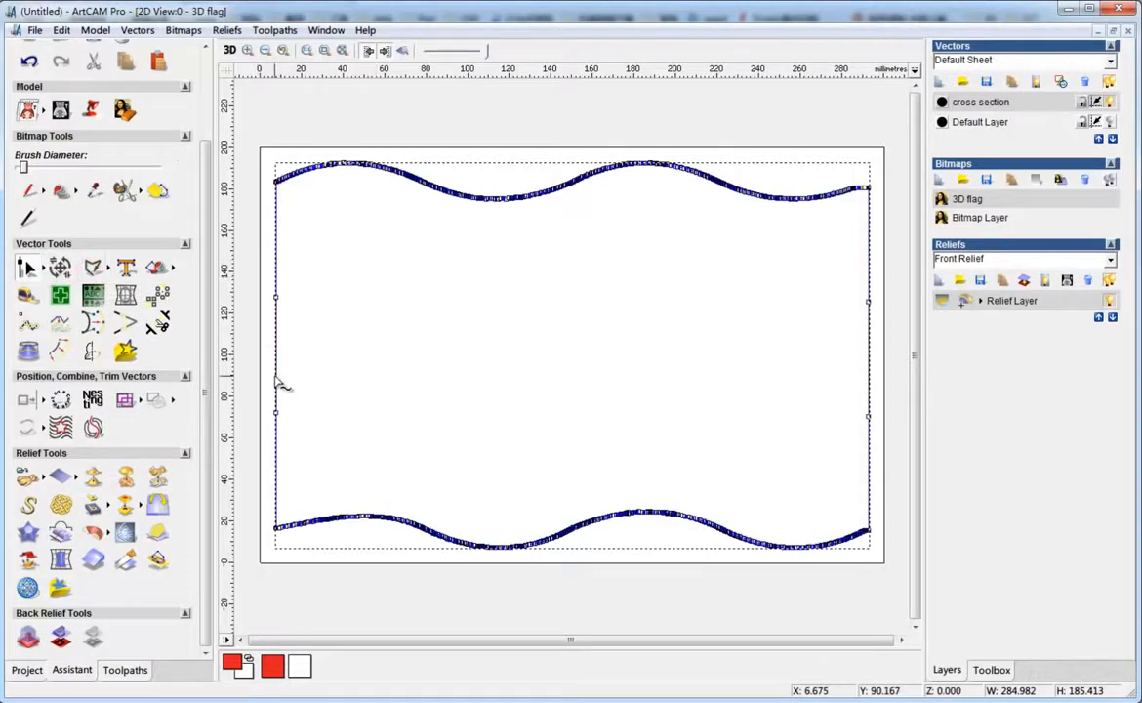
{"action": "left_click_drag", "start_coordinate": [265, 459], "coordinate": [887, 585]}
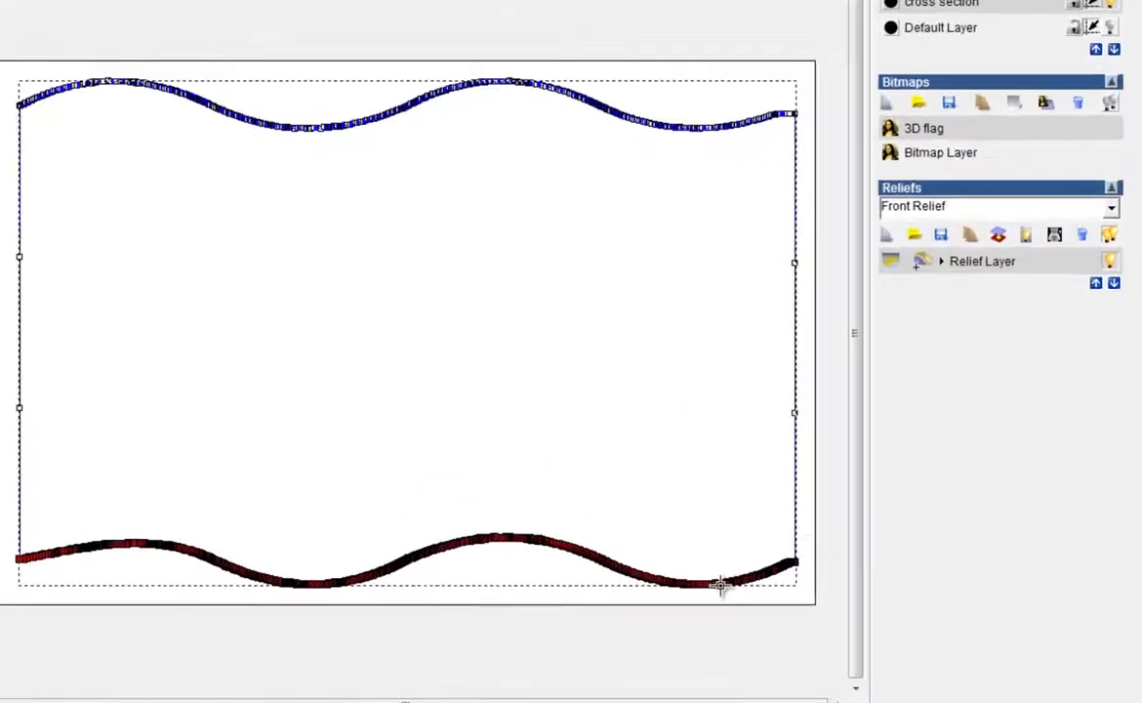
{"action": "right_click", "coordinate": [811, 549]}
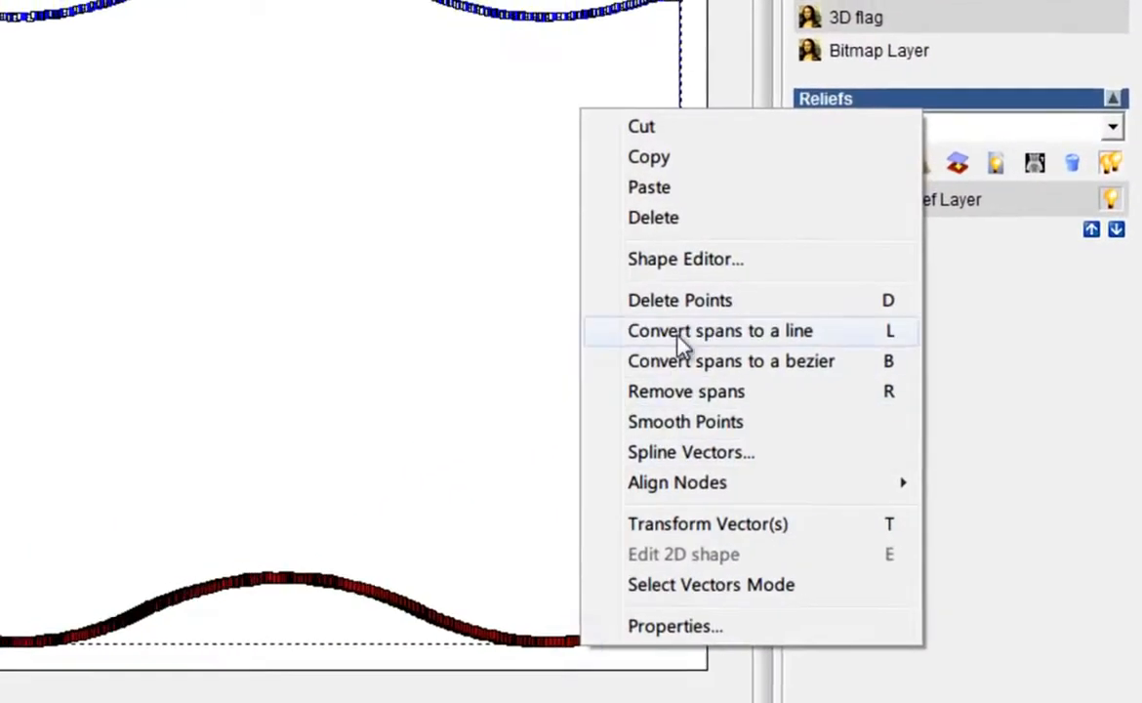
{"action": "left_click", "coordinate": [806, 342]}
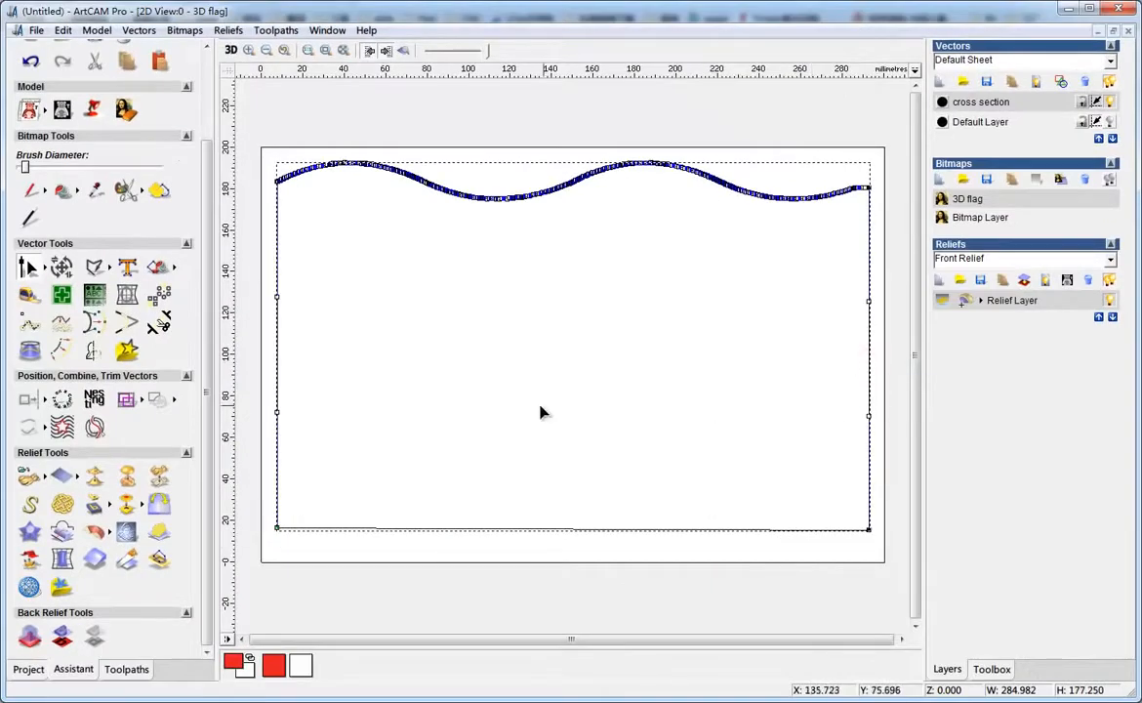
{"action": "right_click", "coordinate": [279, 331]}
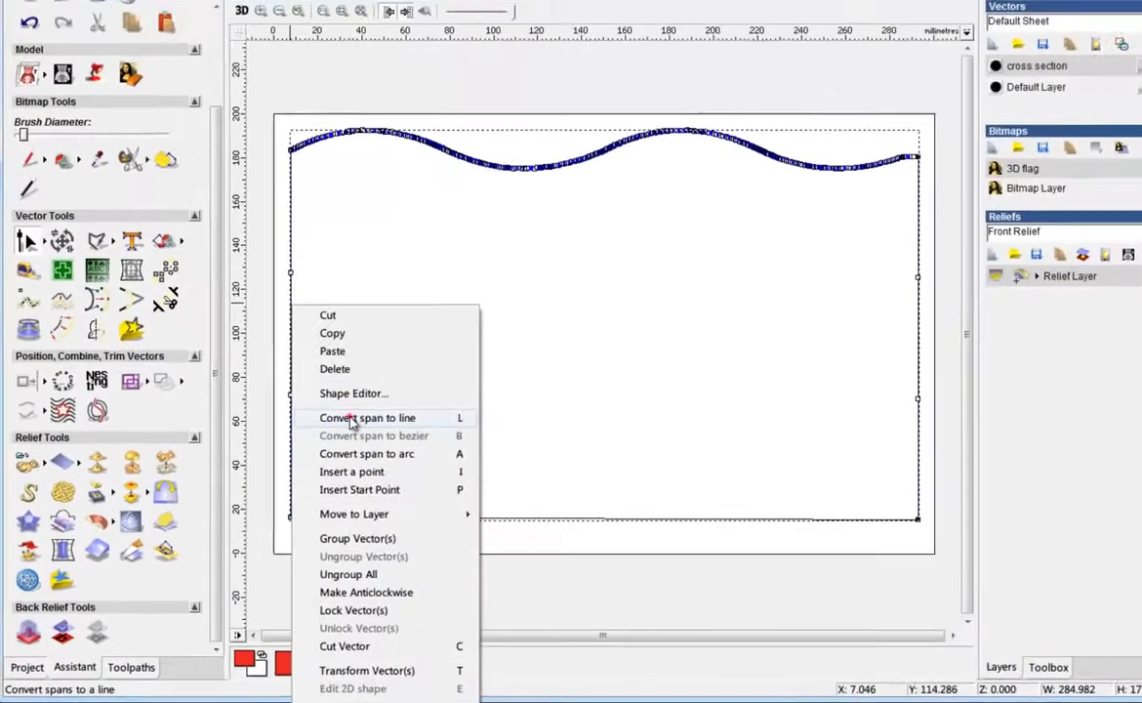
{"action": "left_click", "coordinate": [419, 355]}
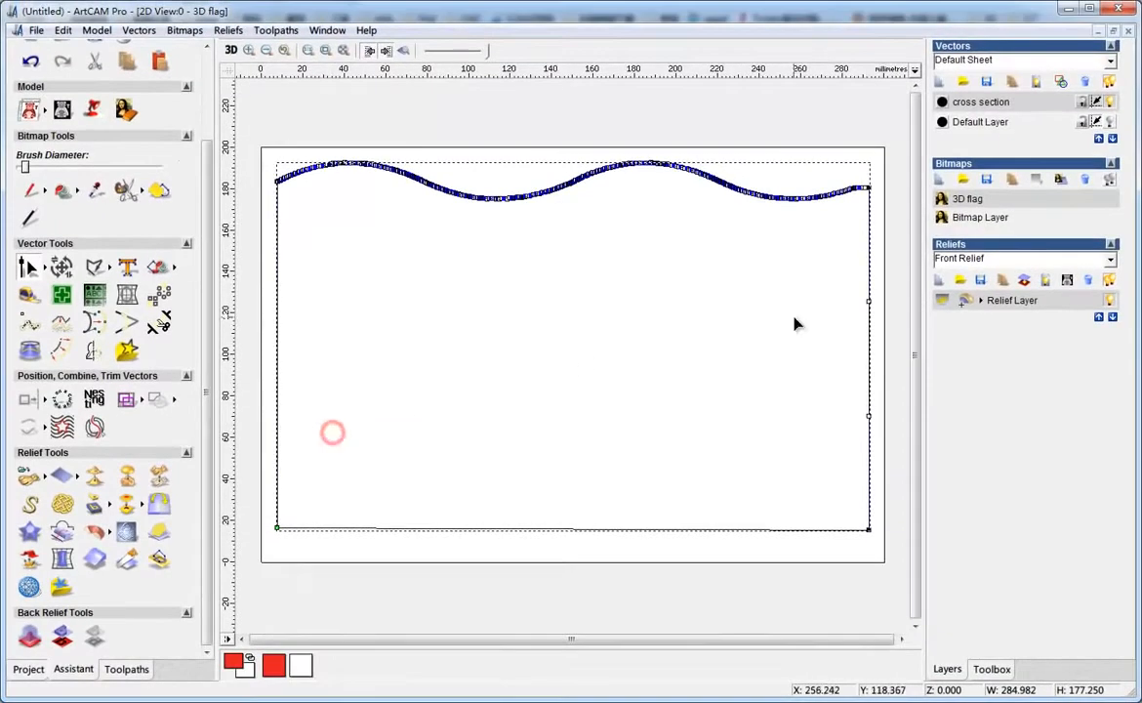
{"action": "right_click", "coordinate": [874, 330]}
{"action": "left_click", "coordinate": [909, 434]}
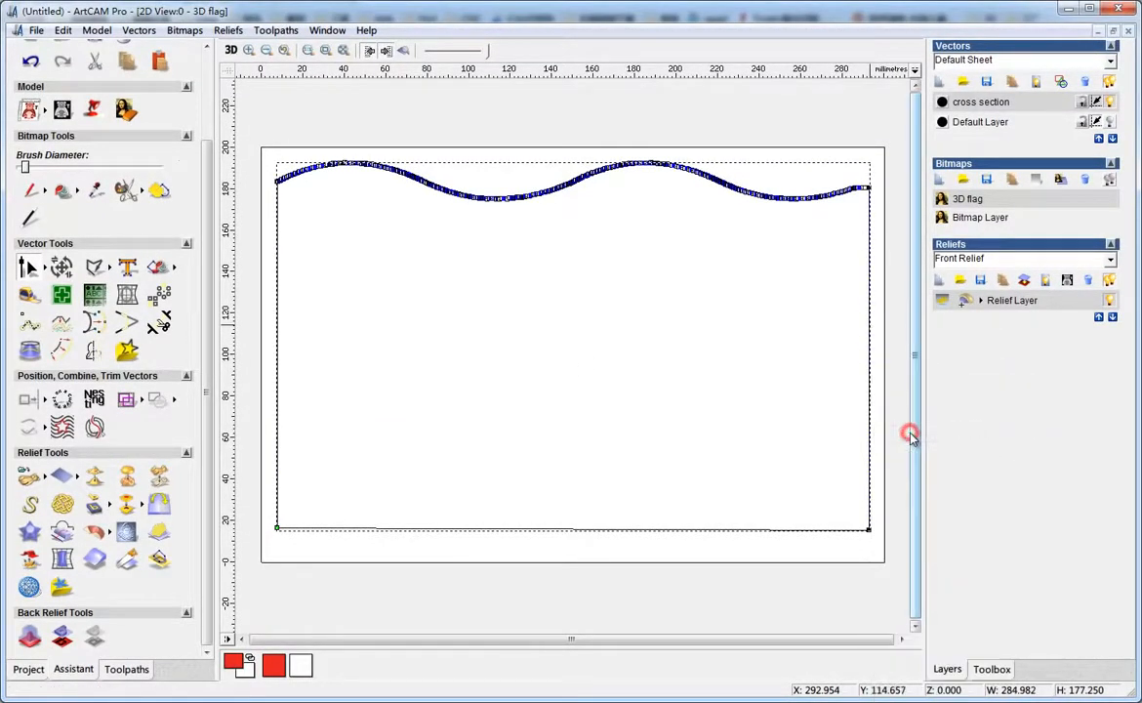
Remove the straight bottom span from the outline, leaving the wavy top with two side lines
{"action": "left_click", "coordinate": [505, 539]}
{"action": "left_click", "coordinate": [574, 530]}
{"action": "right_click", "coordinate": [574, 530]}
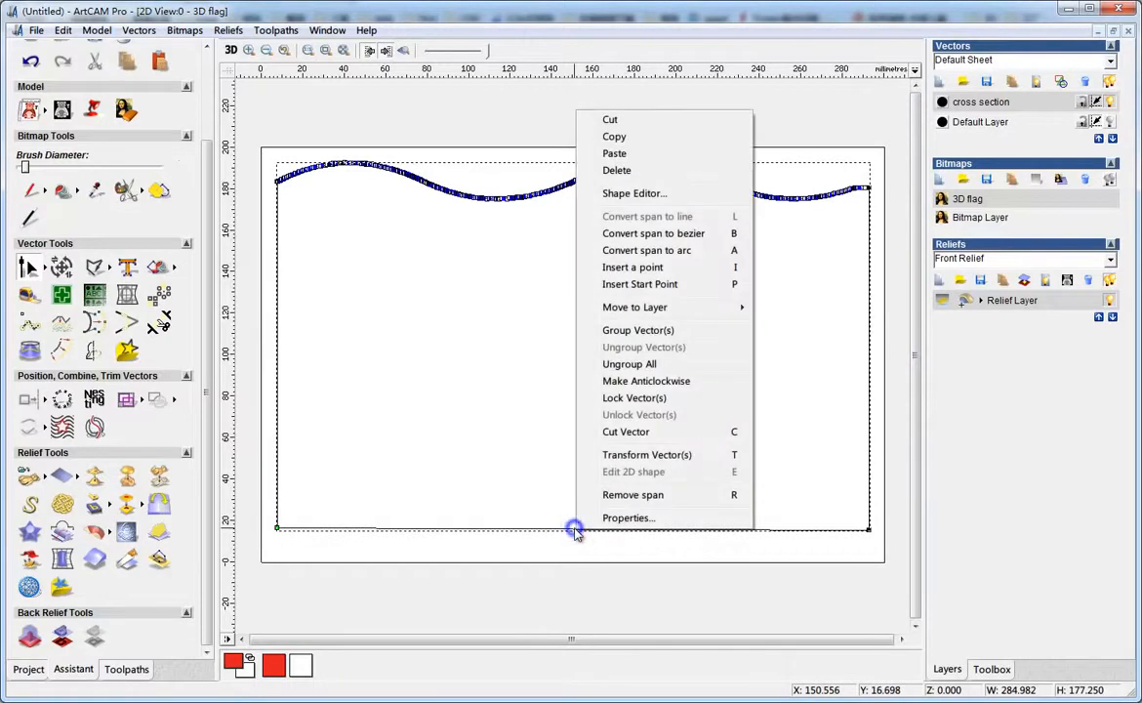
{"action": "left_click", "coordinate": [644, 495]}
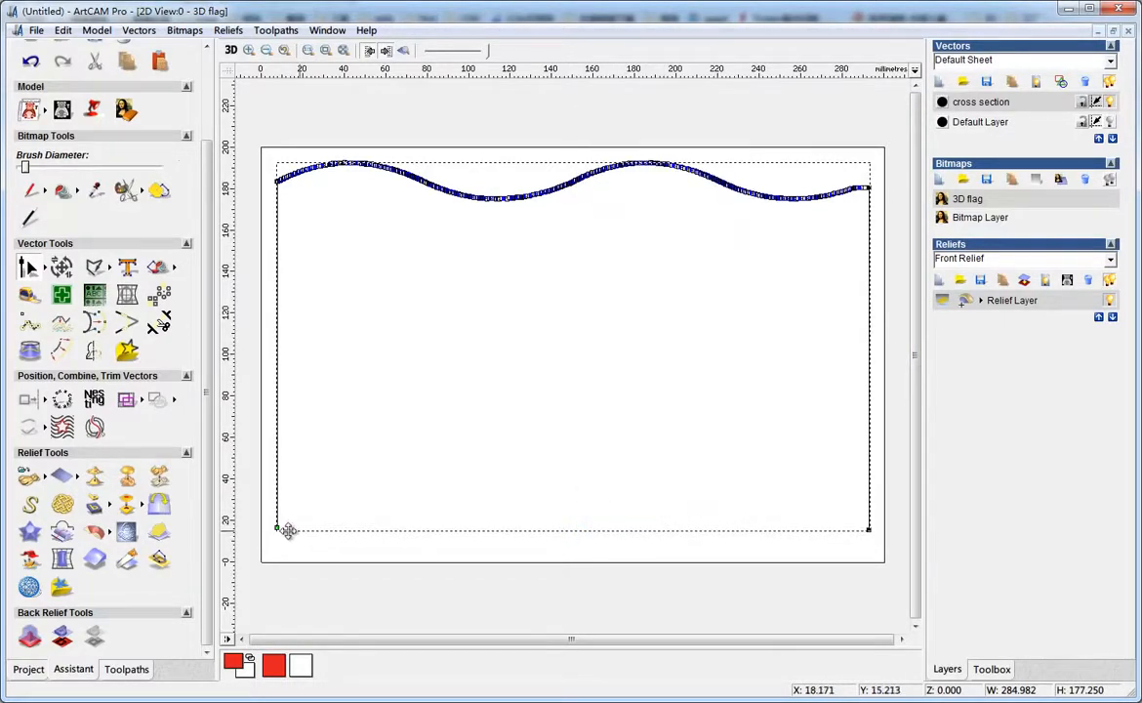
{"action": "left_click", "coordinate": [436, 513]}
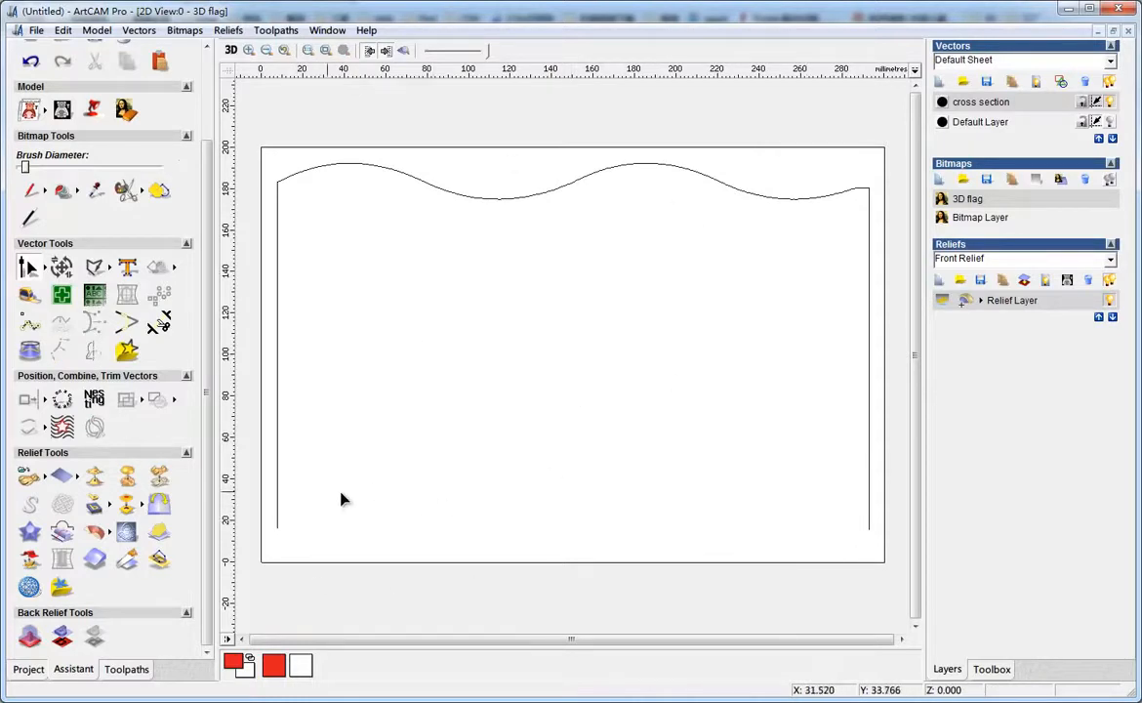
Select the lower end nodes of both side lines and nudge them upward until the profile is about 20 mm tall
{"action": "left_click", "coordinate": [276, 469]}
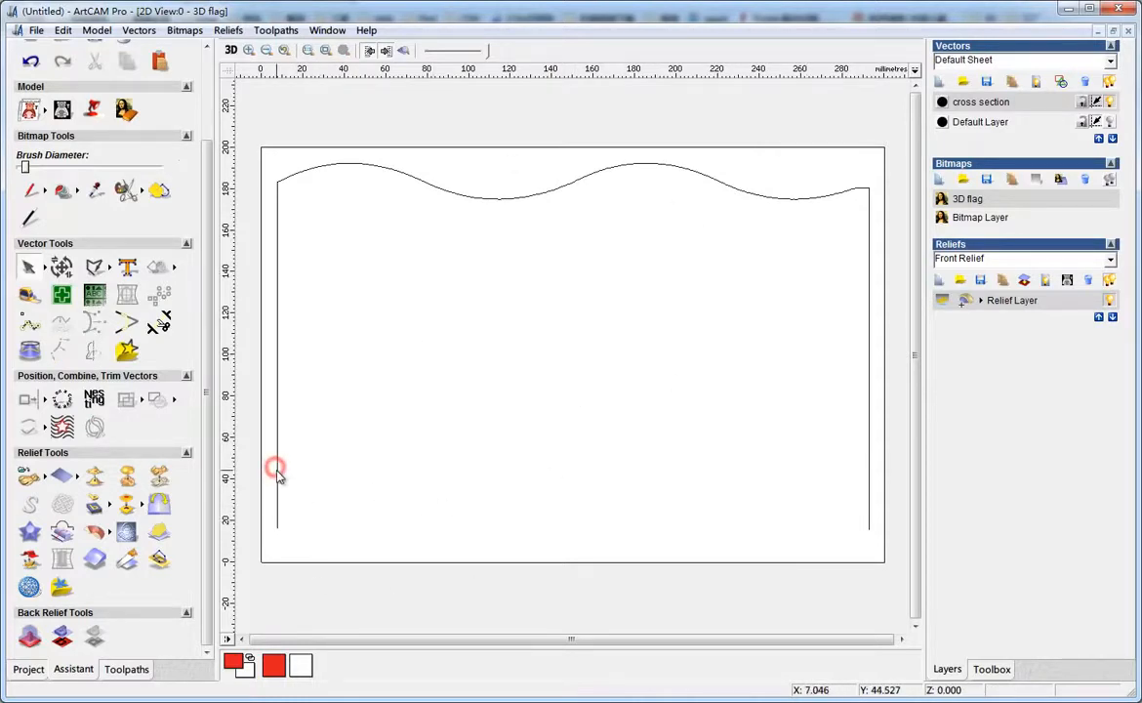
{"action": "left_click_drag", "start_coordinate": [255, 509], "coordinate": [905, 555]}
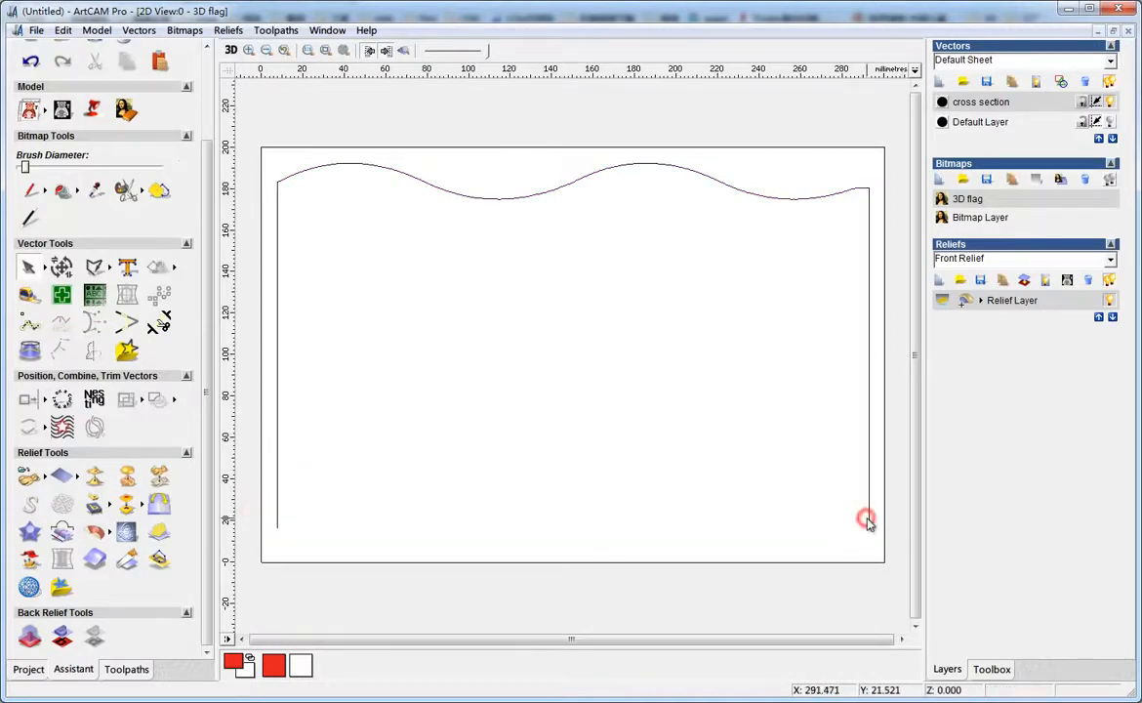
{"action": "left_click", "coordinate": [867, 522]}
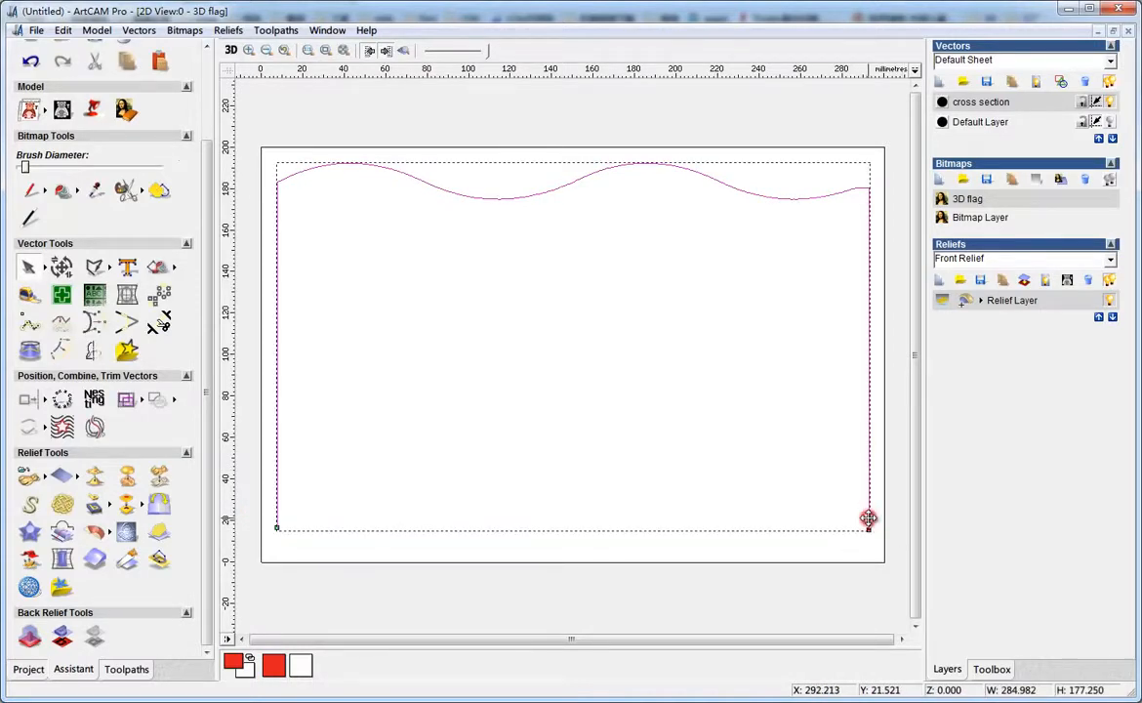
{"action": "left_click", "coordinate": [37, 266]}
{"action": "left_click_drag", "start_coordinate": [267, 507], "coordinate": [889, 558]}
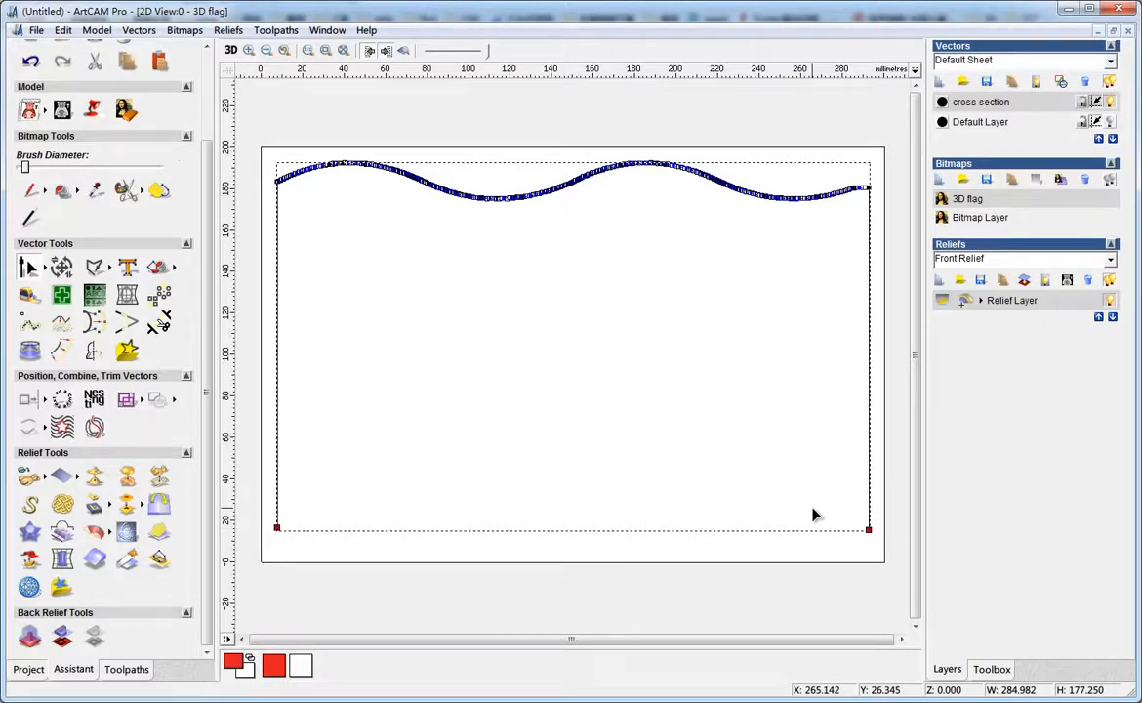
{"action": "key", "text": "Up"}
{"action": "key", "text": "Up"}
{"action": "key", "text": "Up"}
{"action": "key", "text": "Up"}
{"action": "key", "text": "Up"}
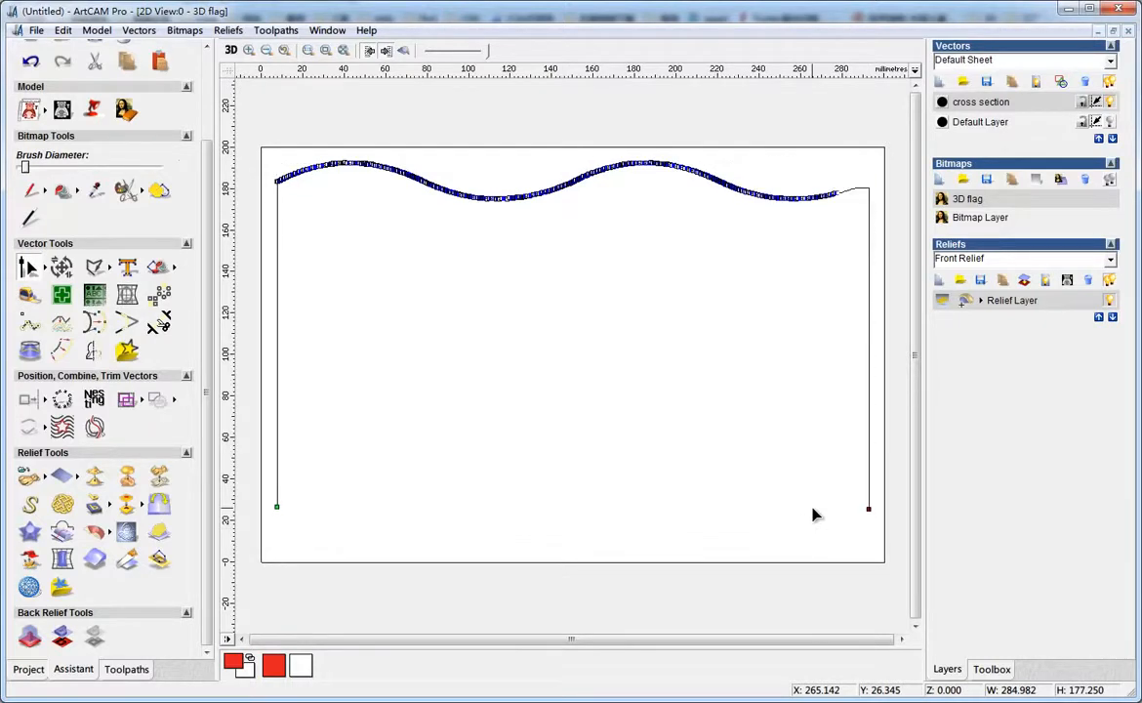
{"action": "key", "text": "Up"}
{"action": "key", "text": "Up"}
{"action": "key", "text": "Up"}
{"action": "key", "text": "Up"}
{"action": "key", "text": "Up"}
{"action": "key", "text": "Up"}
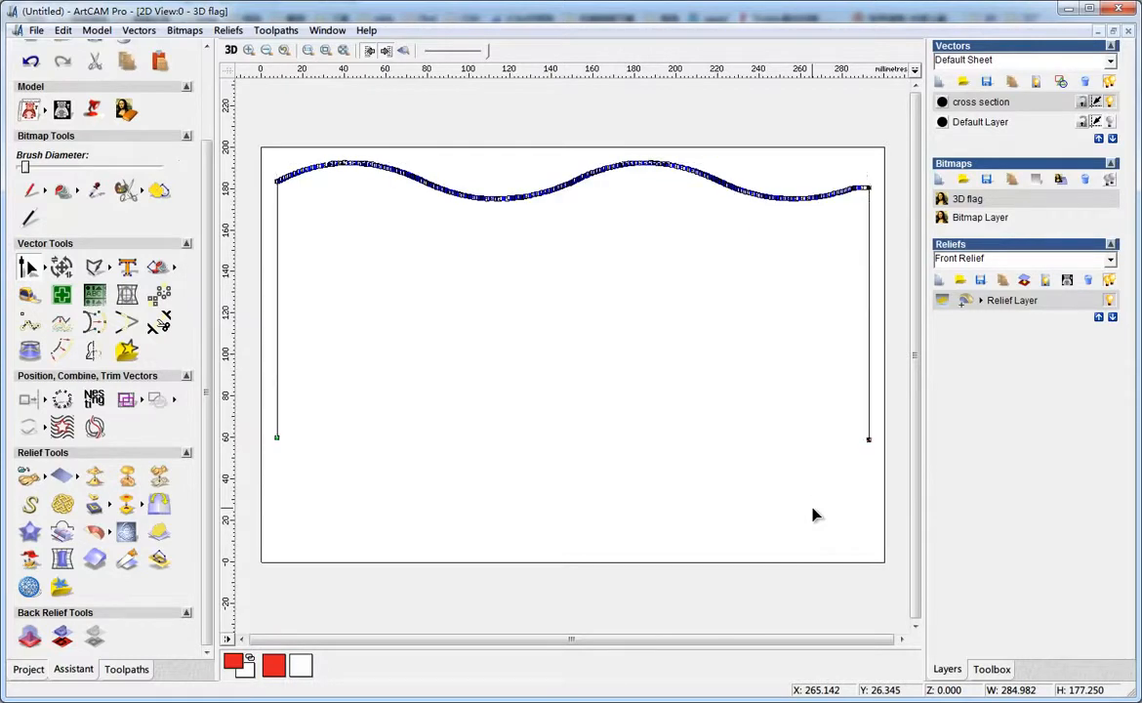
{"action": "key", "text": "Up"}
{"action": "key", "text": "Up"}
{"action": "key", "text": "Up"}
{"action": "key", "text": "Up"}
{"action": "key", "text": "Up"}
{"action": "key", "text": "Up"}
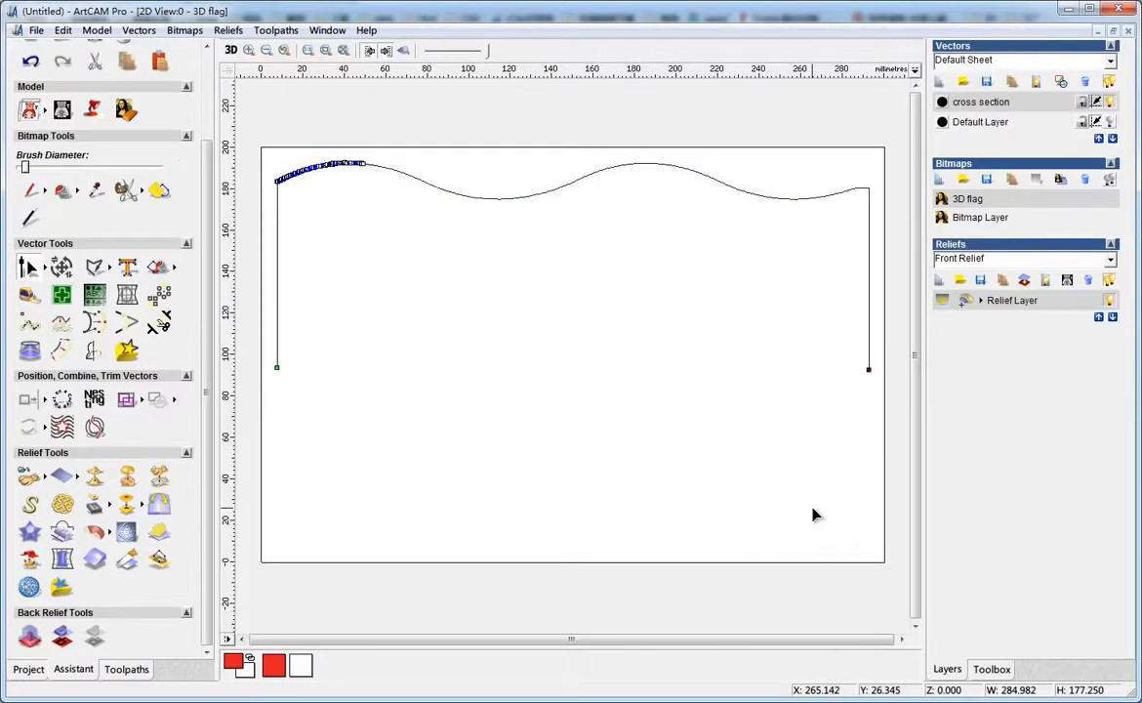
{"action": "key", "text": "Up"}
{"action": "key", "text": "Up"}
{"action": "key", "text": "Up"}
{"action": "key", "text": "Up"}
{"action": "key", "text": "Up"}
{"action": "key", "text": "Up"}
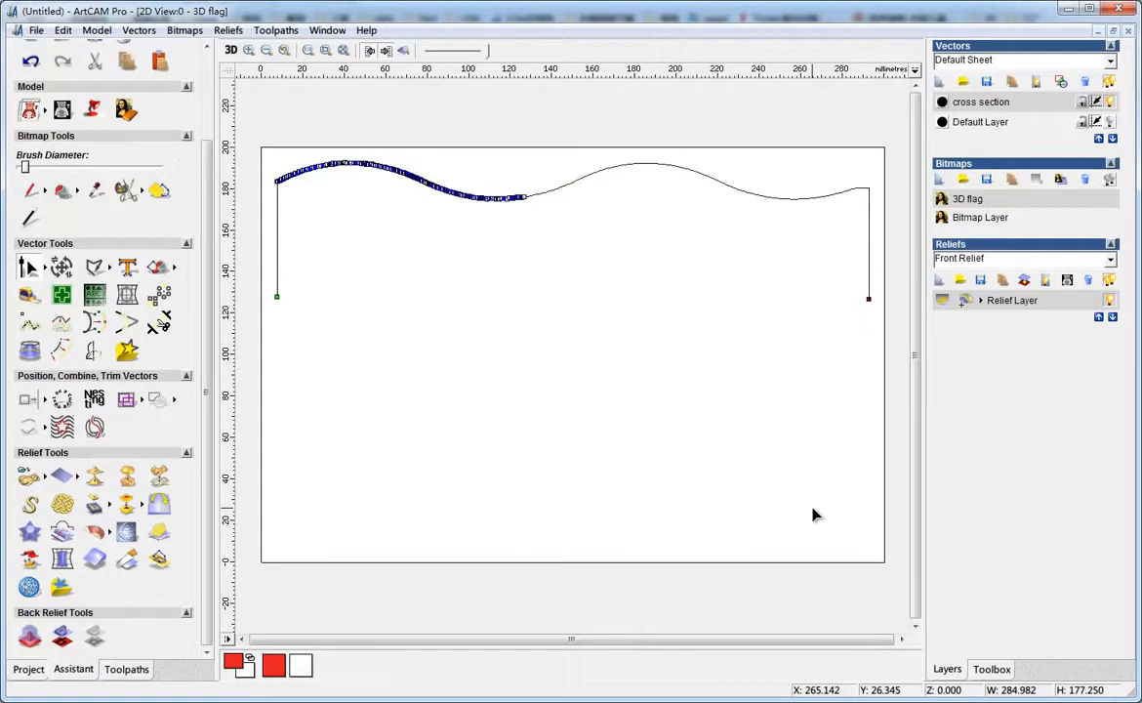
{"action": "key", "text": "Up"}
{"action": "key", "text": "Up"}
{"action": "key", "text": "Up"}
{"action": "key", "text": "Up"}
{"action": "key", "text": "Up"}
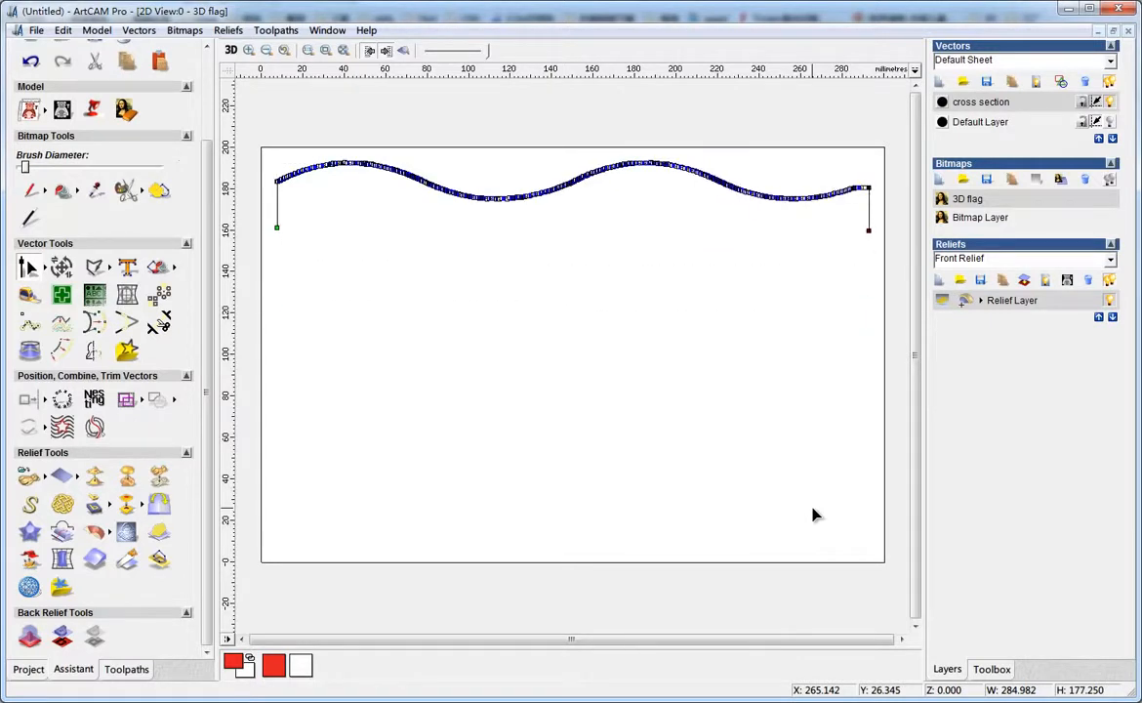
{"action": "key", "text": "Up"}
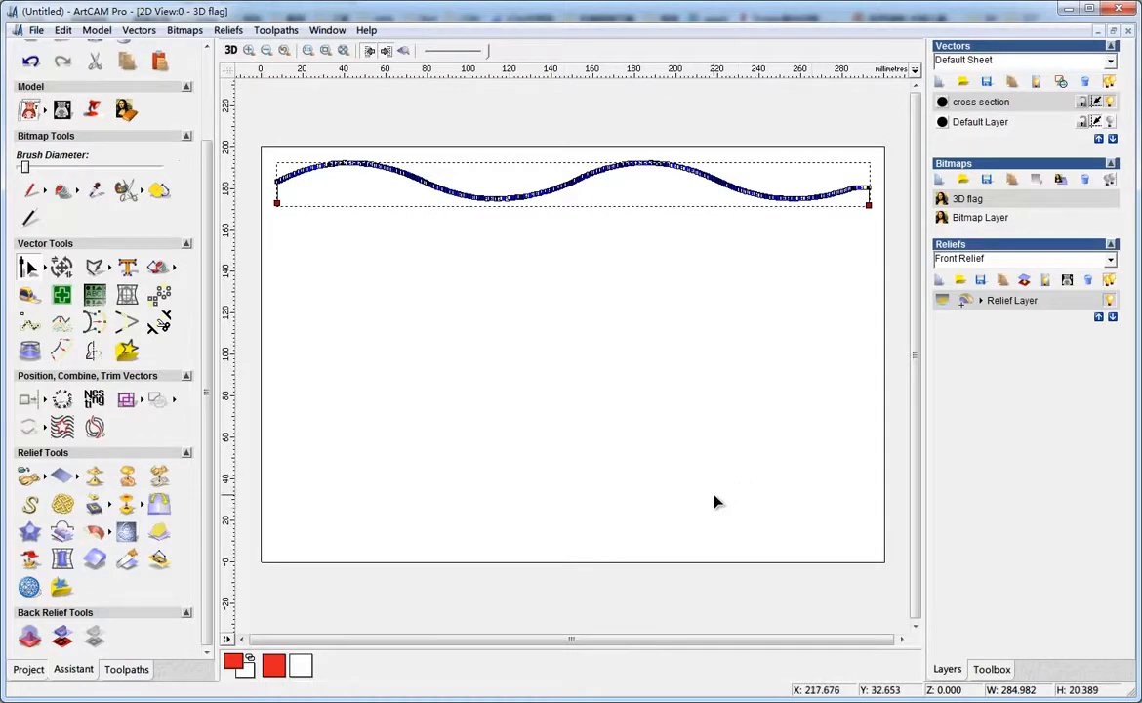
{"action": "key", "text": "n"}
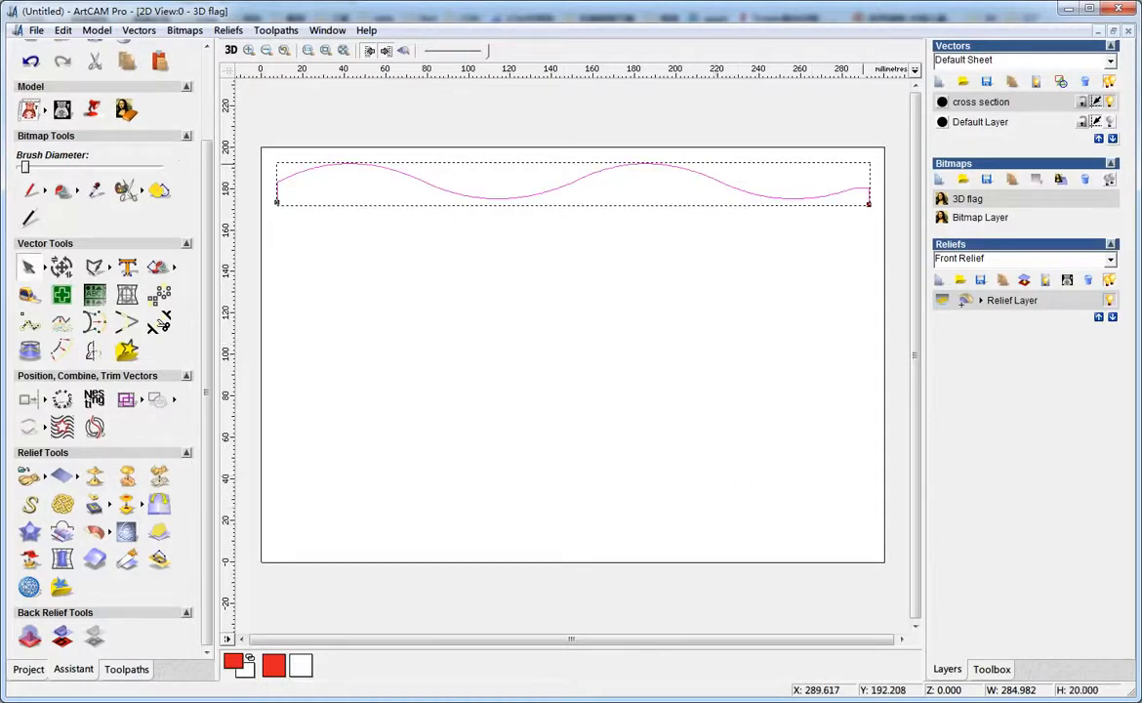
Show the Default Layer and nudge the cross-section profile upward so it sits above the flag
{"action": "left_click", "coordinate": [1109, 122]}
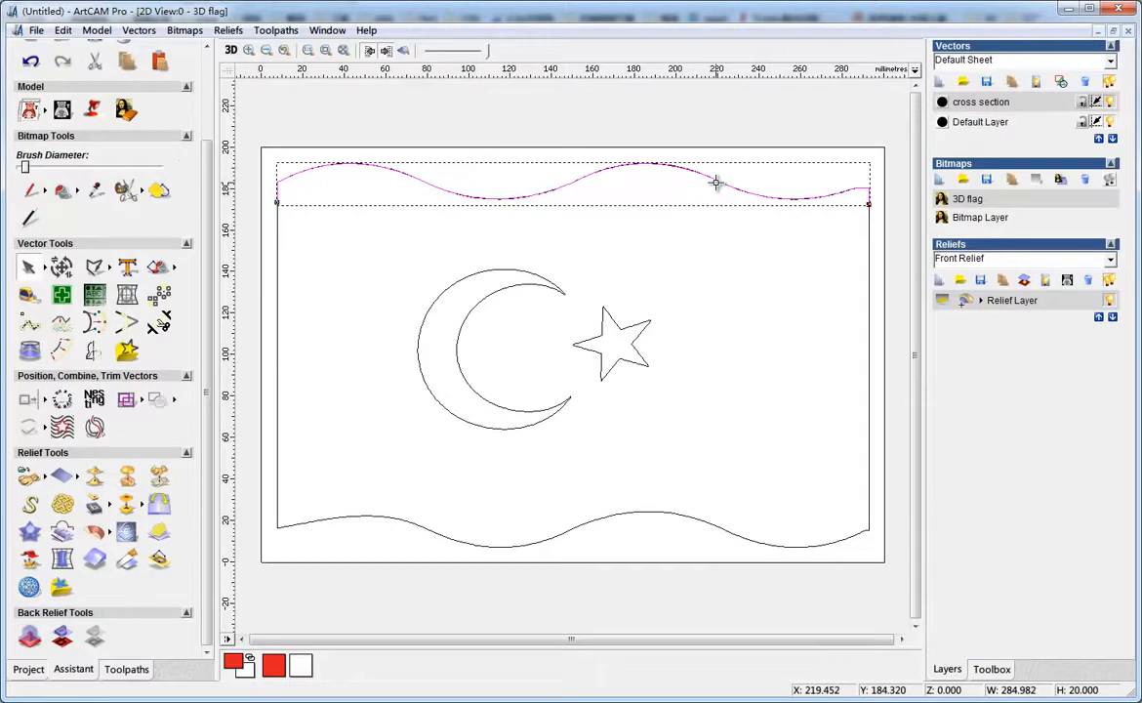
{"action": "key", "text": "Up"}
{"action": "key", "text": "Up"}
{"action": "key", "text": "Up"}
{"action": "key", "text": "Up"}
{"action": "key", "text": "Up"}
{"action": "key", "text": "Up"}
{"action": "key", "text": "Up"}
{"action": "key", "text": "Up"}
{"action": "key", "text": "Up"}
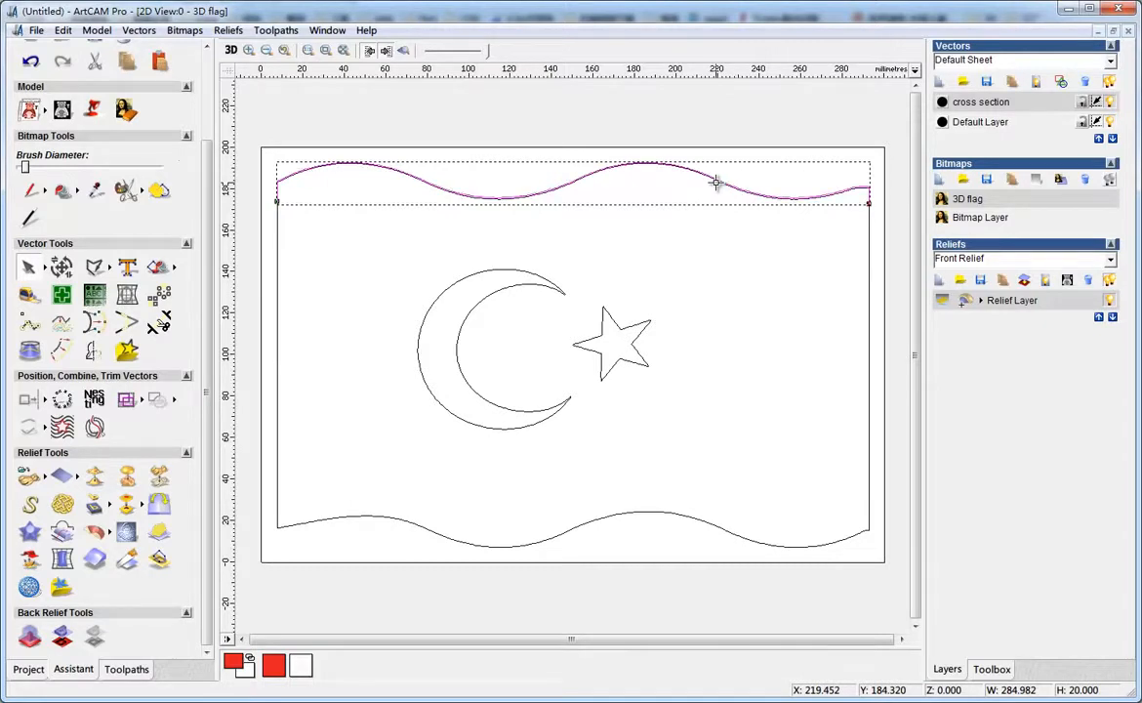
{"action": "key", "text": "Up"}
{"action": "key", "text": "Up"}
{"action": "key", "text": "Up"}
{"action": "key", "text": "Up"}
{"action": "key", "text": "Up"}
{"action": "key", "text": "Up"}
{"action": "key", "text": "Up"}
{"action": "key", "text": "Up"}
{"action": "key", "text": "Up"}
{"action": "key", "text": "Up"}
{"action": "key", "text": "Up"}
{"action": "key", "text": "Up"}
{"action": "key", "text": "Up"}
{"action": "key", "text": "Up"}
{"action": "key", "text": "Up"}
{"action": "key", "text": "Up"}
{"action": "key", "text": "Up"}
{"action": "key", "text": "Up"}
{"action": "key", "text": "Up"}
{"action": "key", "text": "Up"}
{"action": "left_click", "coordinate": [747, 162]}
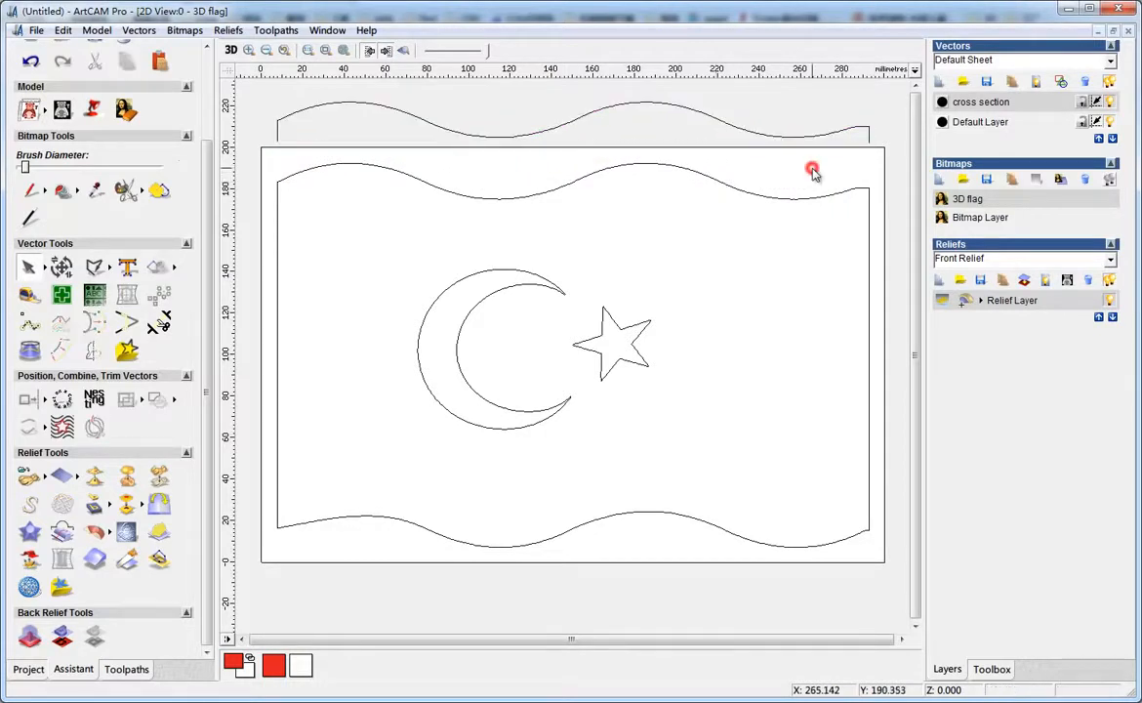
Make the Default Layer the active vector layer and deselect the profile
{"action": "left_click", "coordinate": [816, 137]}
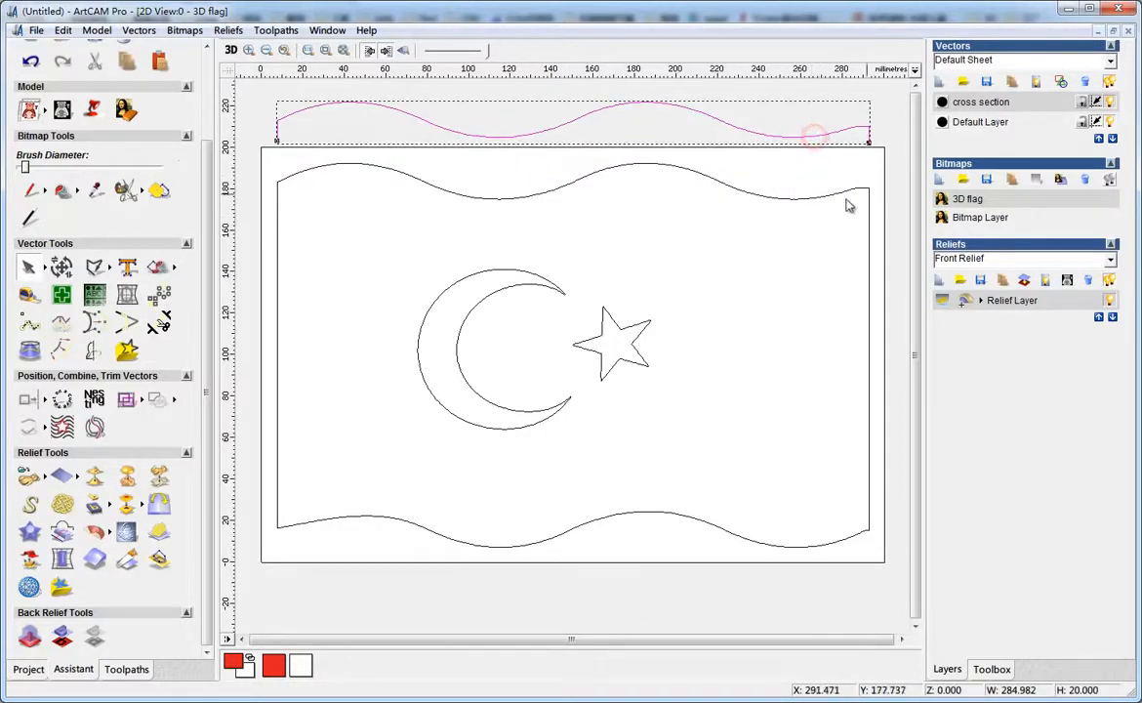
{"action": "left_click", "coordinate": [973, 122]}
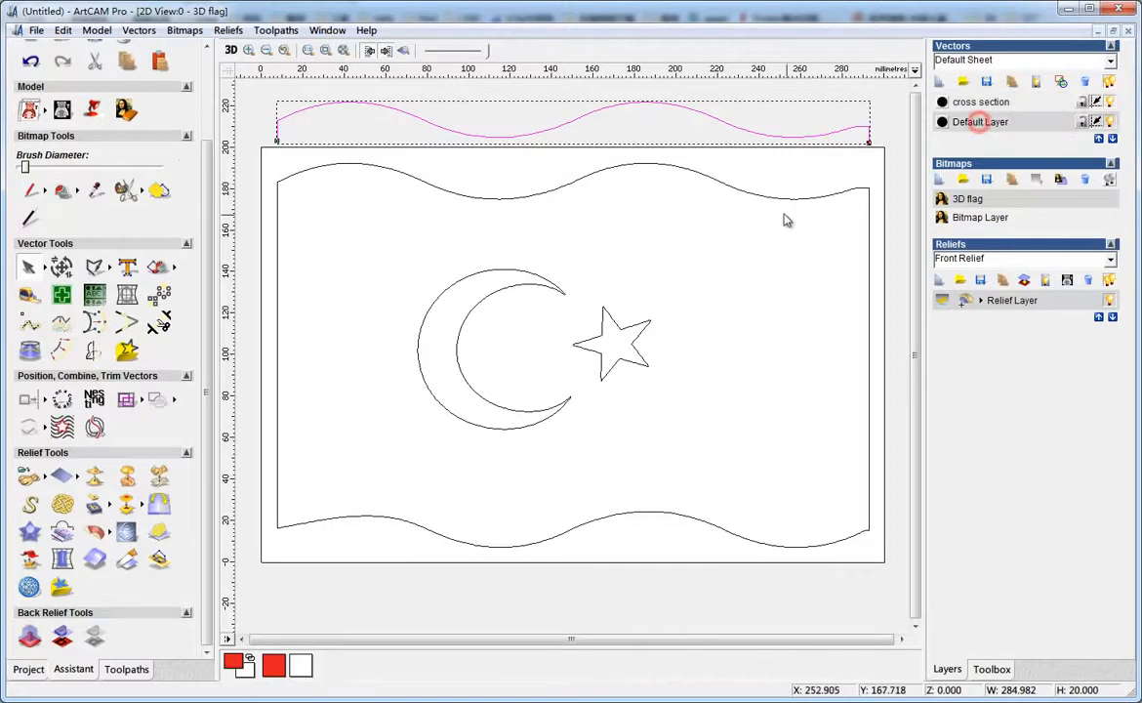
{"action": "left_click", "coordinate": [873, 181]}
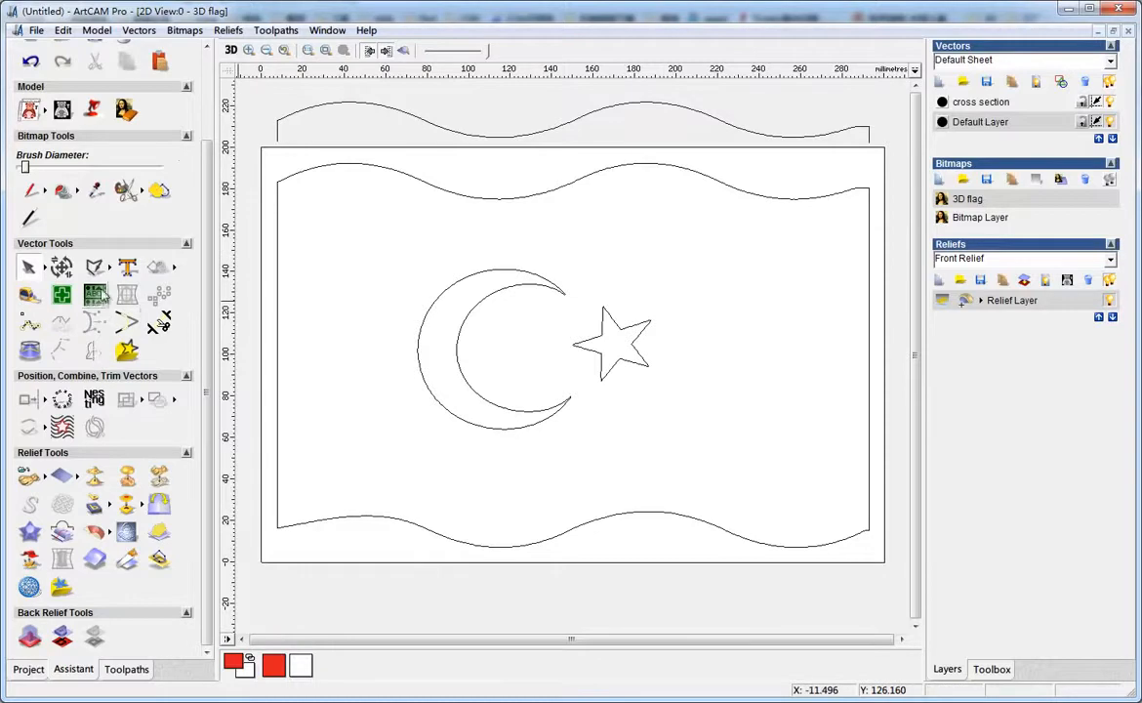
Draw a vertical polyline along the flag's left edge from about Y 8 mm up to about Y 226 mm
{"action": "left_click", "coordinate": [108, 267]}
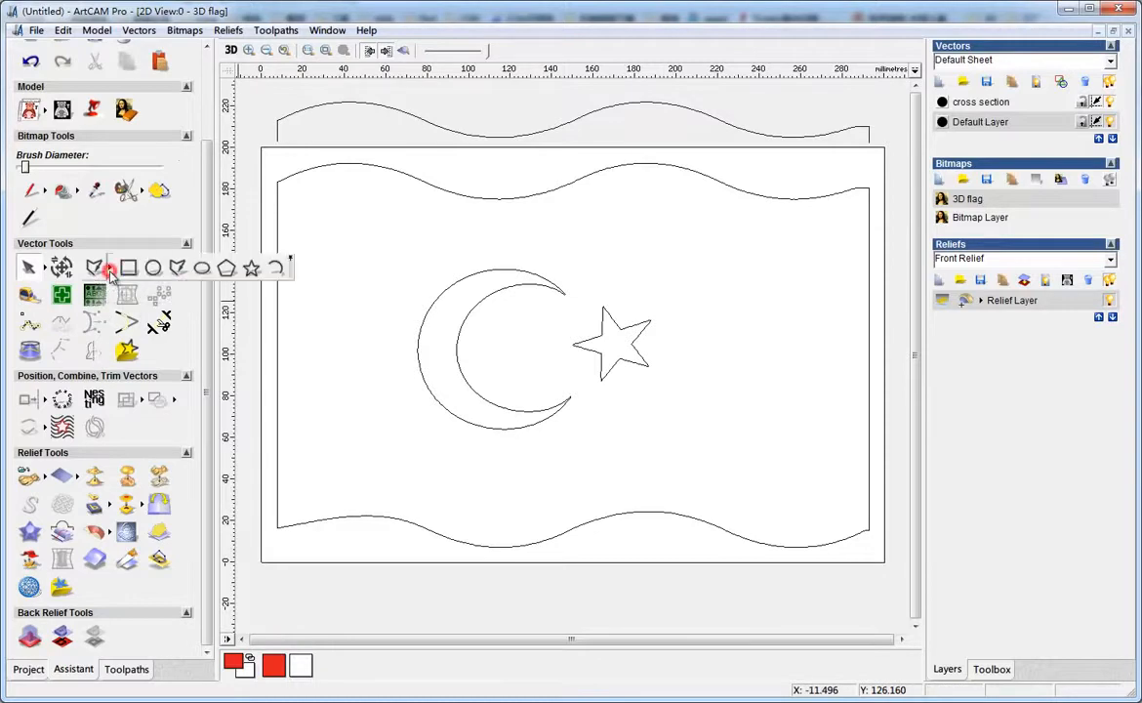
{"action": "left_click", "coordinate": [174, 270]}
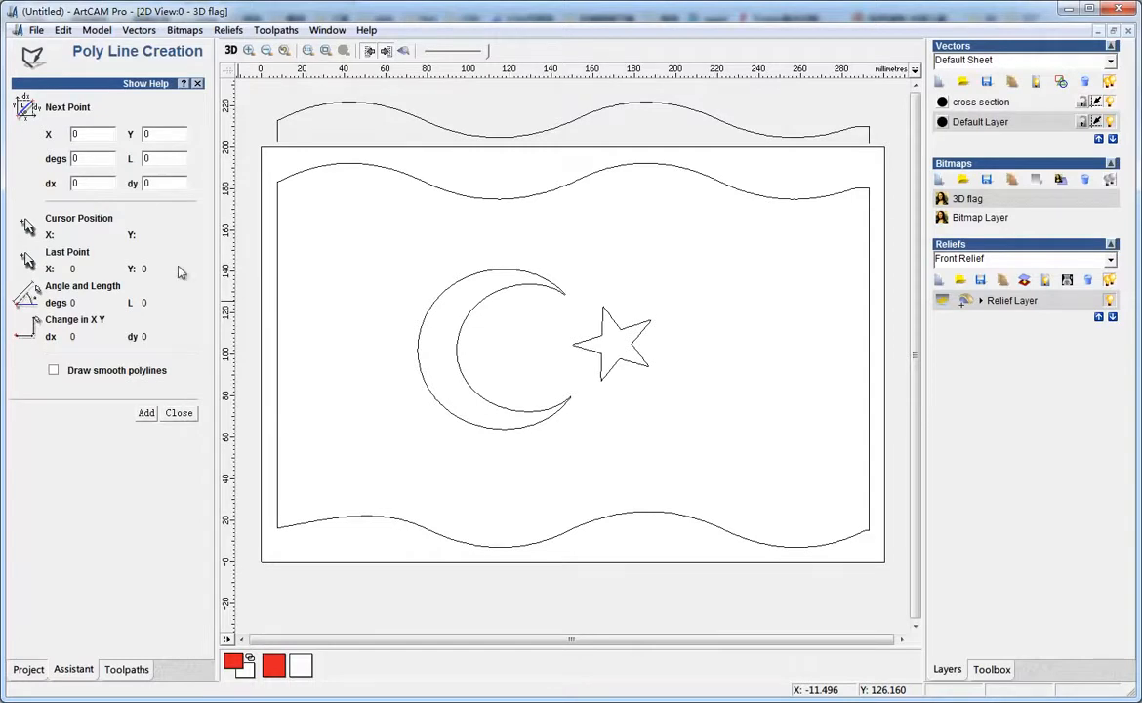
{"action": "left_click", "coordinate": [278, 546]}
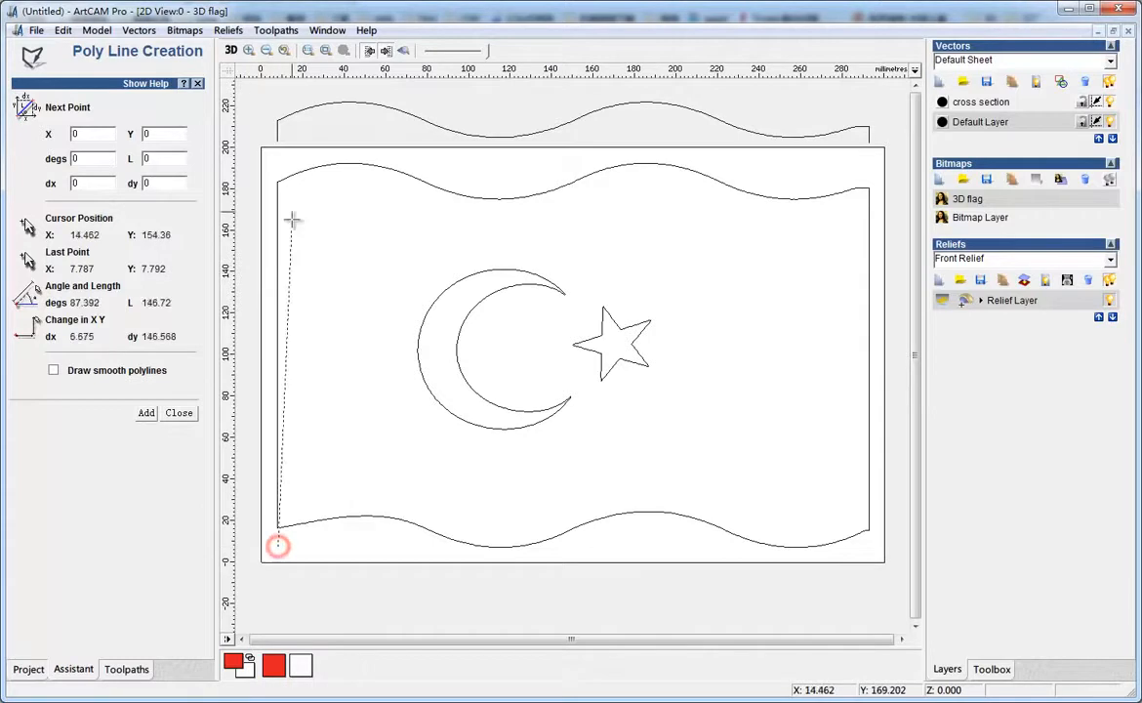
{"action": "left_click", "coordinate": [281, 95]}
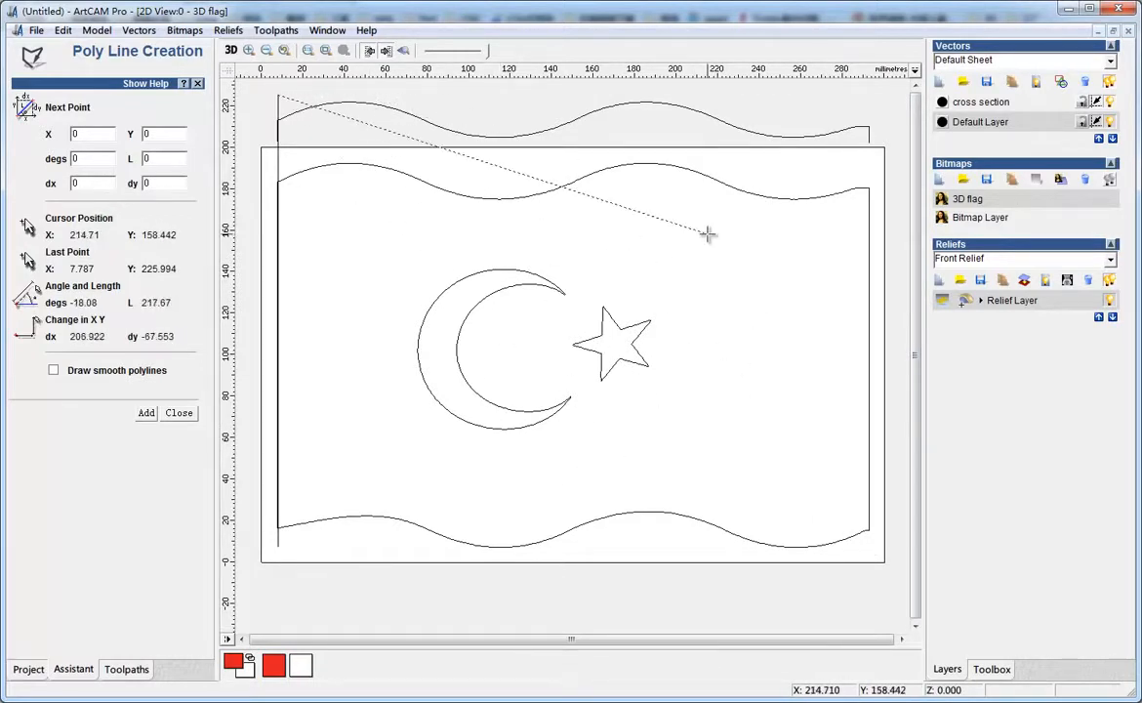
{"action": "key", "text": "Escape"}
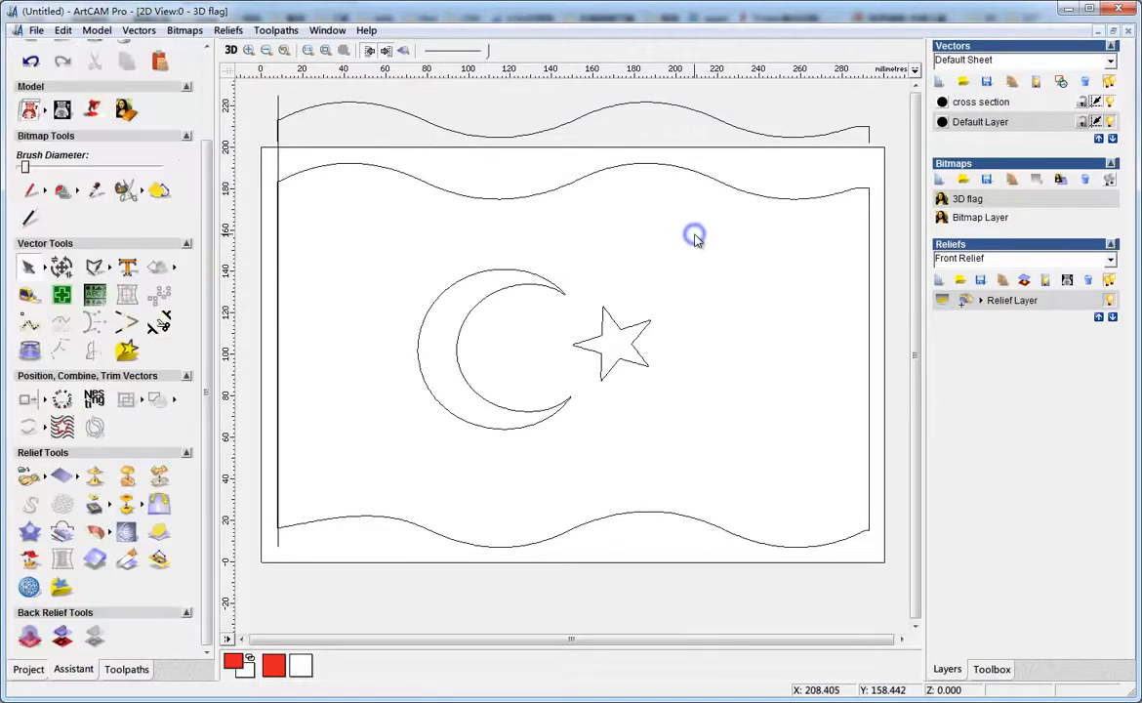
Copy the vertical edge line and paste a duplicate, moving it to about X 57 mm
{"action": "left_click", "coordinate": [278, 160]}
{"action": "key", "text": "ctrl+c"}
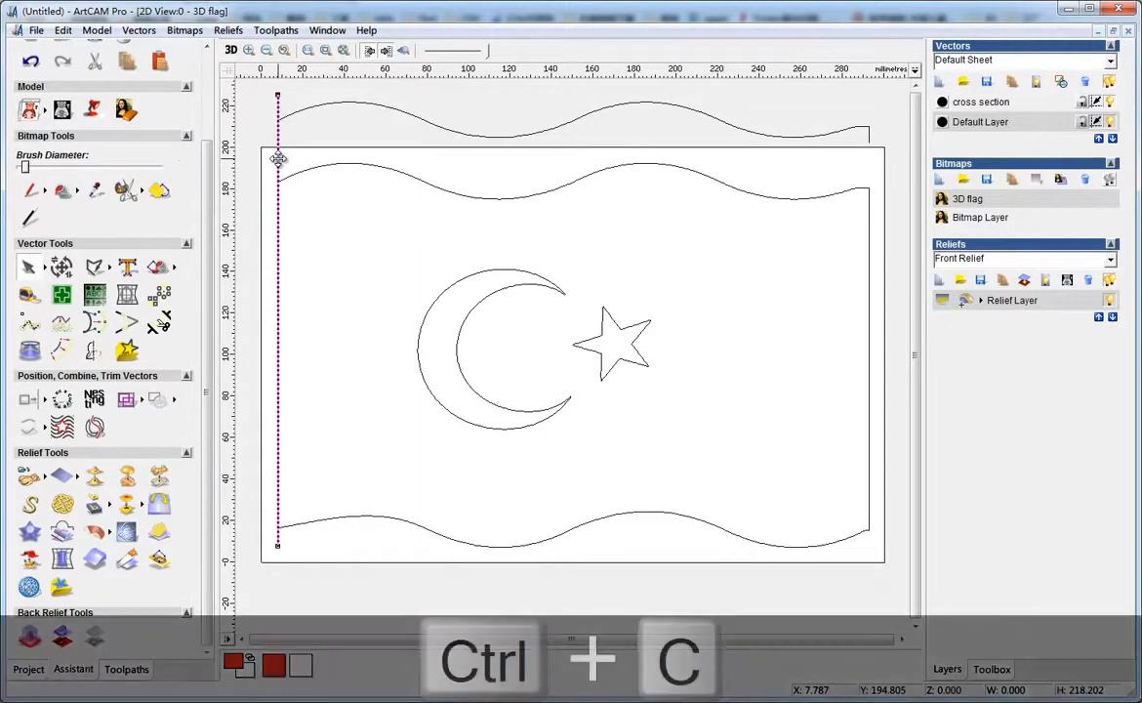
{"action": "key", "text": "ctrl+v"}
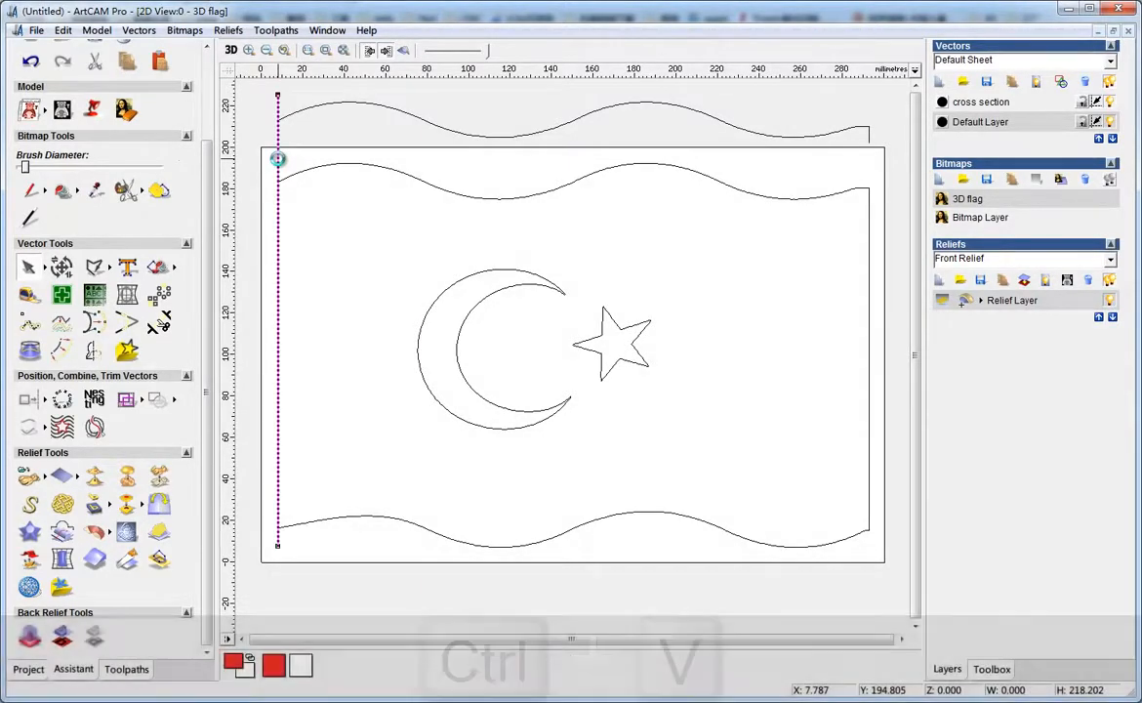
{"action": "left_click_drag", "start_coordinate": [319, 133], "coordinate": [380, 134]}
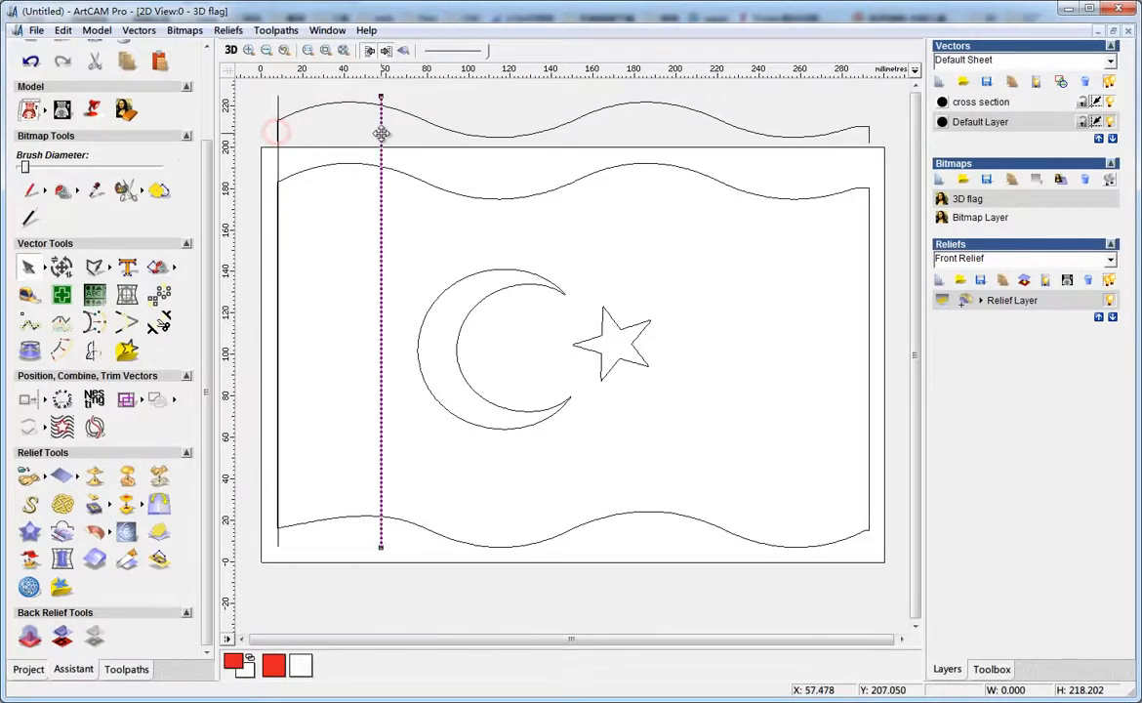
Select the left edge line together with the flag outline and align them left
{"action": "left_click", "coordinate": [278, 146]}
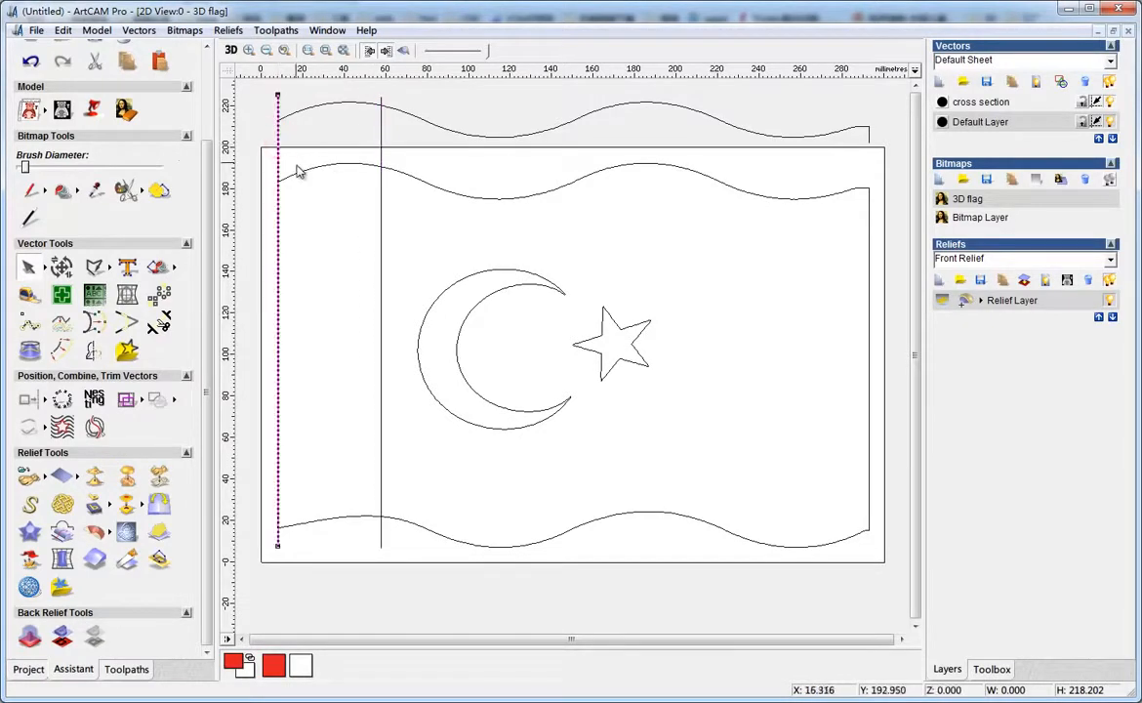
{"action": "left_click", "coordinate": [299, 173], "text": "shift"}
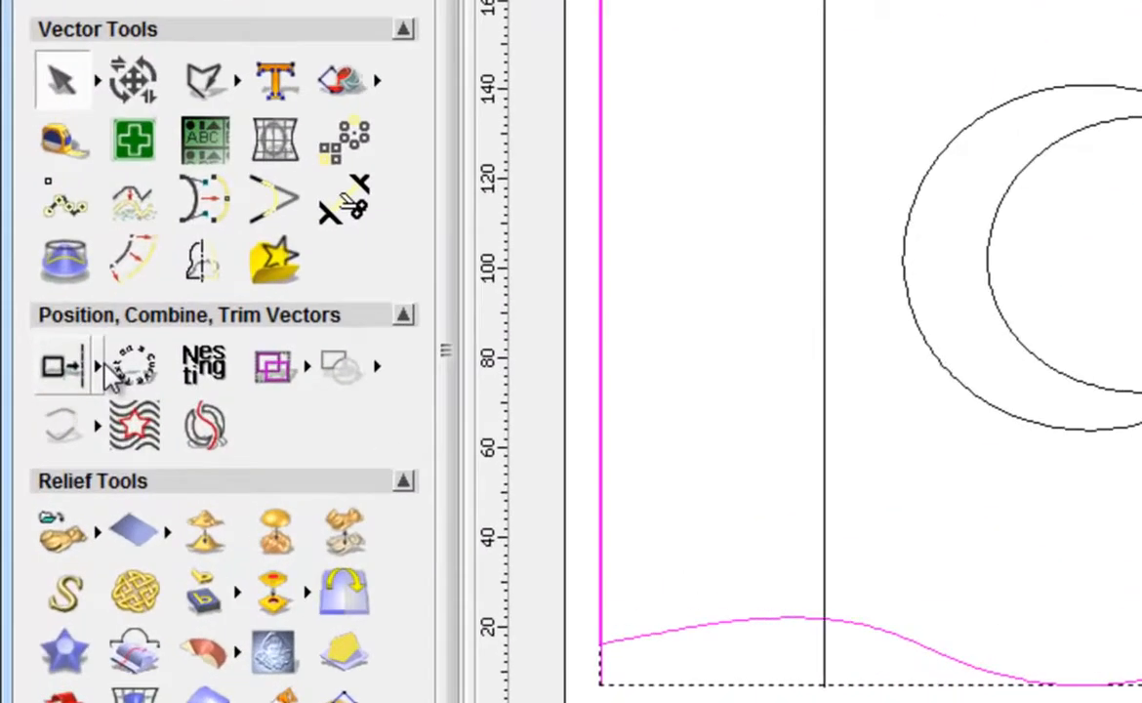
{"action": "left_click", "coordinate": [43, 398]}
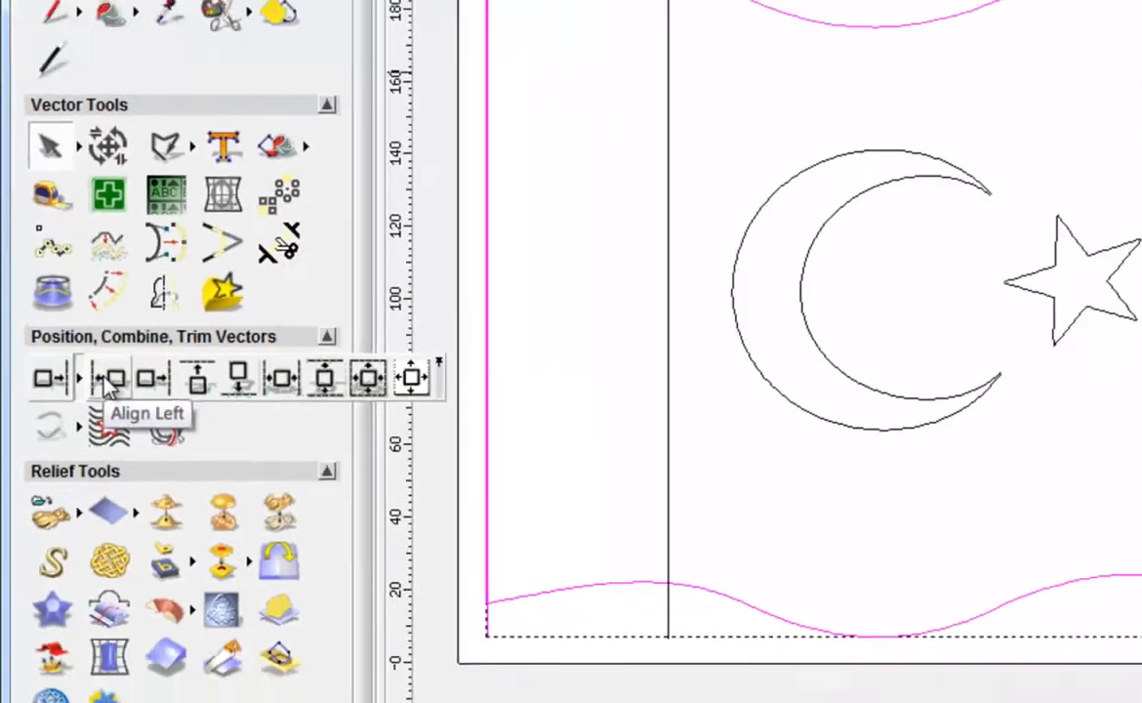
{"action": "left_click", "coordinate": [138, 374]}
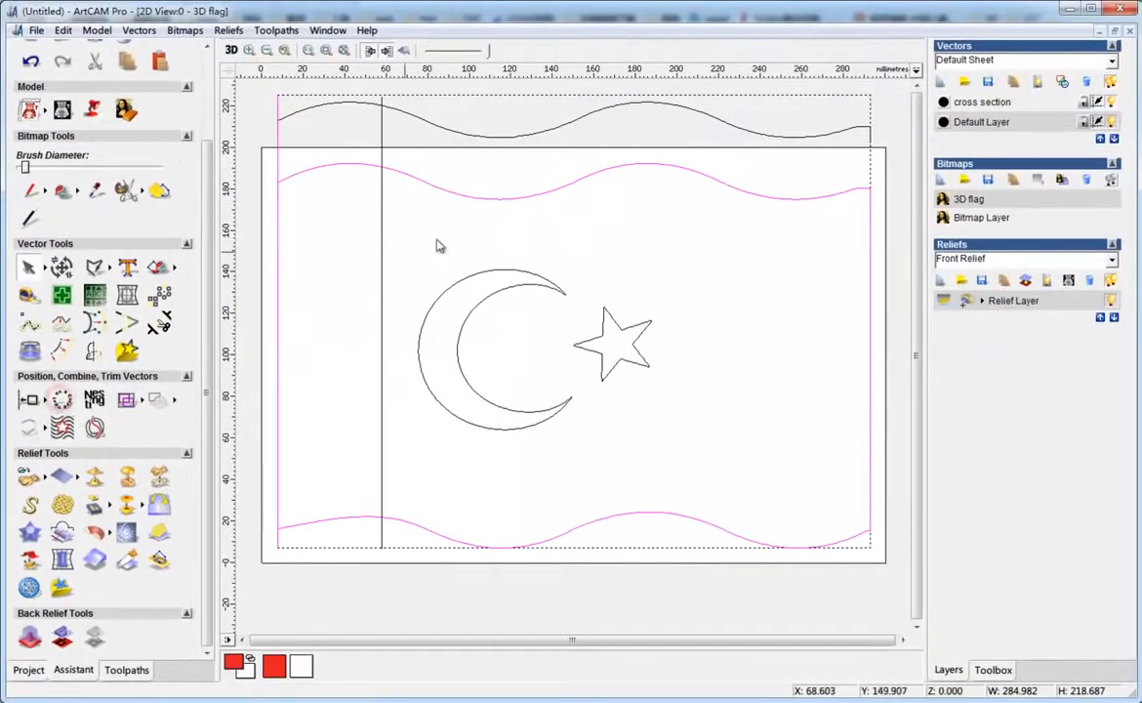
Select the duplicate line with the flag outline and align it to the flag's right edge, then deselect
{"action": "left_click", "coordinate": [382, 247]}
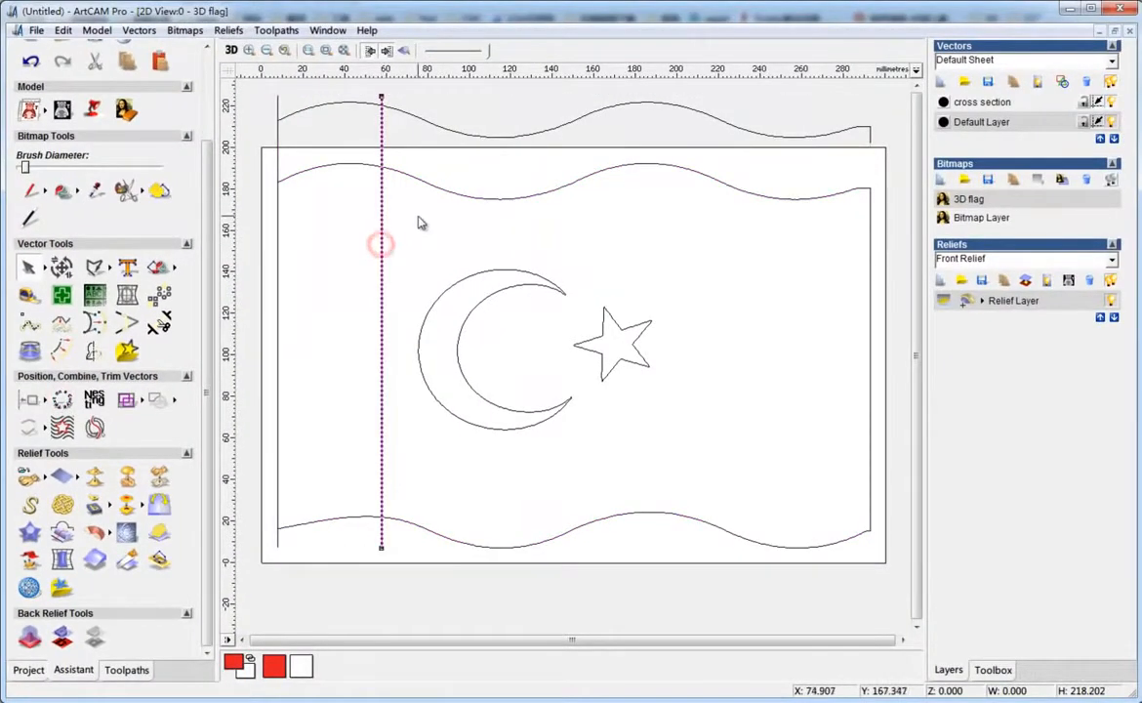
{"action": "left_click", "coordinate": [437, 185], "text": "shift"}
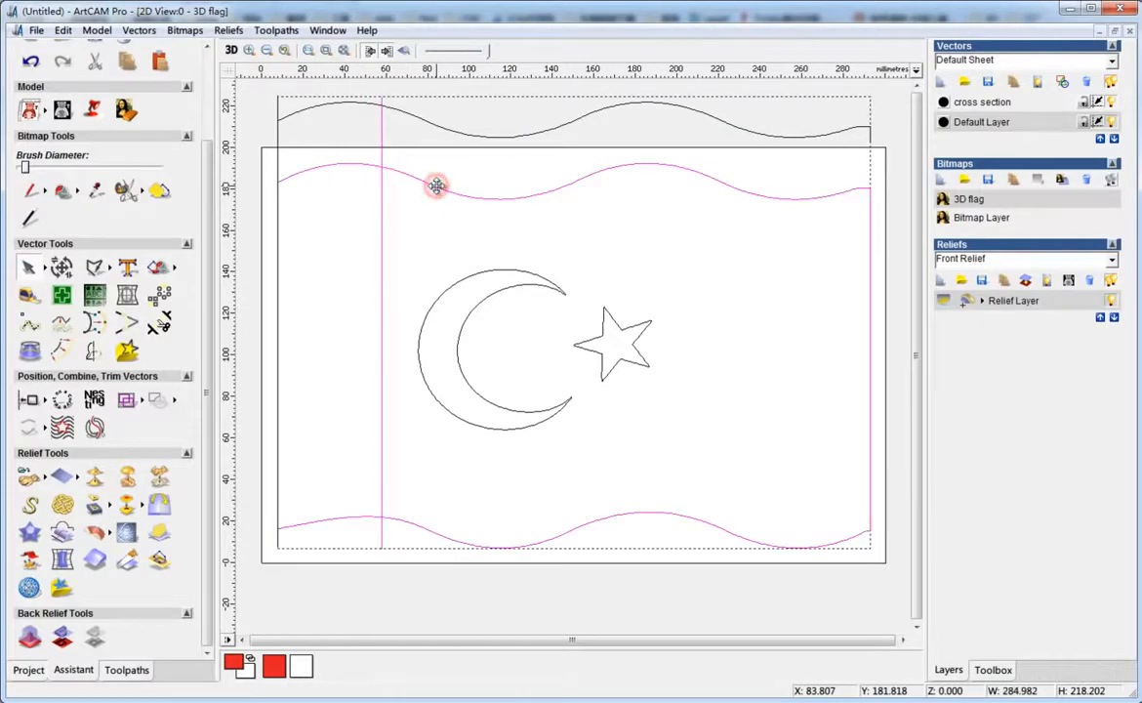
{"action": "left_click", "coordinate": [45, 401]}
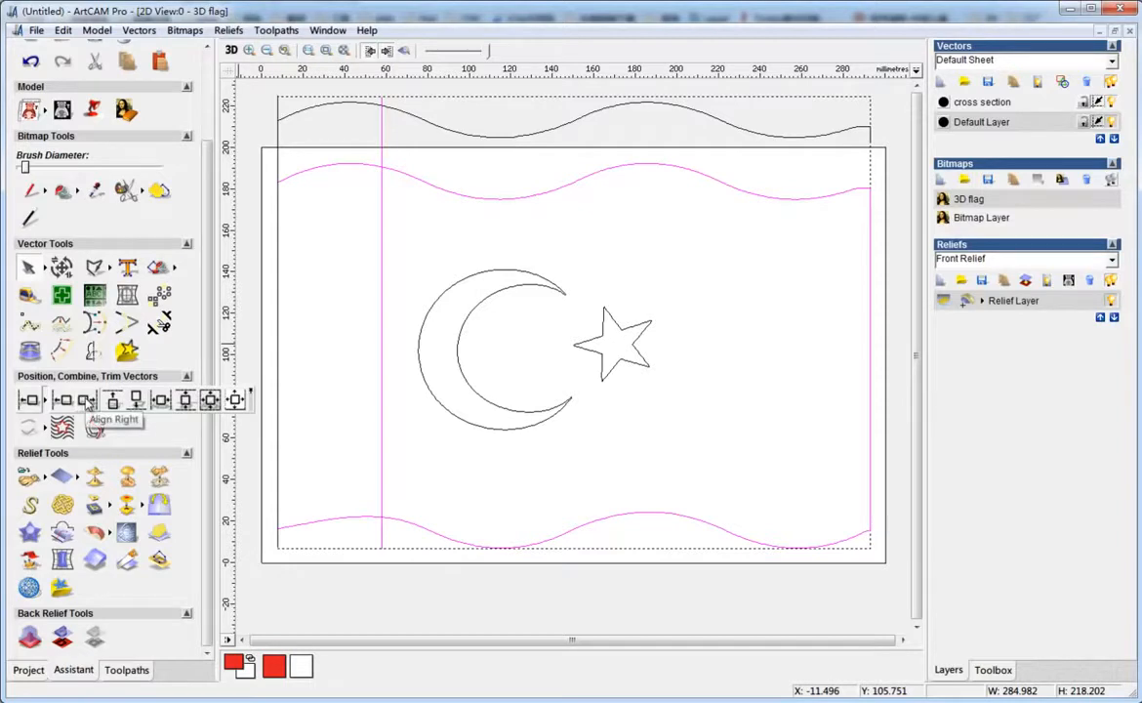
{"action": "left_click", "coordinate": [87, 402]}
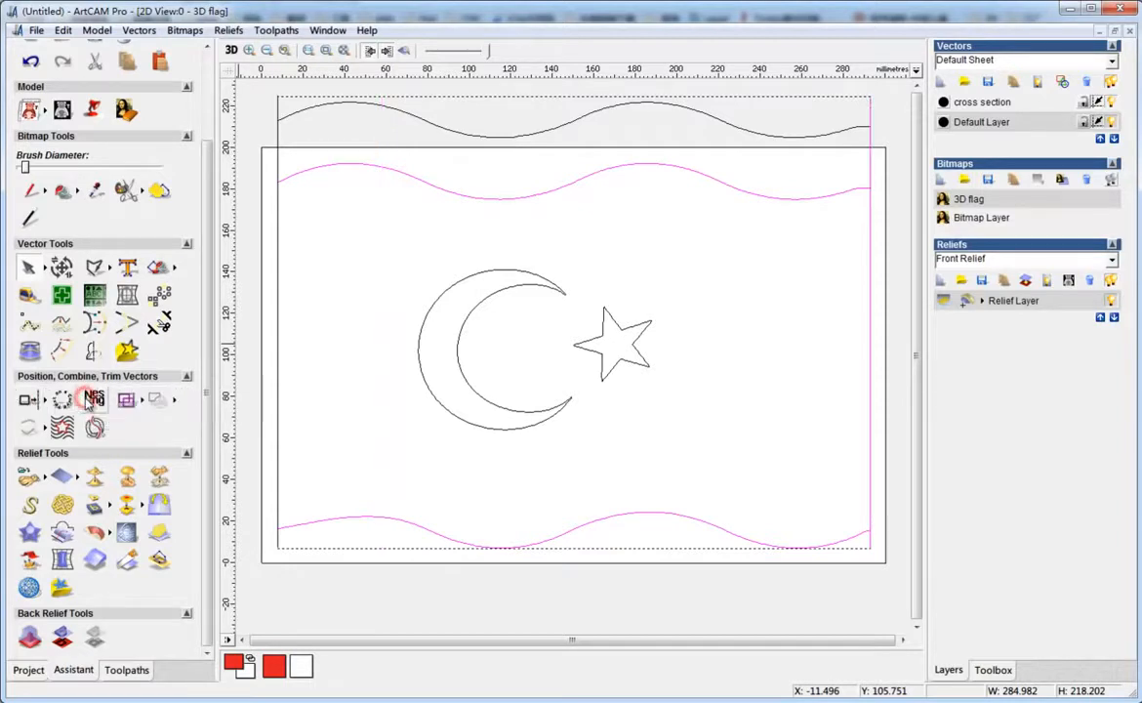
{"action": "left_click", "coordinate": [736, 166]}
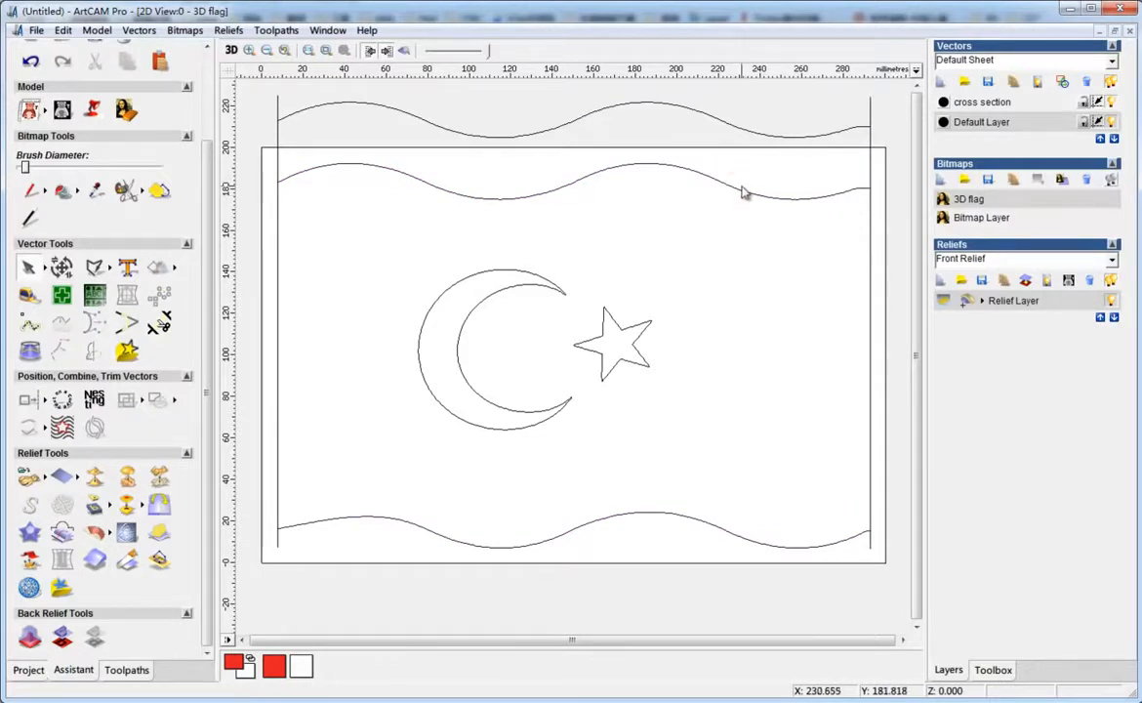
Extrude a relief using the left edge line as drive curve and the cross-section profile as start profile
{"action": "left_click", "coordinate": [278, 150]}
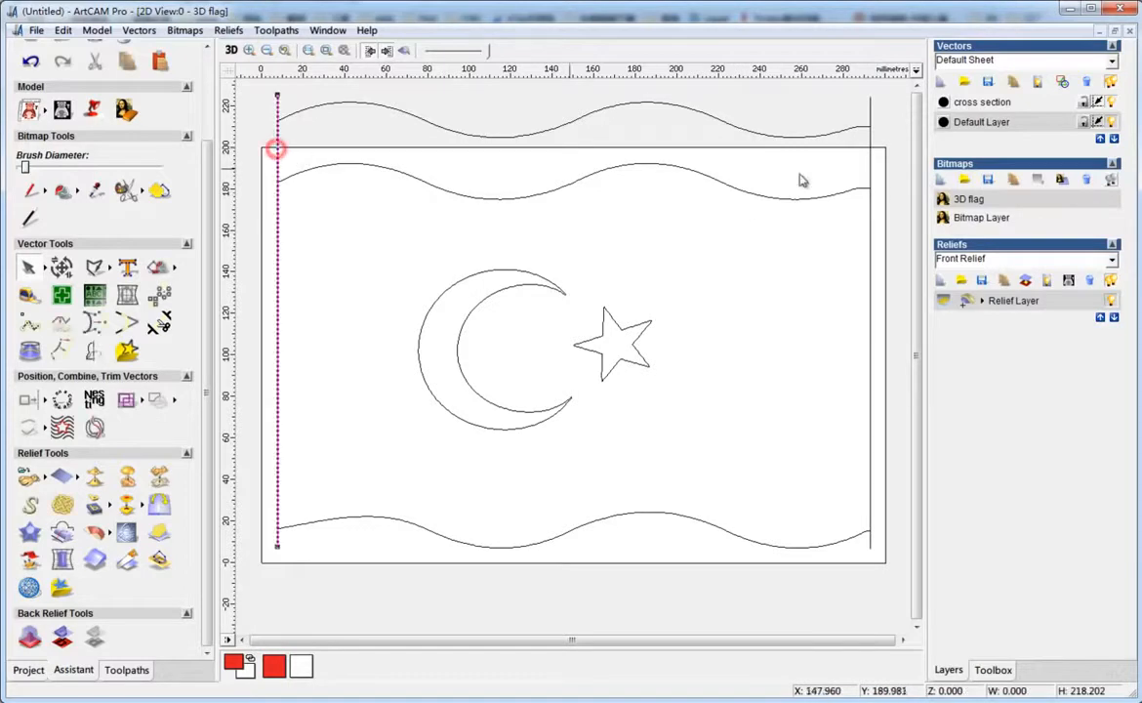
{"action": "left_click", "coordinate": [869, 168], "text": "shift"}
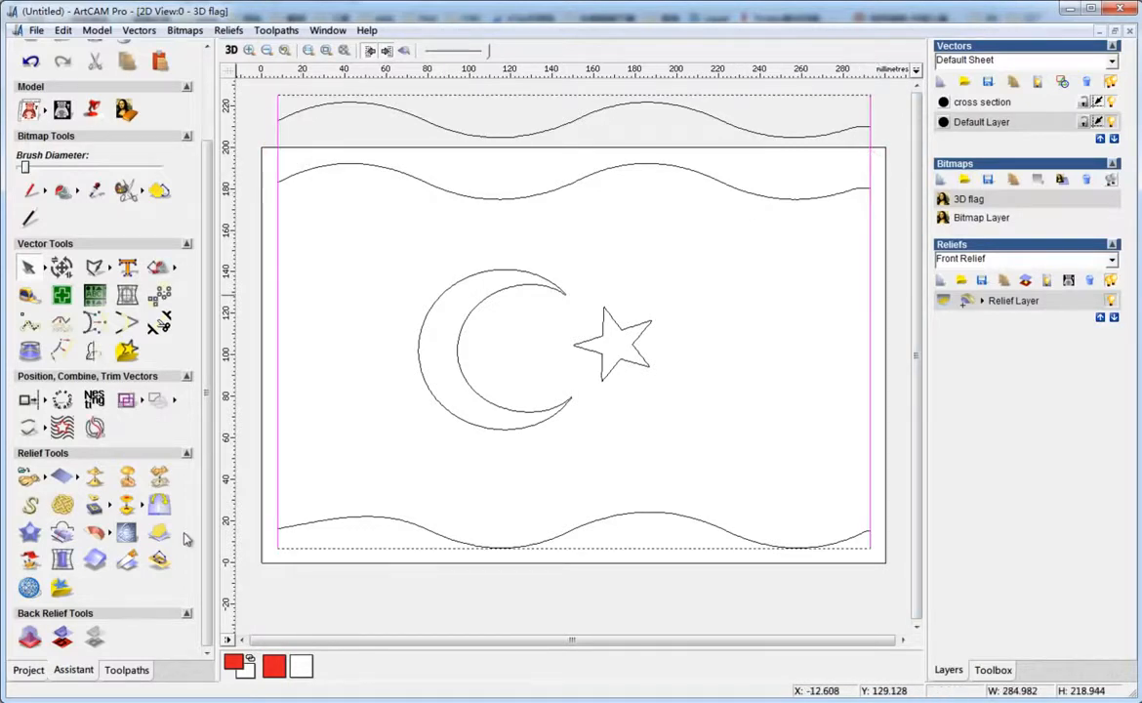
{"action": "left_click", "coordinate": [97, 534]}
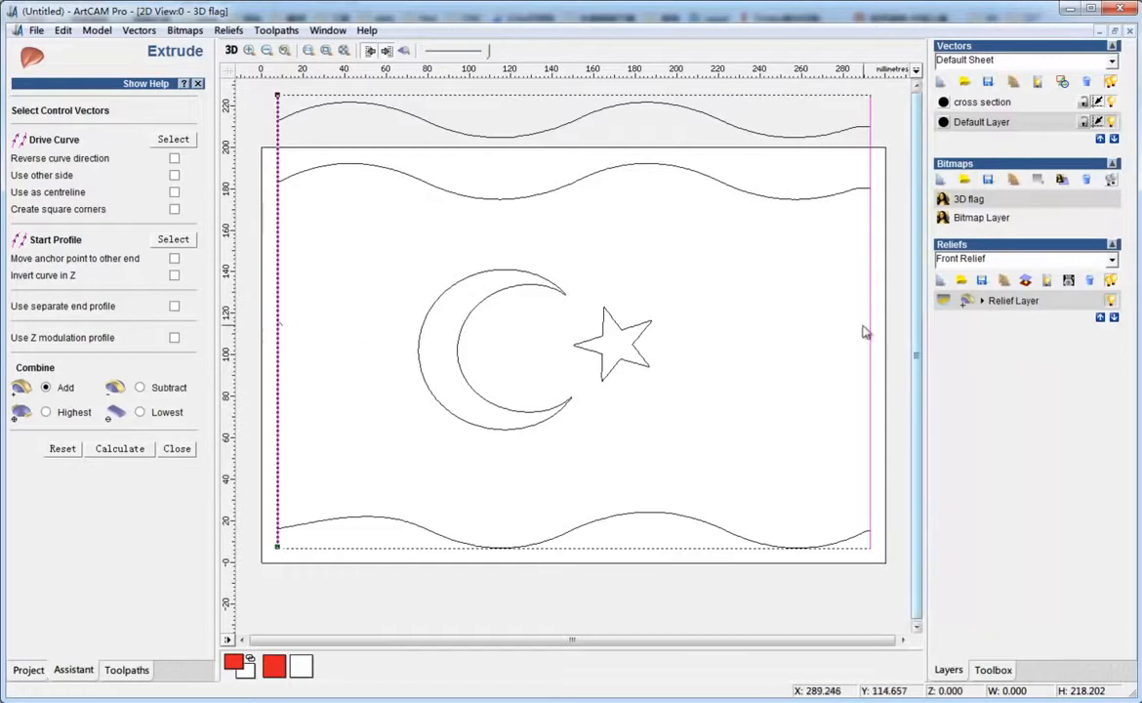
{"action": "left_click", "coordinate": [177, 142]}
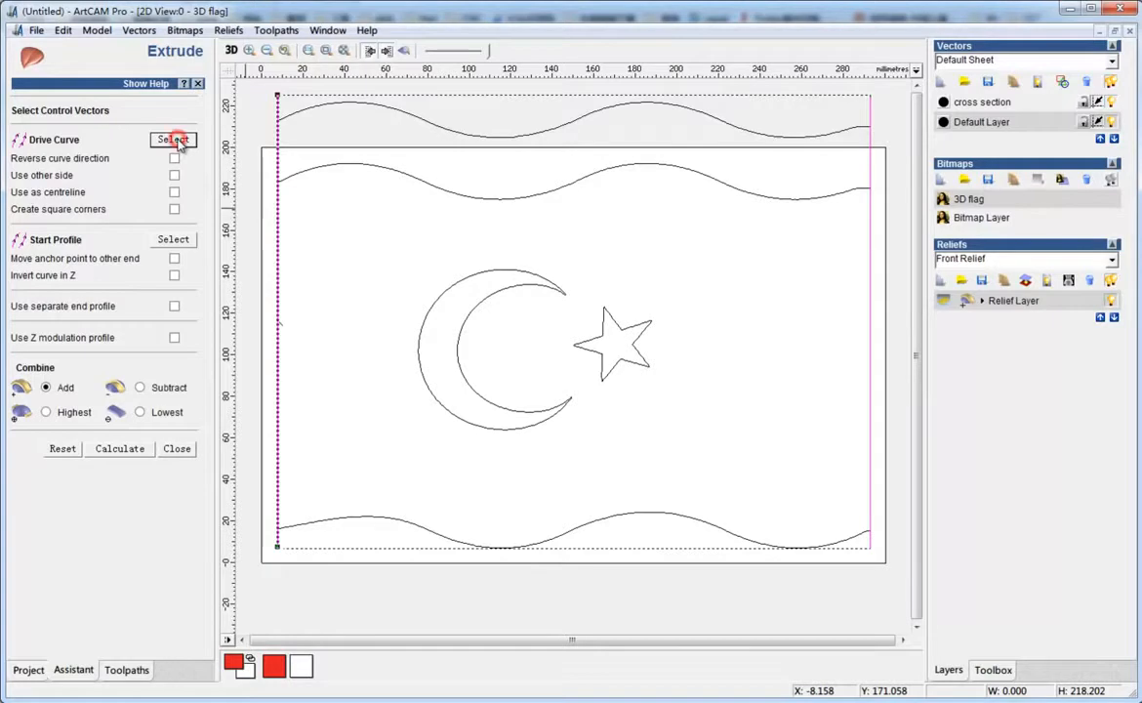
{"action": "left_click", "coordinate": [456, 131]}
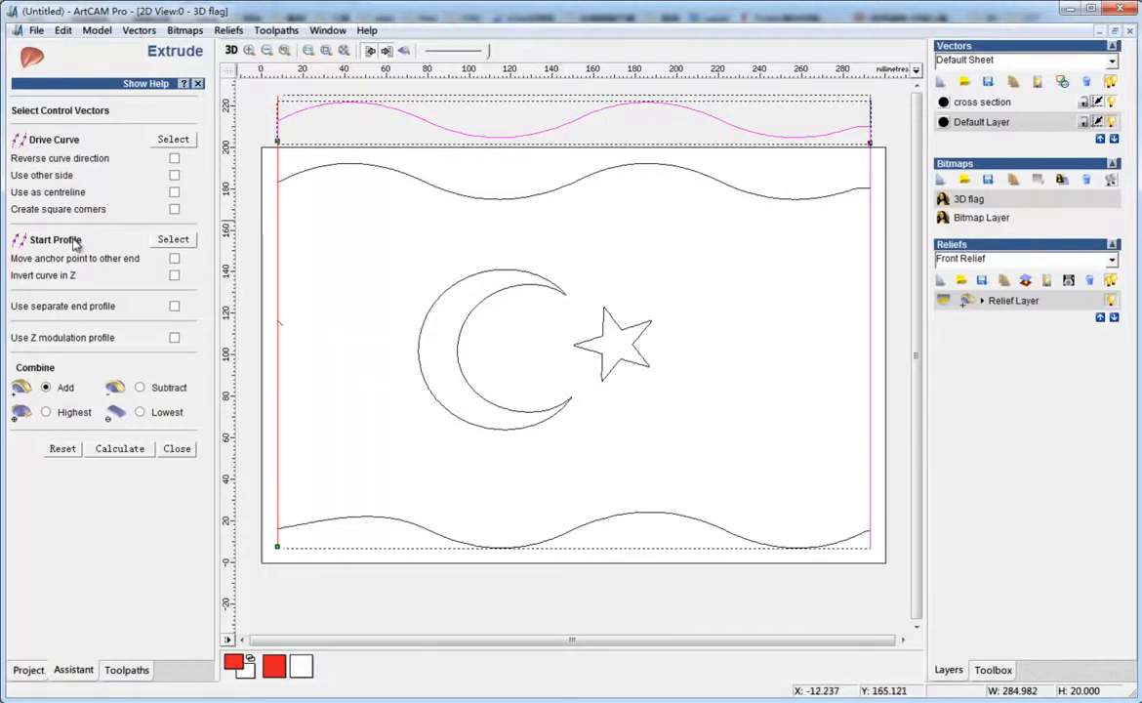
{"action": "left_click", "coordinate": [173, 240]}
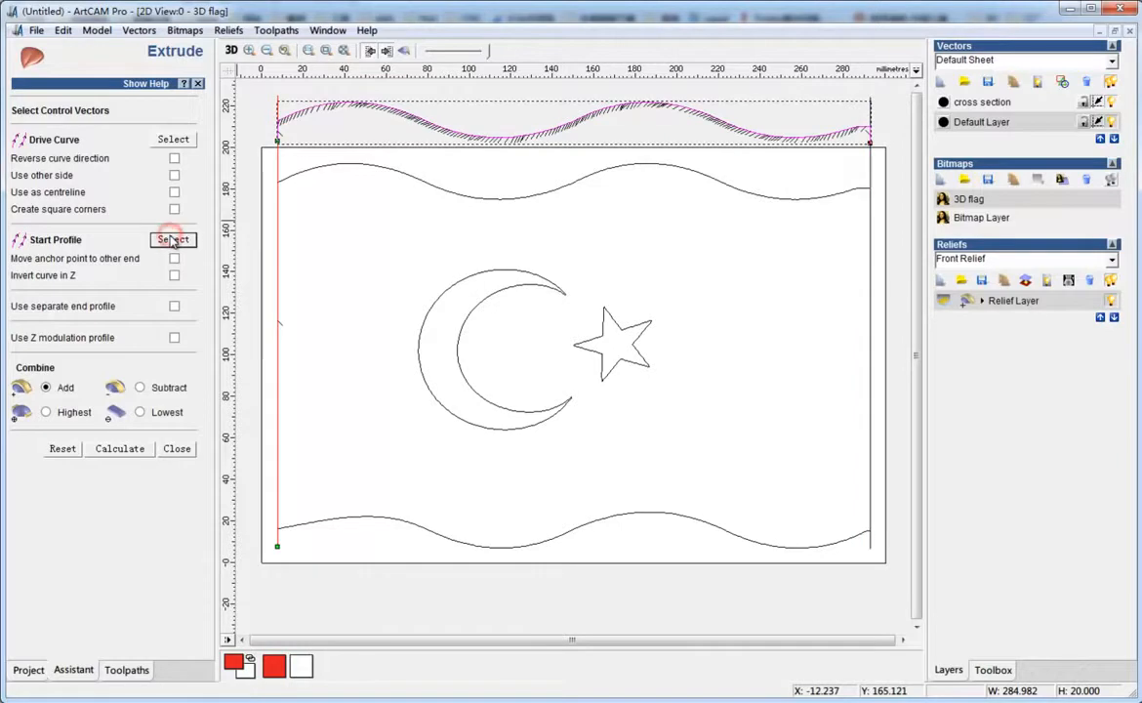
{"action": "left_click", "coordinate": [119, 449]}
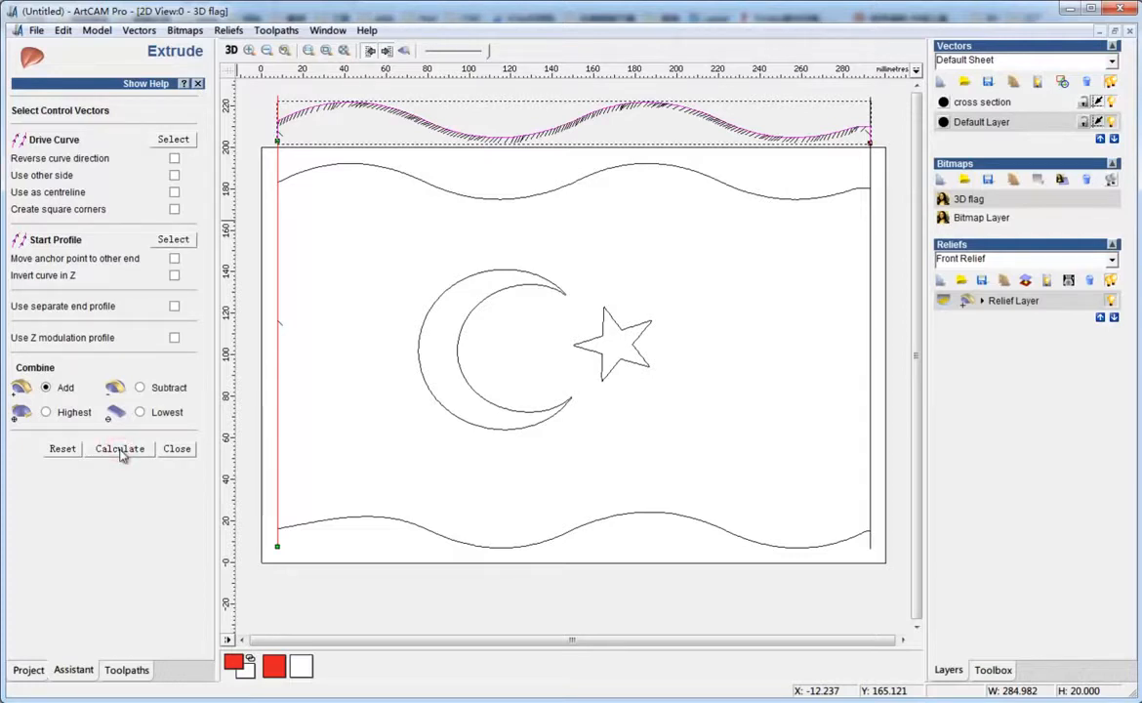
Inspect the extruded relief from several angles in the 3D view
{"action": "left_click", "coordinate": [232, 51]}
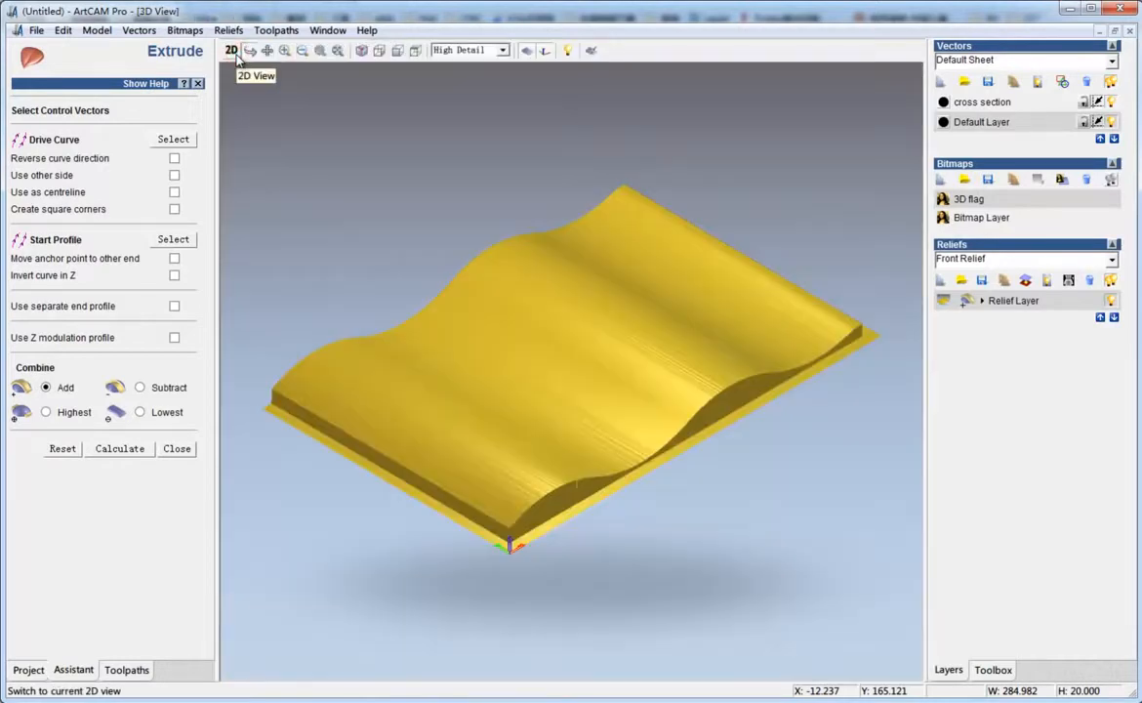
{"action": "left_click_drag", "start_coordinate": [743, 335], "coordinate": [735, 436]}
{"action": "scroll", "coordinate": [569, 469], "scroll_direction": "up", "scroll_amount": 3}
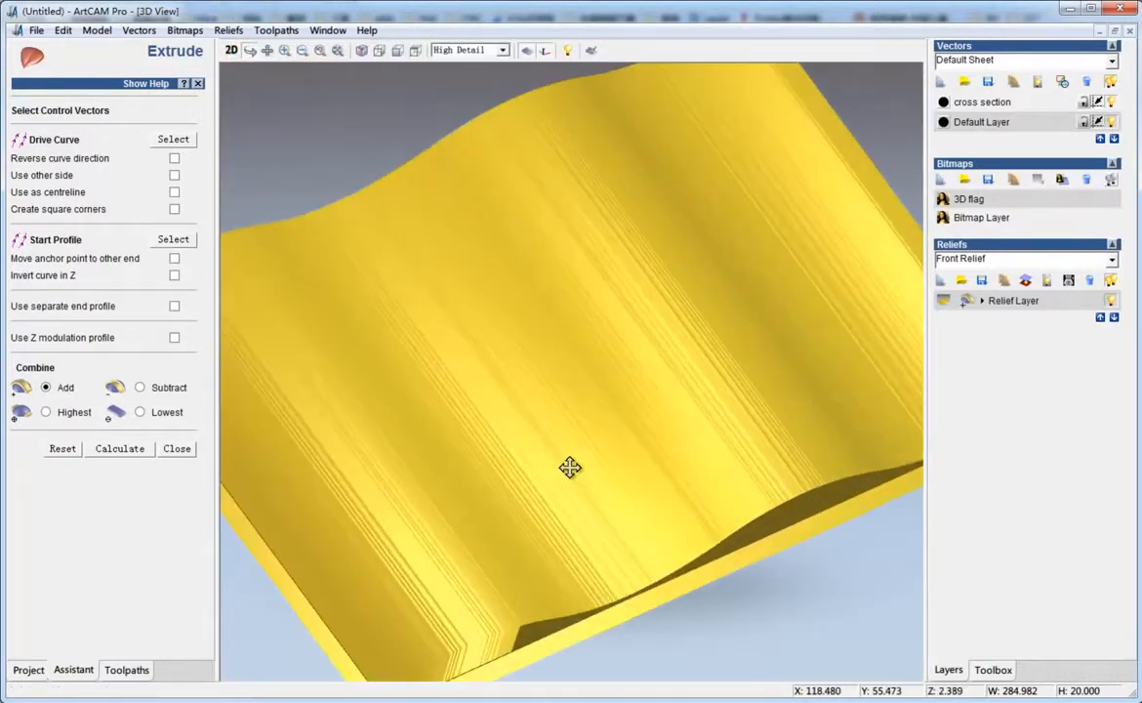
{"action": "scroll", "coordinate": [576, 507], "scroll_direction": "down", "scroll_amount": 3}
{"action": "left_click_drag", "start_coordinate": [587, 479], "coordinate": [658, 471]}
{"action": "scroll", "coordinate": [653, 483], "scroll_direction": "up", "scroll_amount": 4}
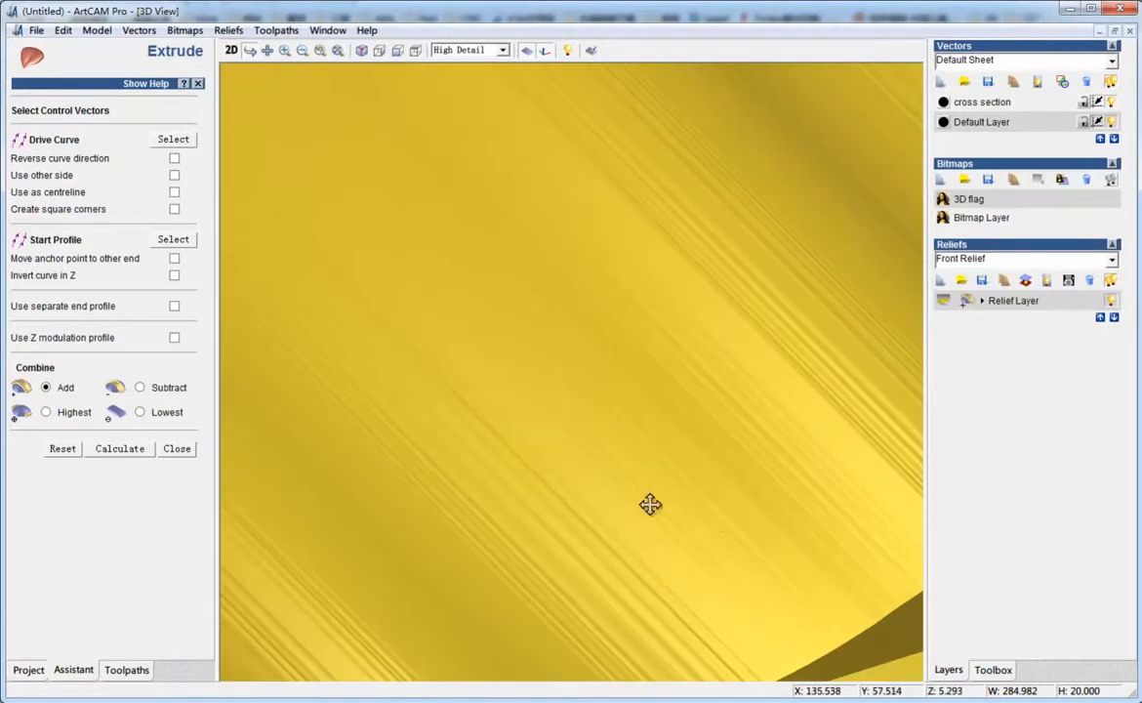
{"action": "scroll", "coordinate": [716, 522], "scroll_direction": "down", "scroll_amount": 3}
{"action": "left_click_drag", "start_coordinate": [749, 513], "coordinate": [449, 568]}
{"action": "scroll", "coordinate": [702, 396], "scroll_direction": "up", "scroll_amount": 3}
{"action": "scroll", "coordinate": [701, 396], "scroll_direction": "up", "scroll_amount": 2}
{"action": "left_click_drag", "start_coordinate": [627, 455], "coordinate": [685, 354]}
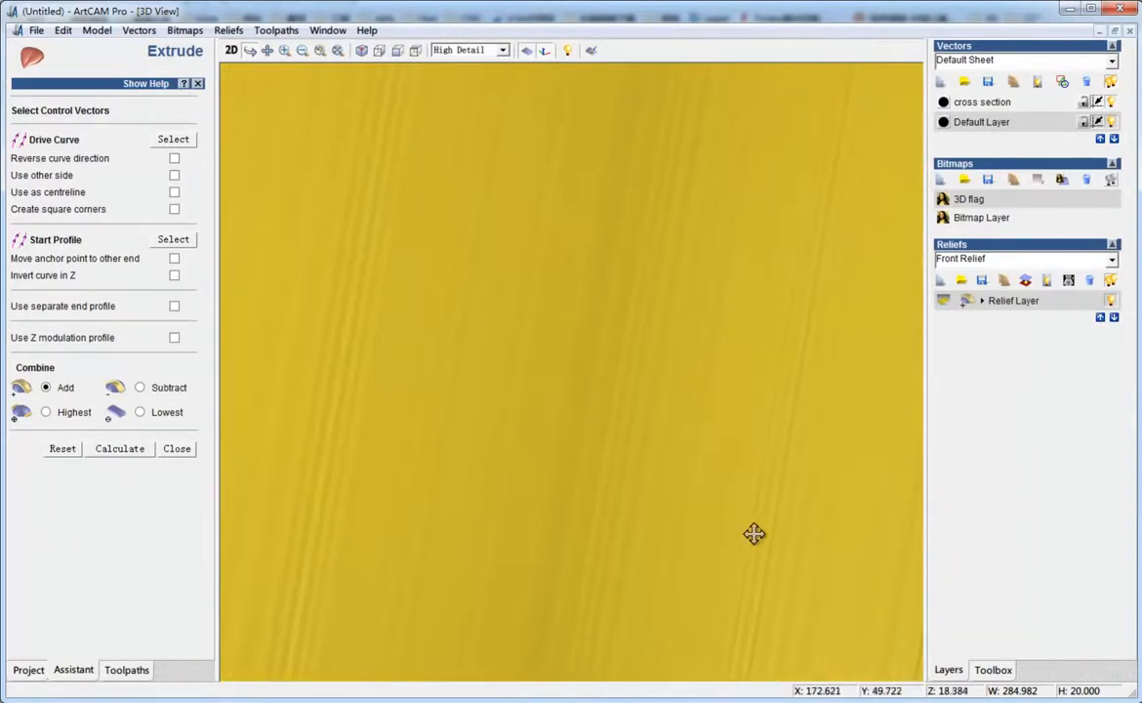
{"action": "left_click_drag", "start_coordinate": [749, 538], "coordinate": [794, 345]}
{"action": "scroll", "coordinate": [793, 344], "scroll_direction": "down", "scroll_amount": 4}
{"action": "left_click_drag", "start_coordinate": [620, 350], "coordinate": [700, 548]}
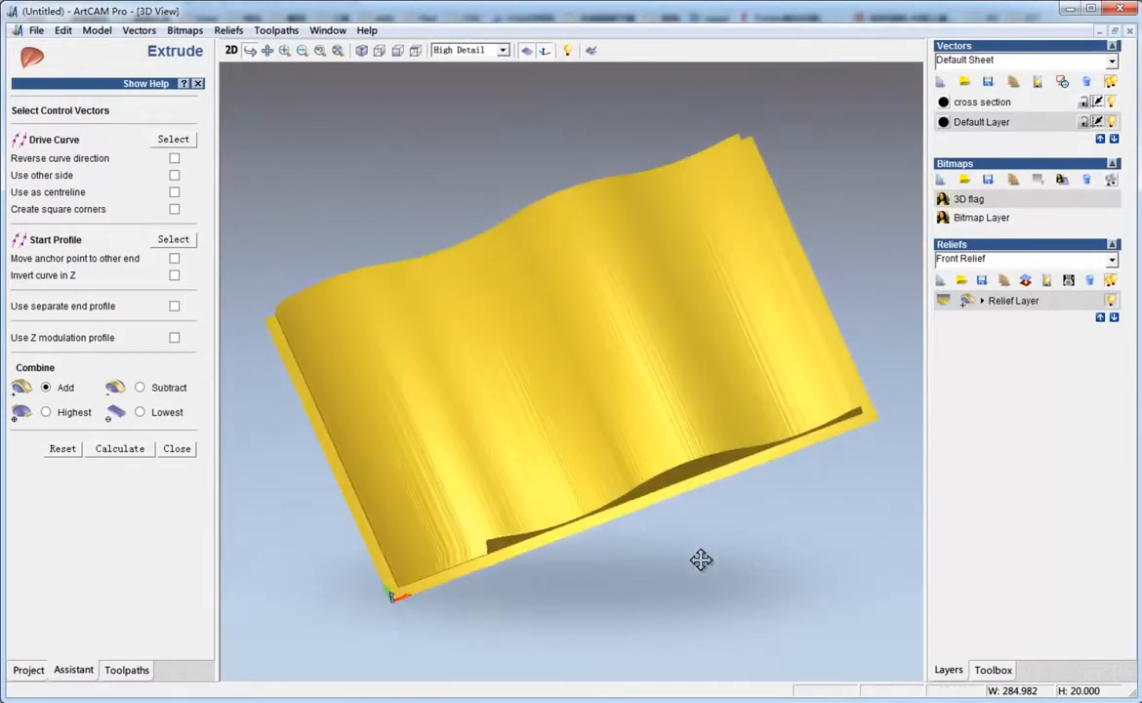
{"action": "left_click_drag", "start_coordinate": [528, 459], "coordinate": [566, 410]}
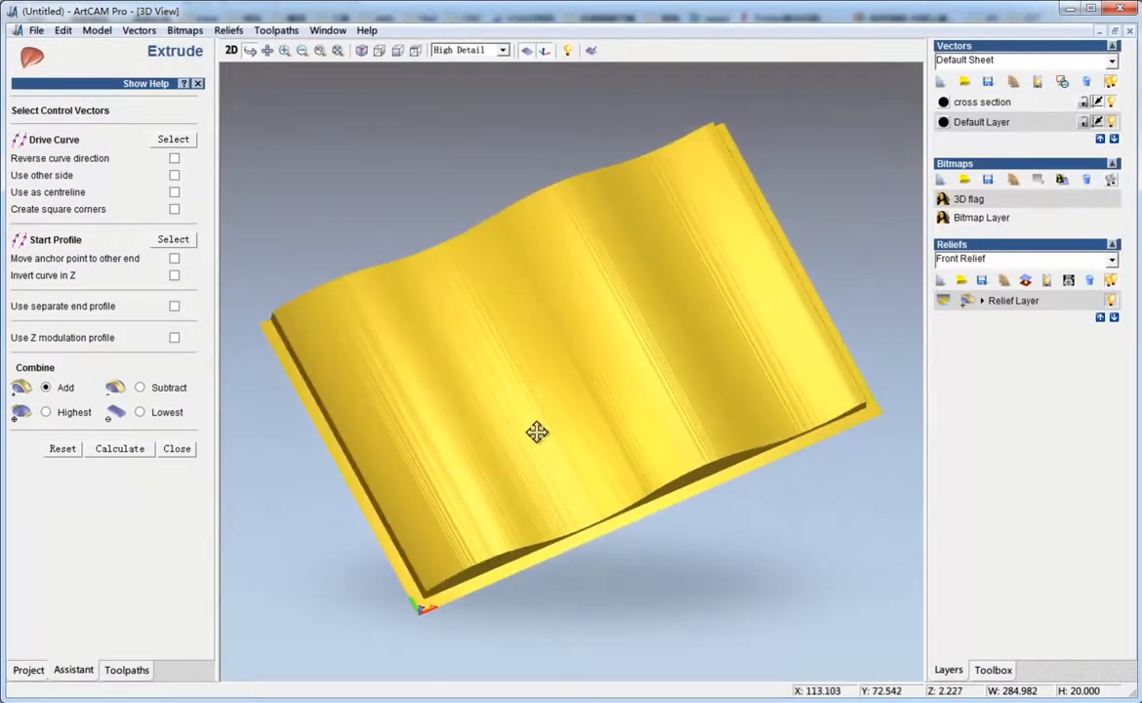
Close Extrude and smooth the whole relief layer with 100 smoothing passes
{"action": "left_click", "coordinate": [177, 449]}
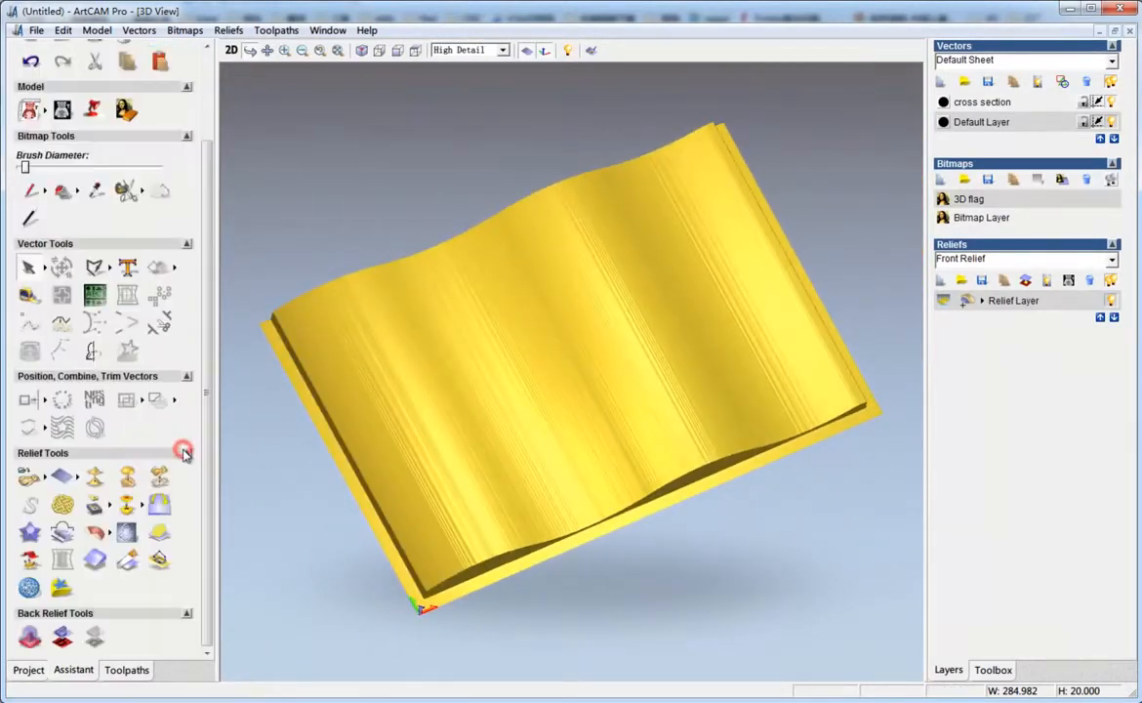
{"action": "left_click", "coordinate": [92, 478]}
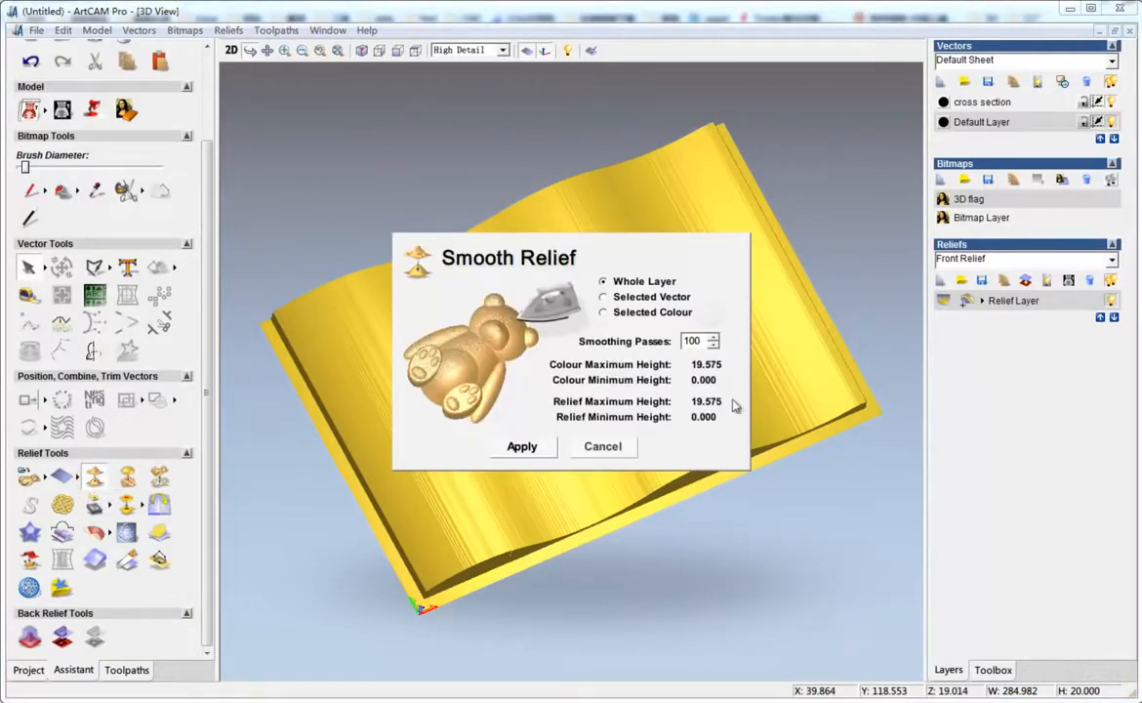
{"action": "left_click", "coordinate": [531, 450]}
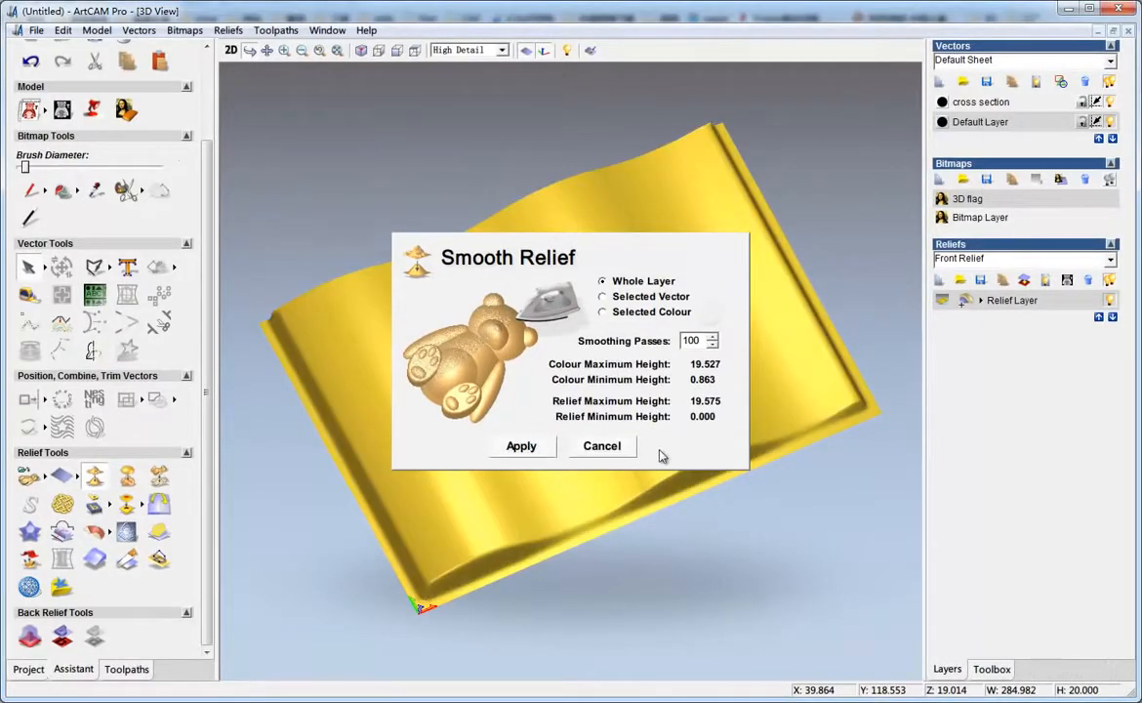
{"action": "left_click", "coordinate": [612, 446]}
{"action": "mouse_move", "coordinate": [658, 438]}
{"action": "left_mouse_down"}
{"action": "mouse_move", "coordinate": [645, 514]}
{"action": "mouse_move", "coordinate": [611, 385]}
{"action": "mouse_move", "coordinate": [611, 441]}
{"action": "left_mouse_up"}
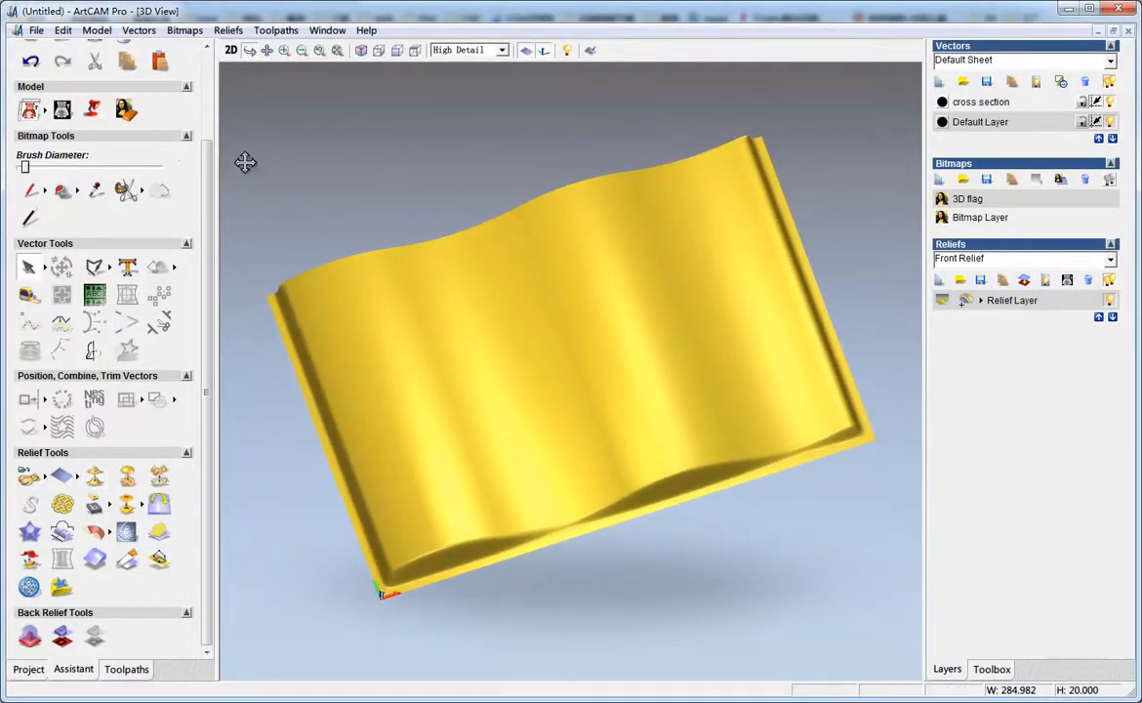
Select the flag outline and use the Shape Editor to zero the relief outside it
{"action": "left_click", "coordinate": [230, 50]}
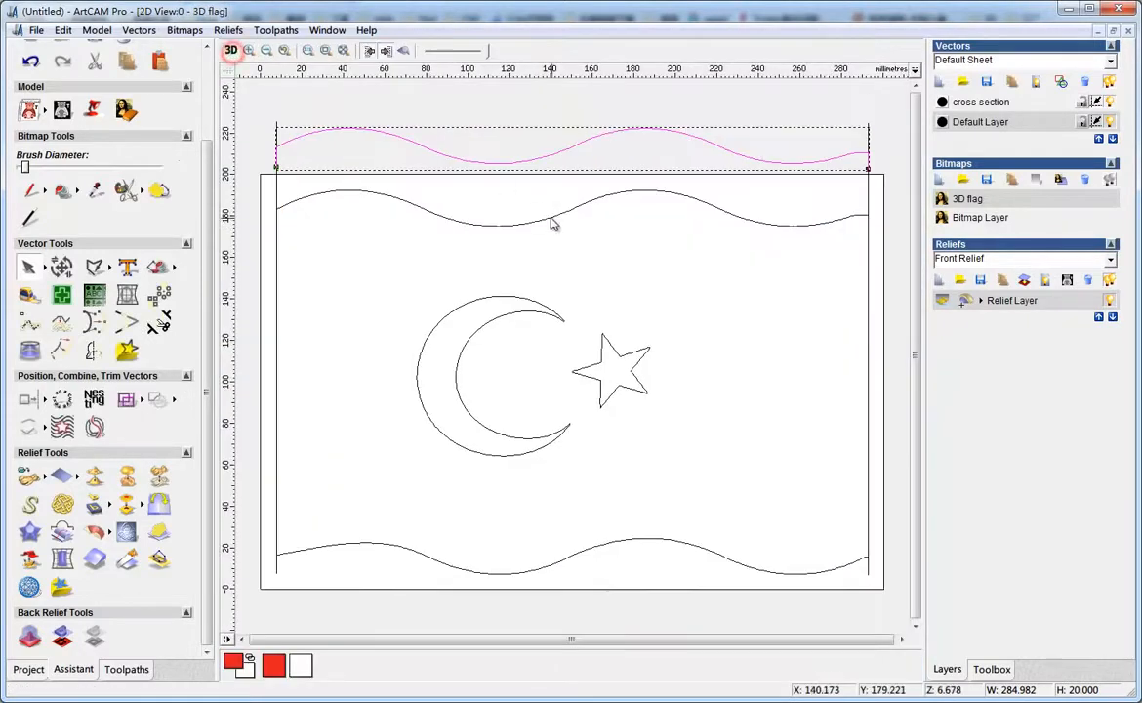
{"action": "left_click", "coordinate": [535, 221]}
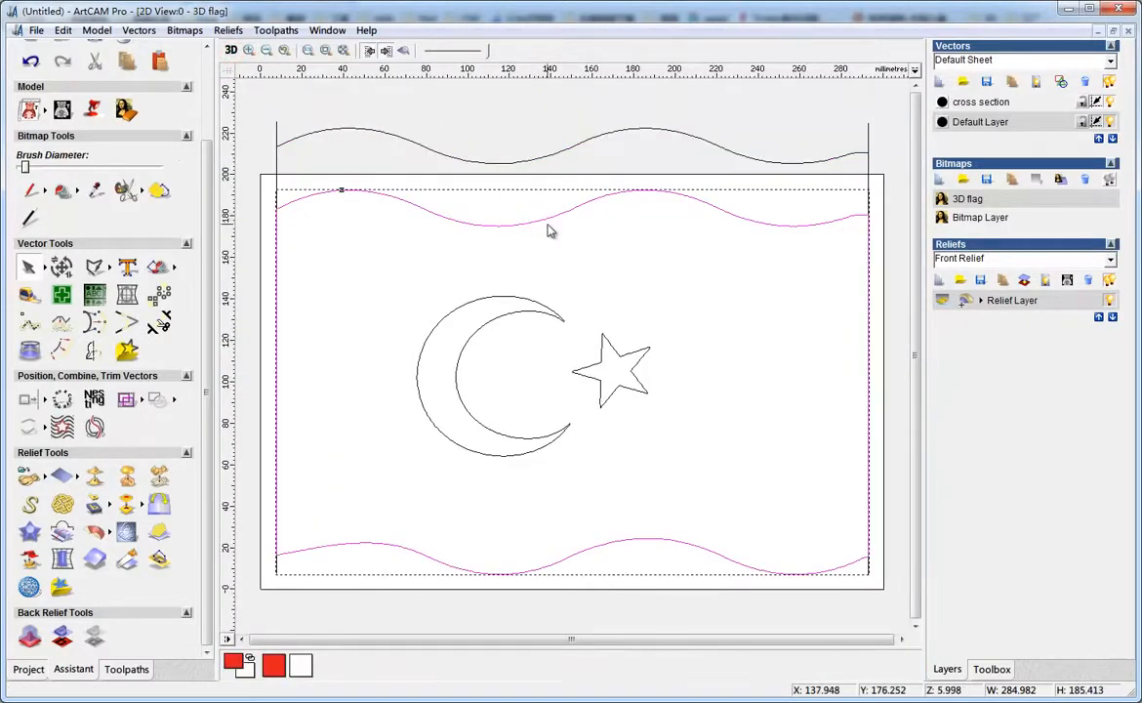
{"action": "double_click", "coordinate": [549, 218]}
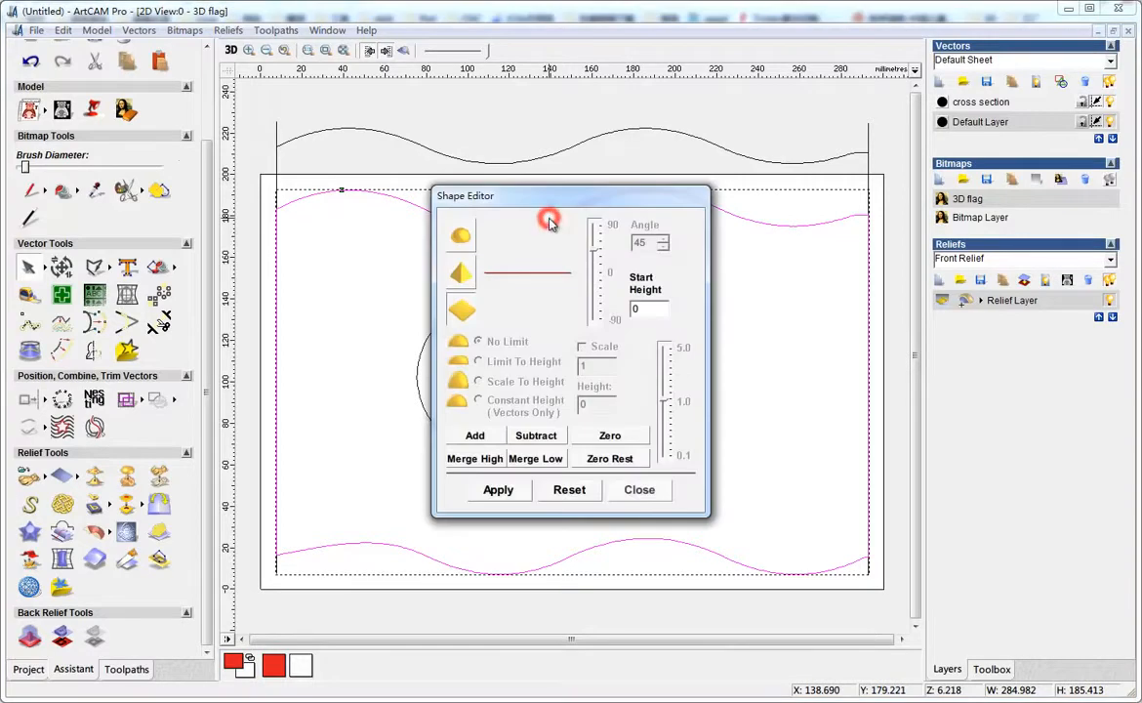
{"action": "left_click_drag", "start_coordinate": [552, 202], "coordinate": [937, 251]}
{"action": "left_click", "coordinate": [230, 50]}
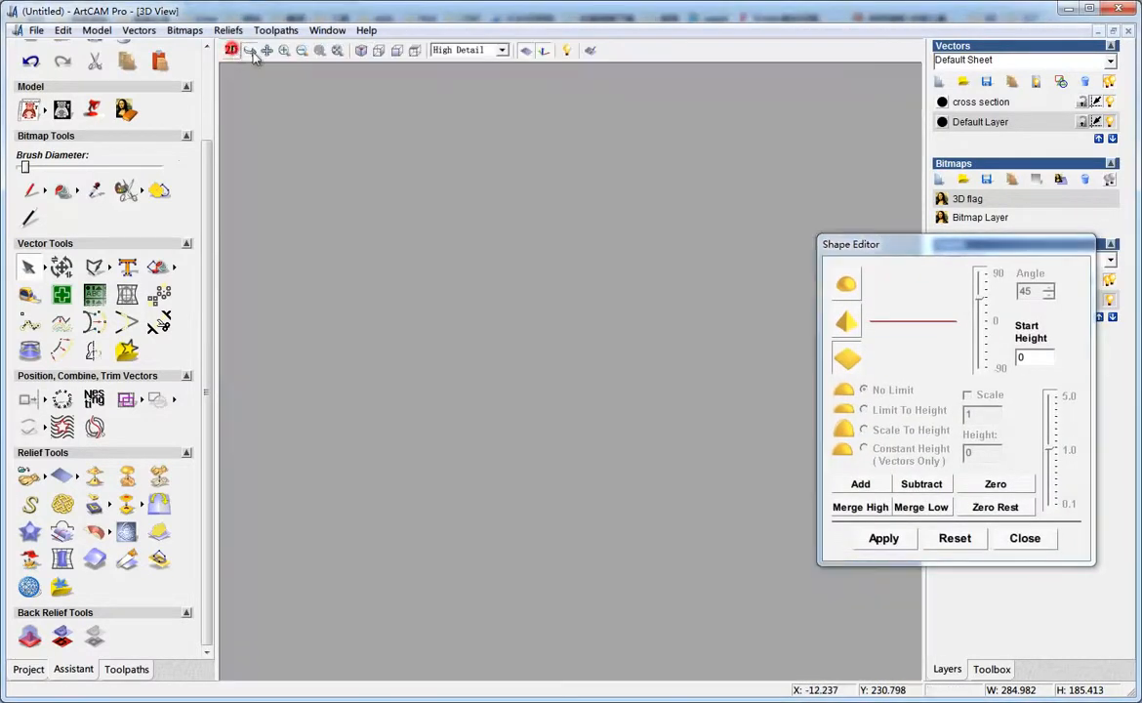
{"action": "left_click", "coordinate": [995, 508]}
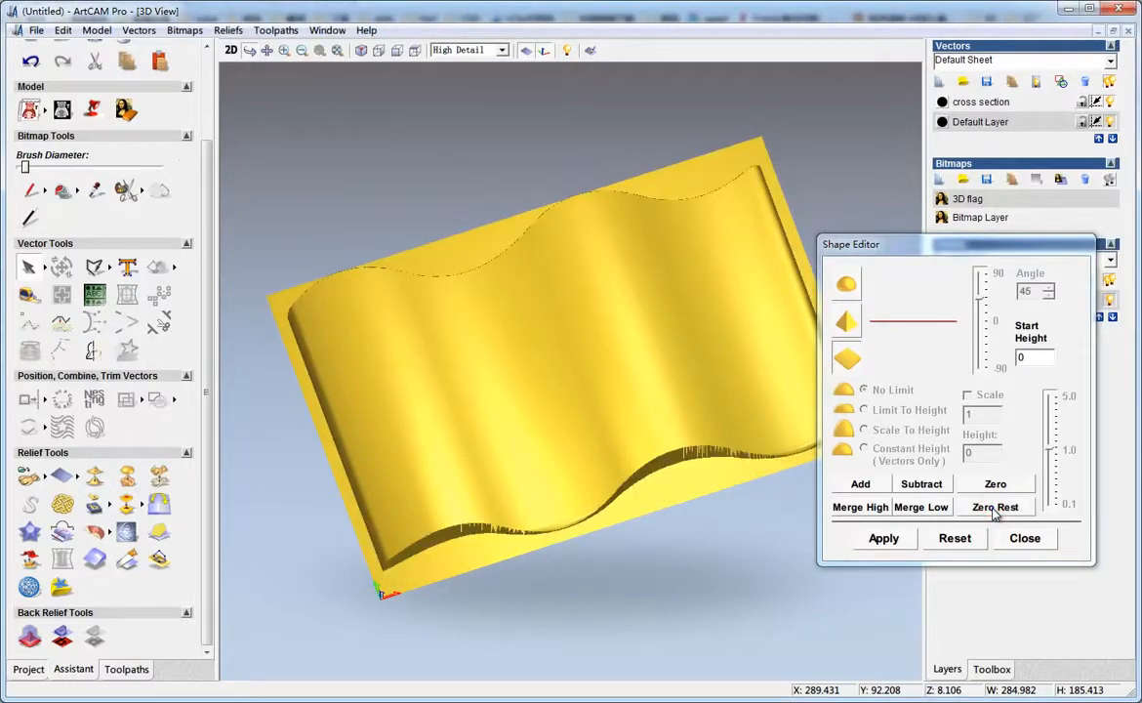
{"action": "left_click", "coordinate": [1025, 538]}
Inspect the trimmed relief in 3D and return to the 2D view
{"action": "left_click_drag", "start_coordinate": [611, 388], "coordinate": [602, 436]}
{"action": "scroll", "coordinate": [602, 437], "scroll_direction": "up", "scroll_amount": 3}
{"action": "left_click_drag", "start_coordinate": [511, 502], "coordinate": [459, 495]}
{"action": "scroll", "coordinate": [459, 494], "scroll_direction": "down", "scroll_amount": 5}
{"action": "left_click_drag", "start_coordinate": [601, 453], "coordinate": [571, 469]}
{"action": "left_click", "coordinate": [232, 50]}
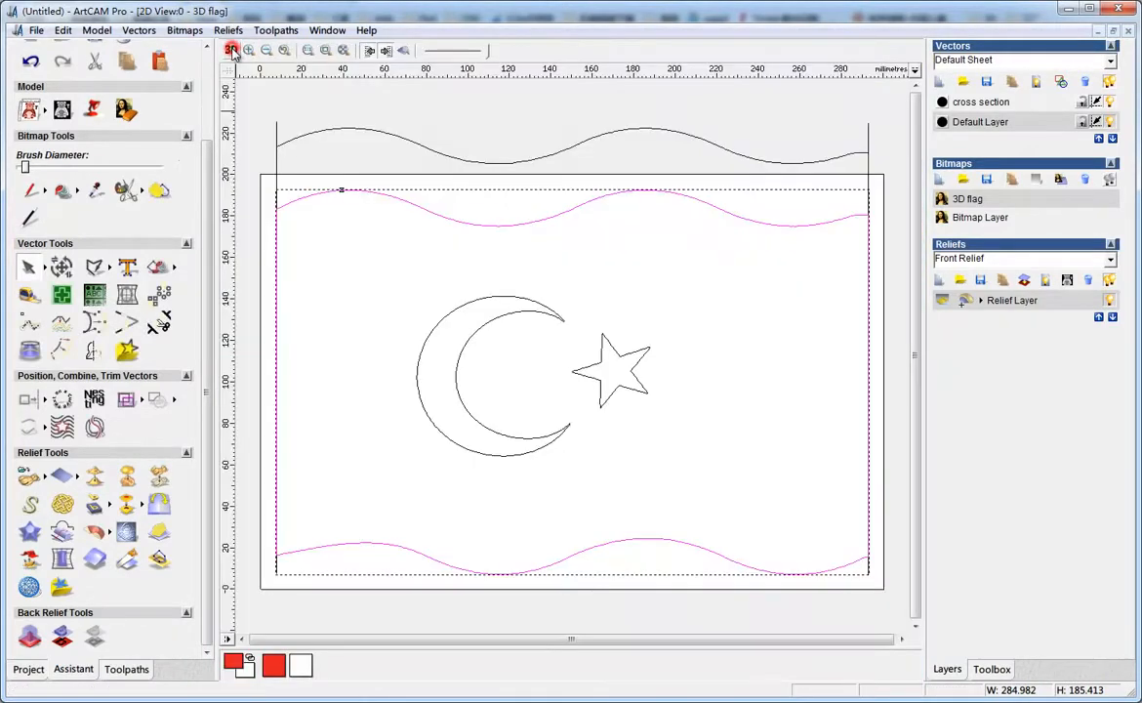
Add a new relief layer above the existing one
{"action": "left_click", "coordinate": [936, 281]}
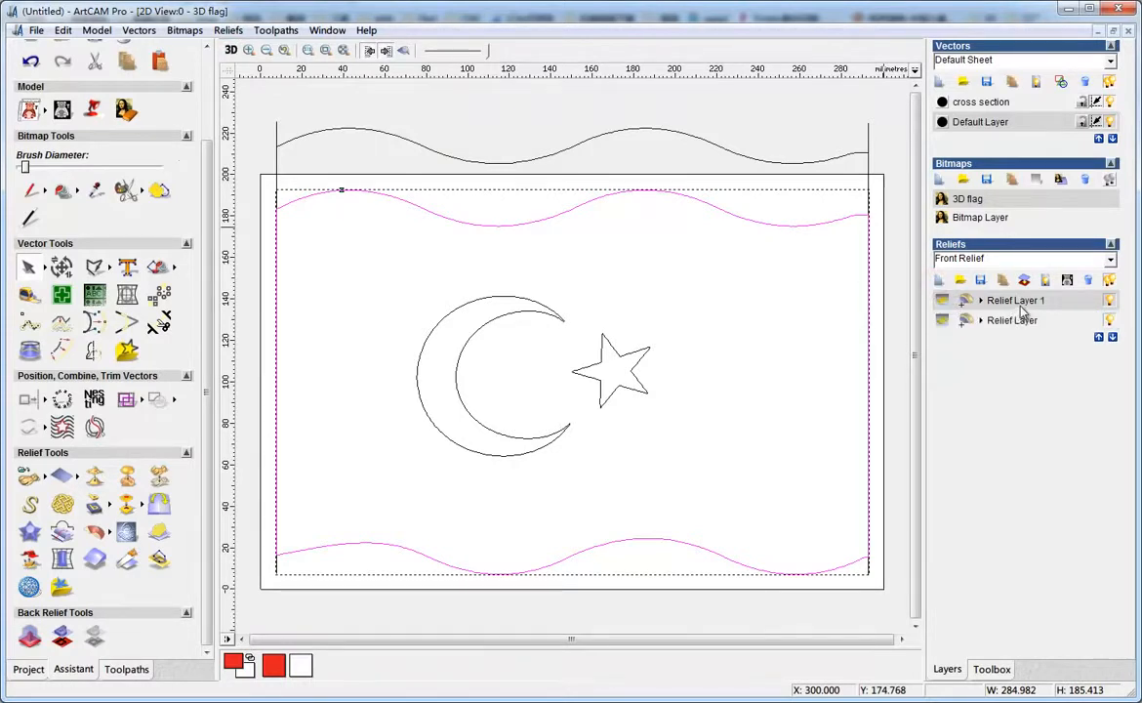
{"action": "double_click", "coordinate": [1020, 303]}
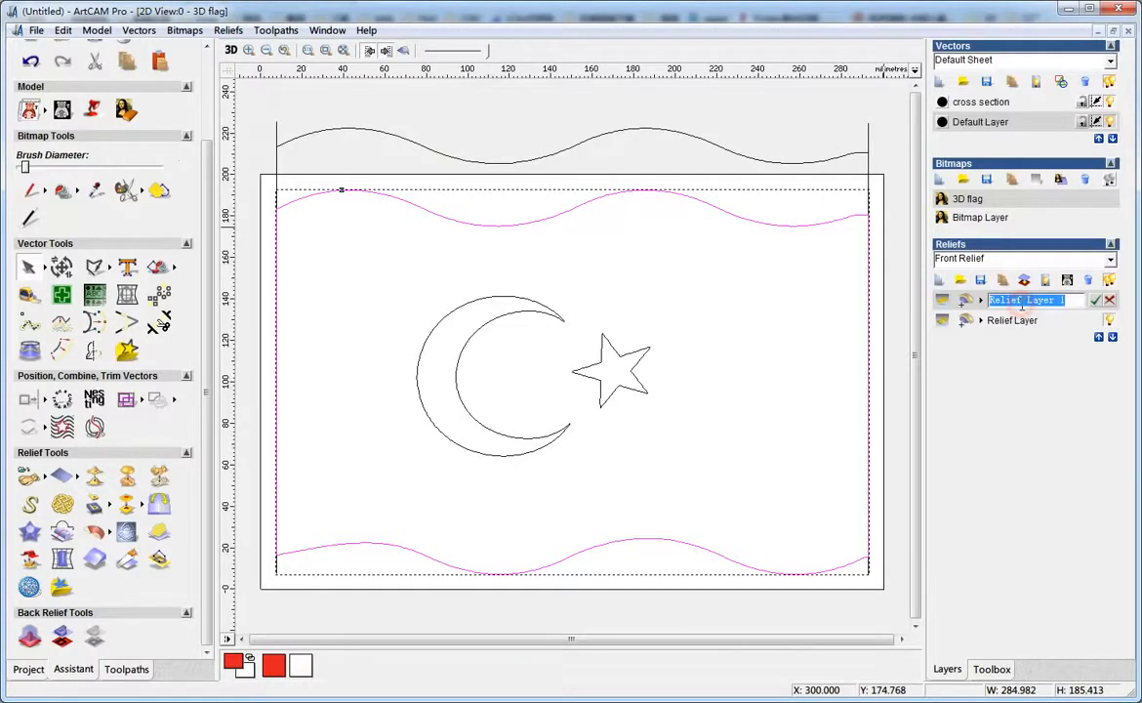
{"action": "left_click", "coordinate": [1021, 322]}
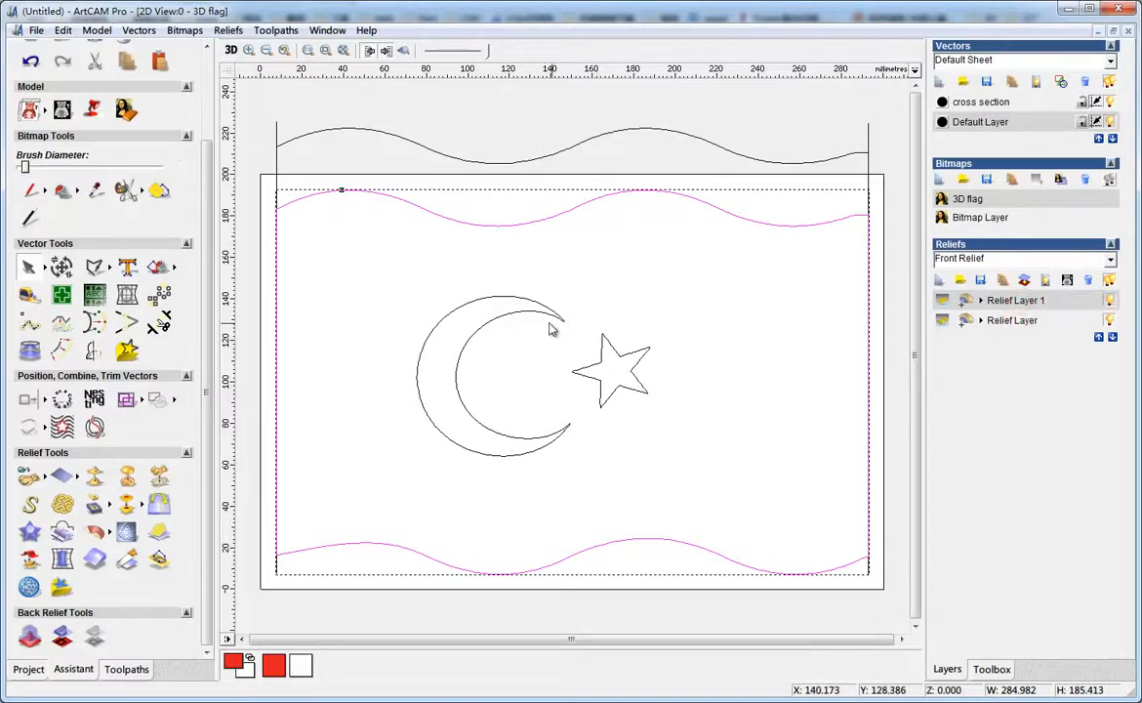
Select the crescent and star outlines and, in Shape Editor, add them as a flat plane with start height 4.0
{"action": "left_click", "coordinate": [229, 52]}
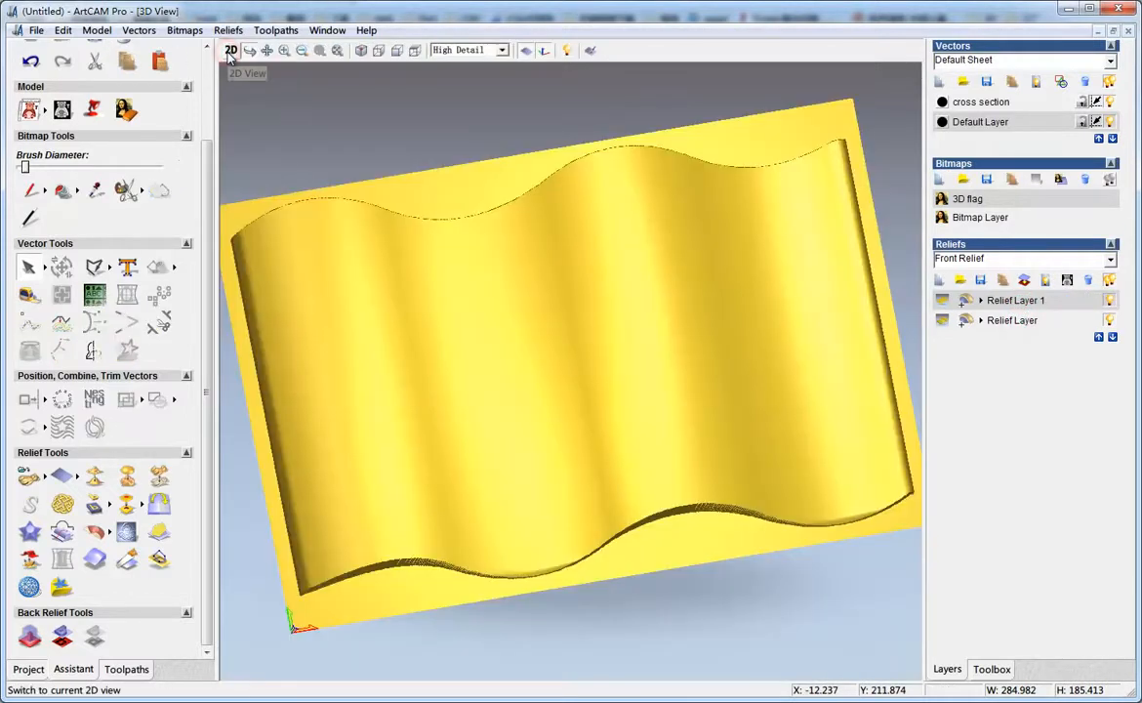
{"action": "left_click", "coordinate": [229, 52]}
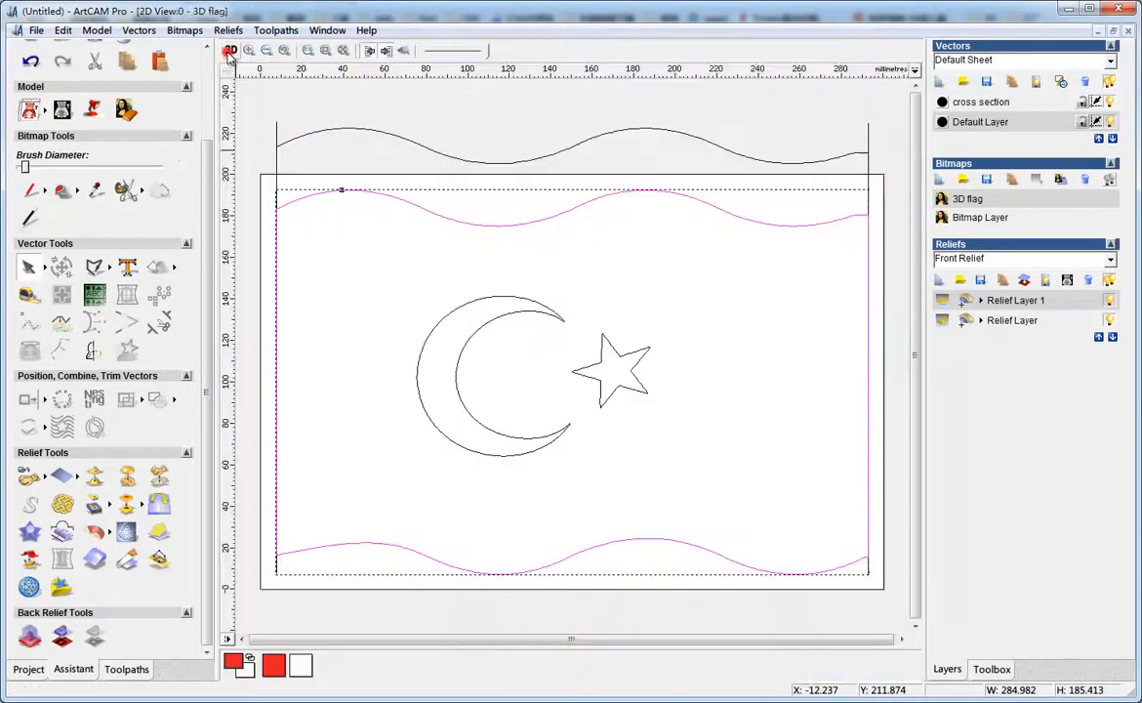
{"action": "left_click_drag", "start_coordinate": [361, 259], "coordinate": [702, 467]}
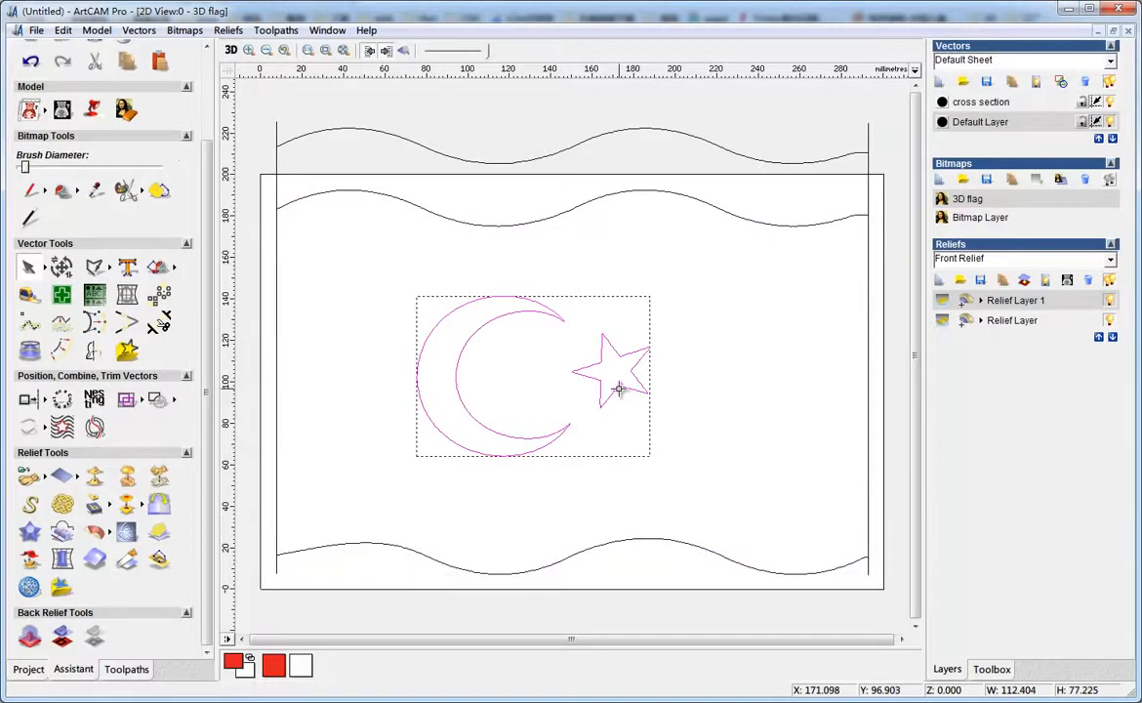
{"action": "double_click", "coordinate": [619, 389]}
{"action": "left_click", "coordinate": [229, 51]}
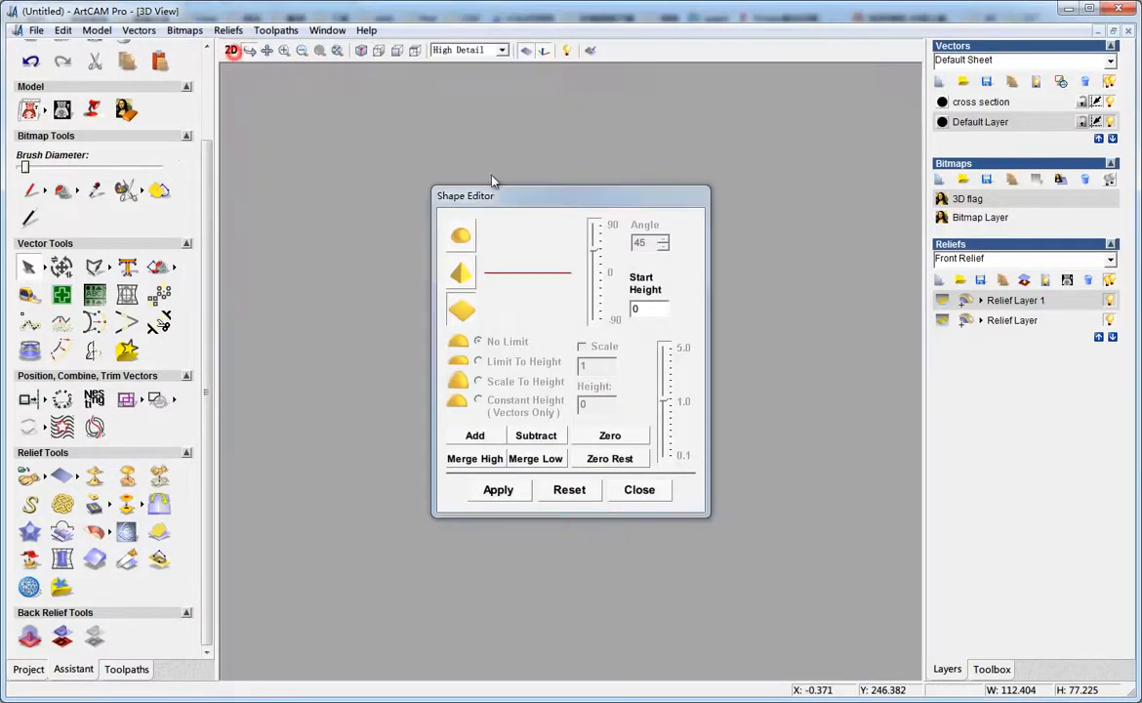
{"action": "left_click_drag", "start_coordinate": [510, 198], "coordinate": [878, 253]}
{"action": "left_click_drag", "start_coordinate": [1027, 356], "coordinate": [915, 340]}
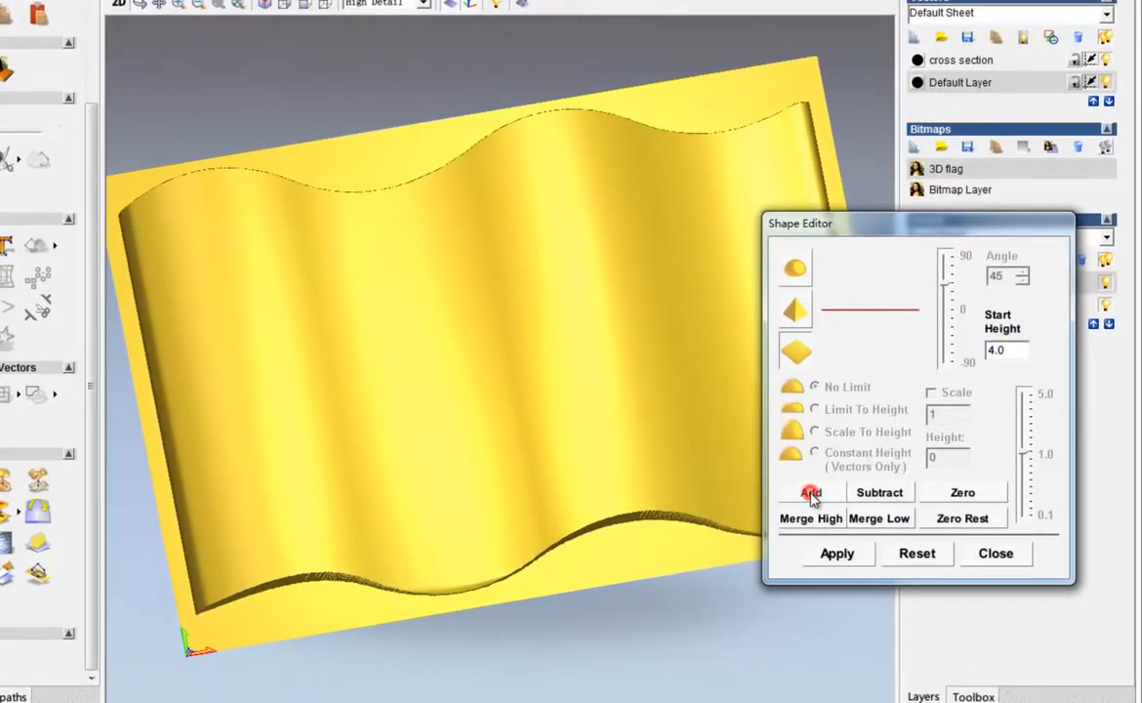
Inspect the raised emblem in 3D and undo the flat addition
{"action": "left_click_drag", "start_coordinate": [428, 476], "coordinate": [489, 339]}
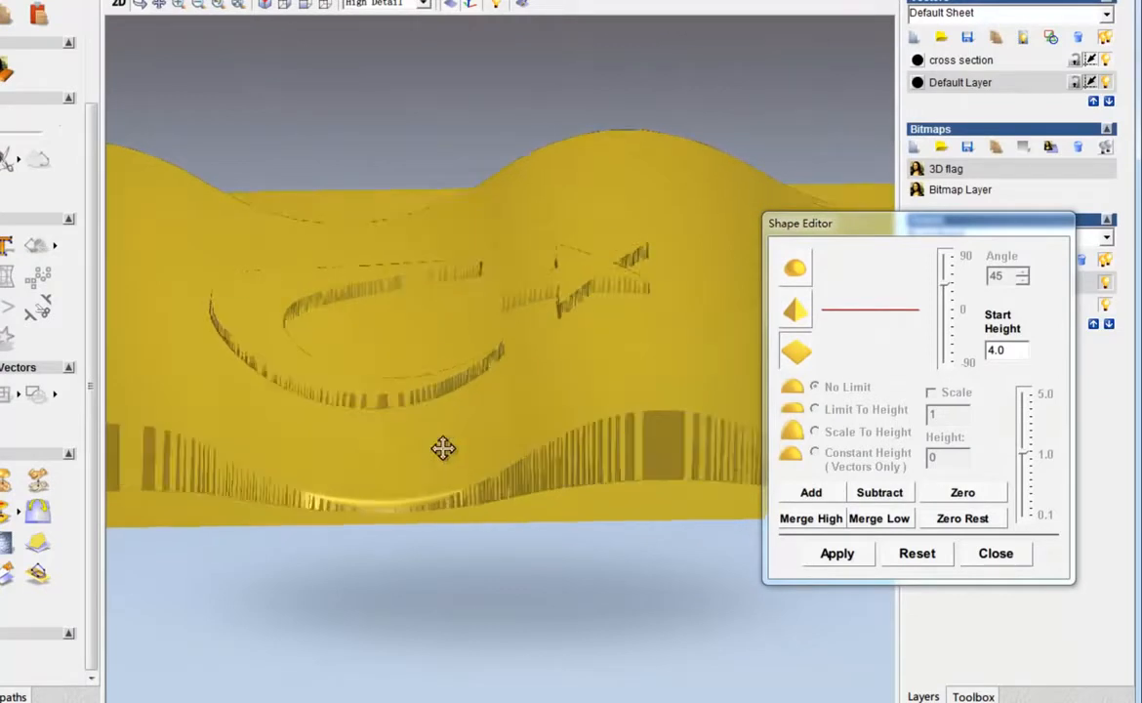
{"action": "left_click_drag", "start_coordinate": [432, 404], "coordinate": [448, 533]}
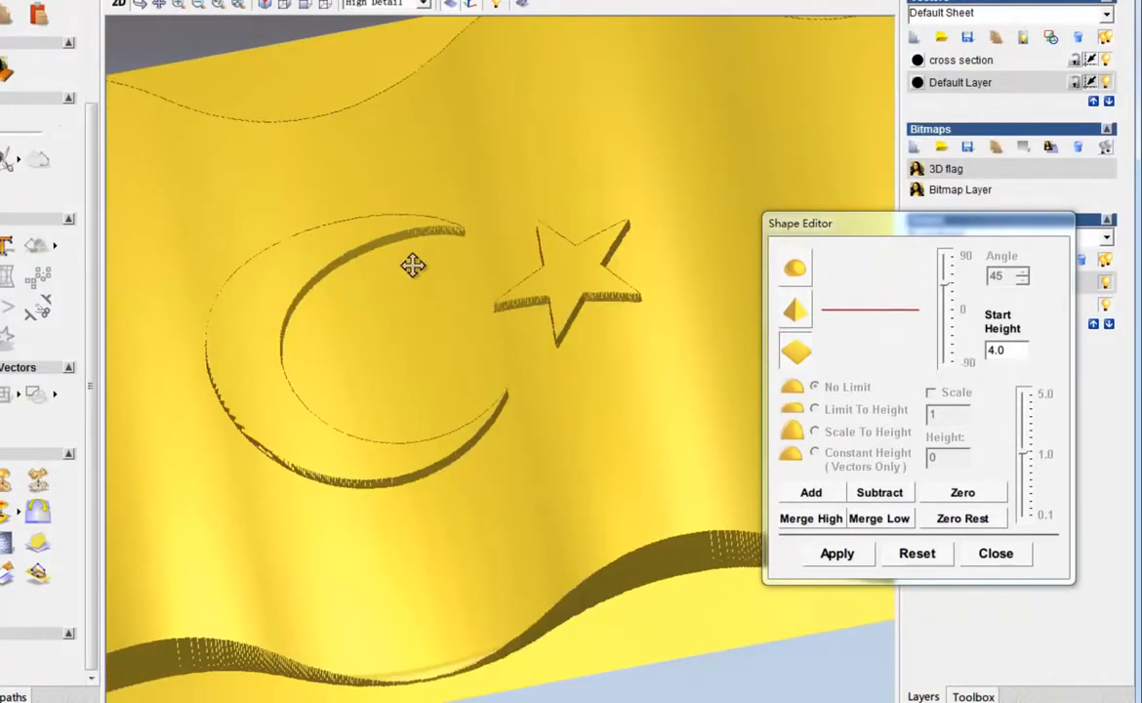
{"action": "left_click_drag", "start_coordinate": [510, 403], "coordinate": [532, 421]}
{"action": "key", "text": "ctrl+z"}
{"action": "key", "text": "ctrl+z"}
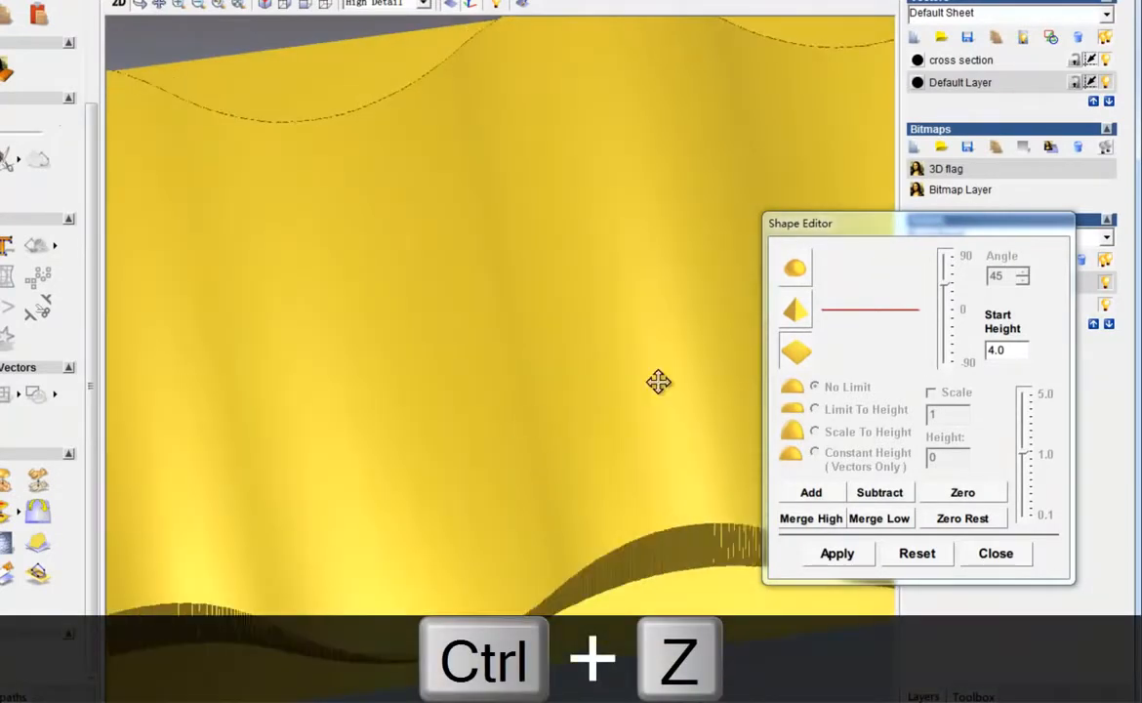
Try adding the crescent and star as a pyramid shape with angle 30 and start height 1.0, then undo it
{"action": "left_click_drag", "start_coordinate": [604, 346], "coordinate": [604, 373]}
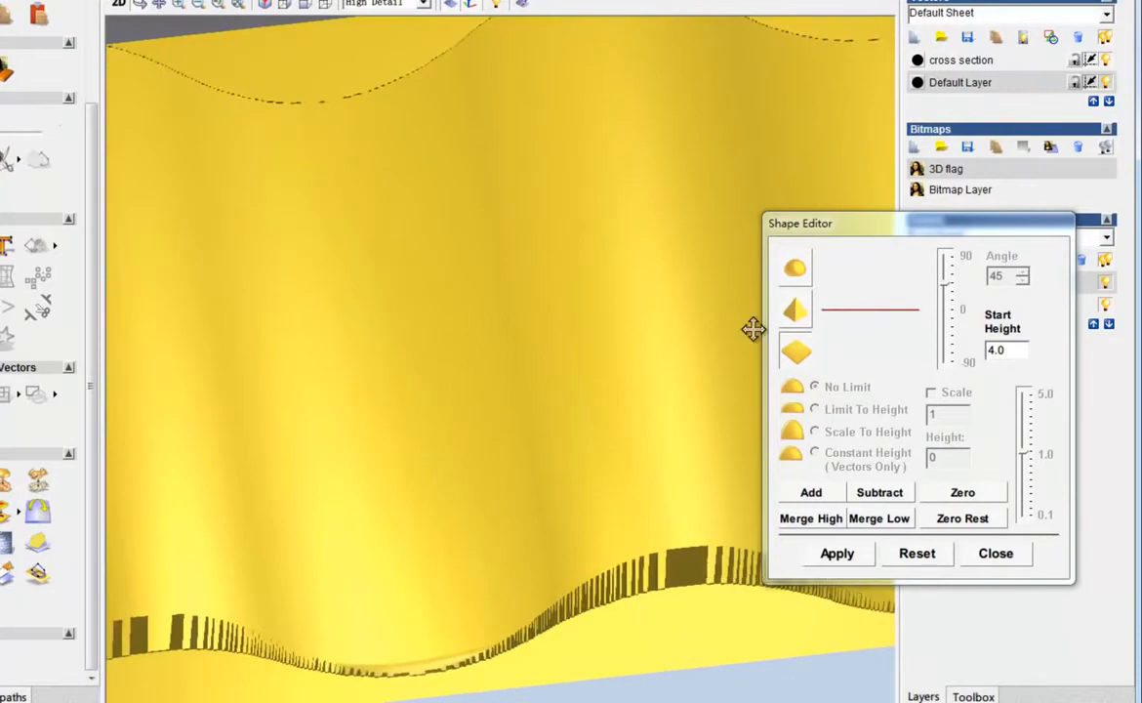
{"action": "left_click", "coordinate": [796, 312]}
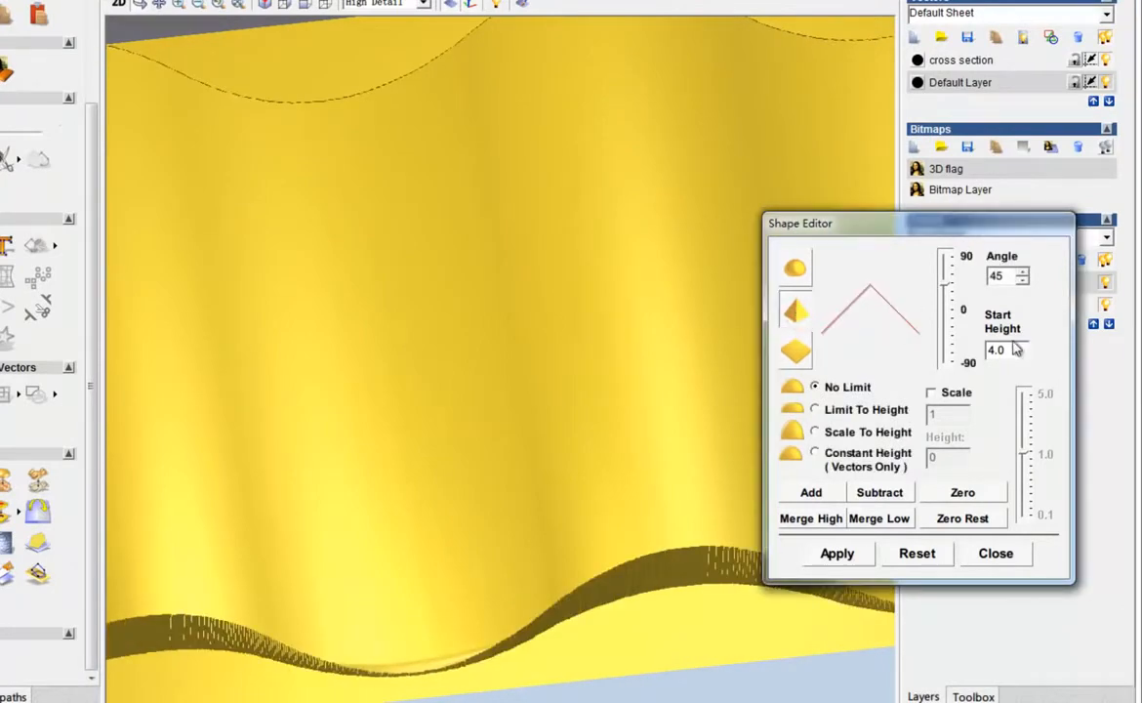
{"action": "left_click_drag", "start_coordinate": [1013, 350], "coordinate": [987, 351]}
{"action": "left_click_drag", "start_coordinate": [950, 275], "coordinate": [920, 254]}
{"action": "left_click", "coordinate": [810, 491]}
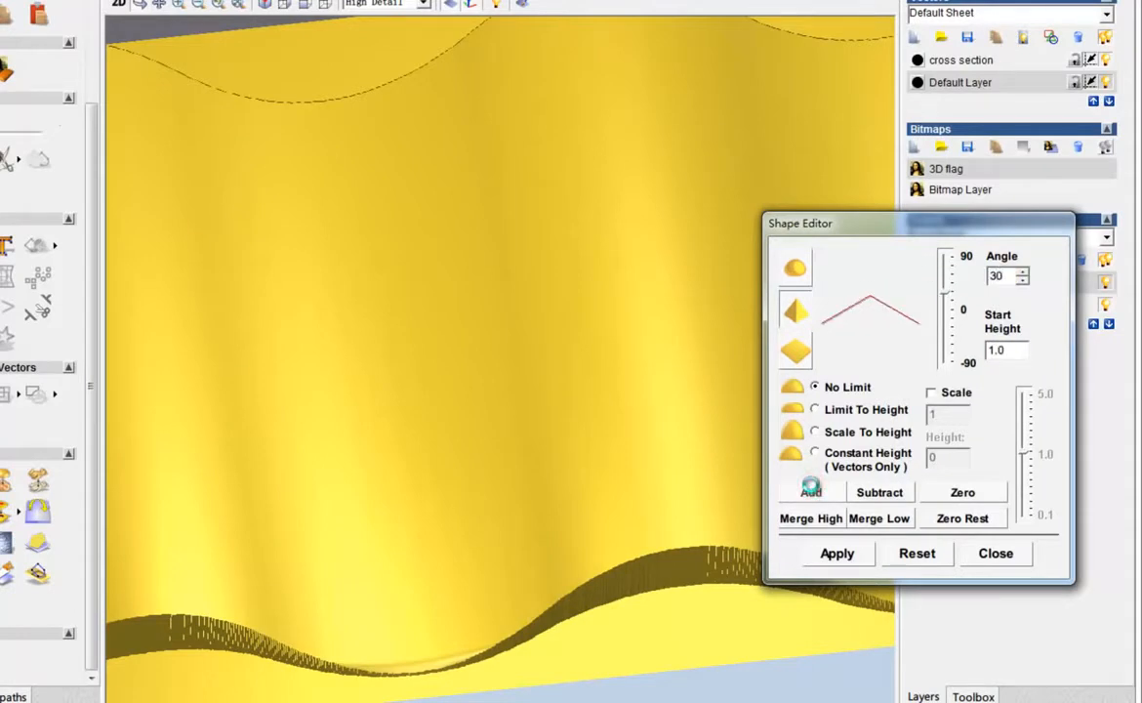
{"action": "left_click_drag", "start_coordinate": [343, 517], "coordinate": [408, 433]}
{"action": "scroll", "coordinate": [419, 412], "scroll_direction": "down", "scroll_amount": 3}
{"action": "scroll", "coordinate": [390, 477], "scroll_direction": "up", "scroll_amount": 3}
{"action": "left_click", "coordinate": [575, 405]}
{"action": "key", "text": "ctrl+z"}
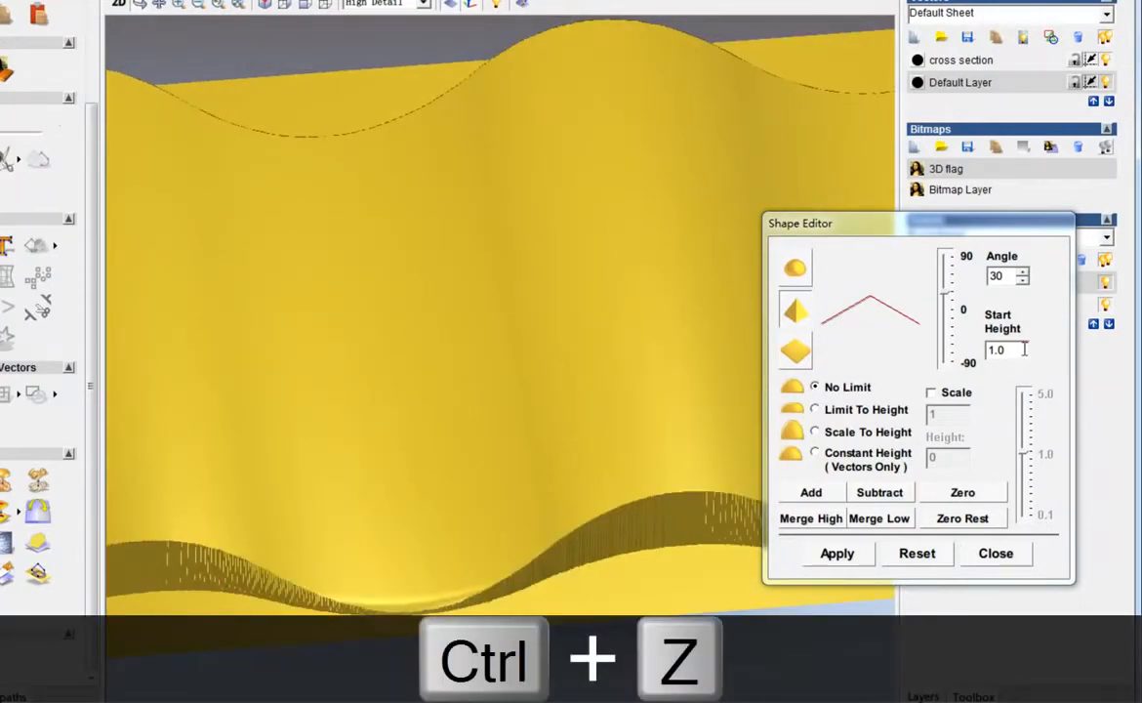
Add the crescent and star as a pyramid shape with start height 2.0 and angle 20, then close Shape Editor
{"action": "double_click", "coordinate": [1020, 349]}
{"action": "type", "text": "2.0"}
{"action": "double_click", "coordinate": [997, 276]}
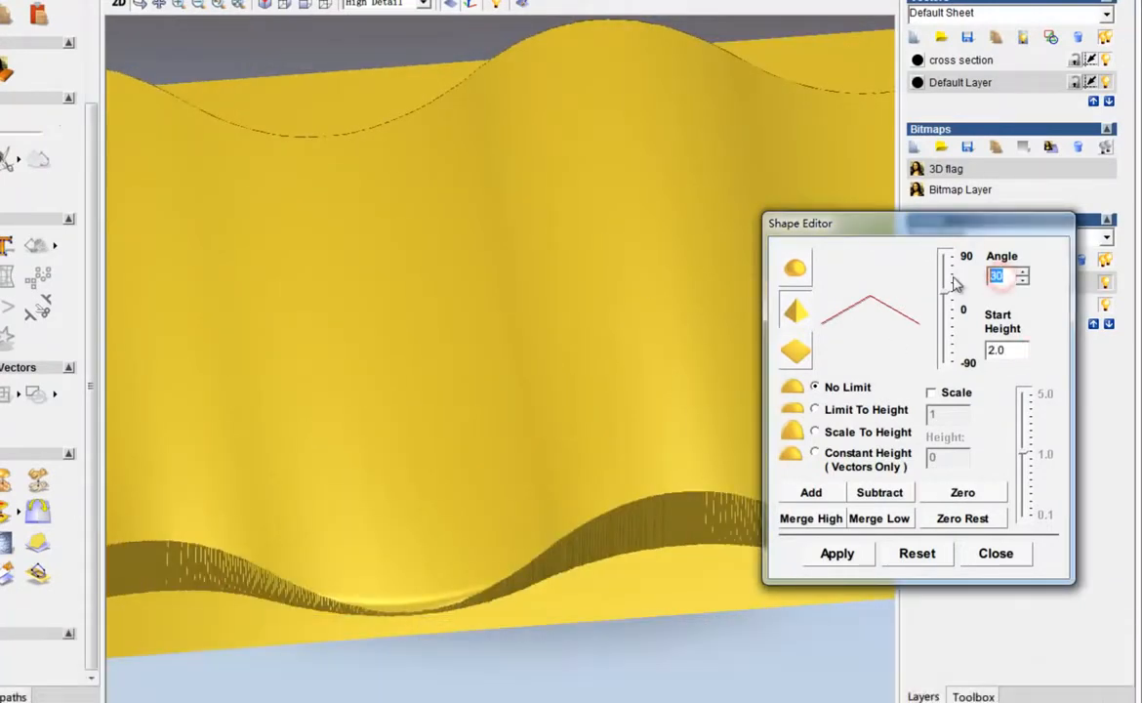
{"action": "left_click", "coordinate": [827, 496]}
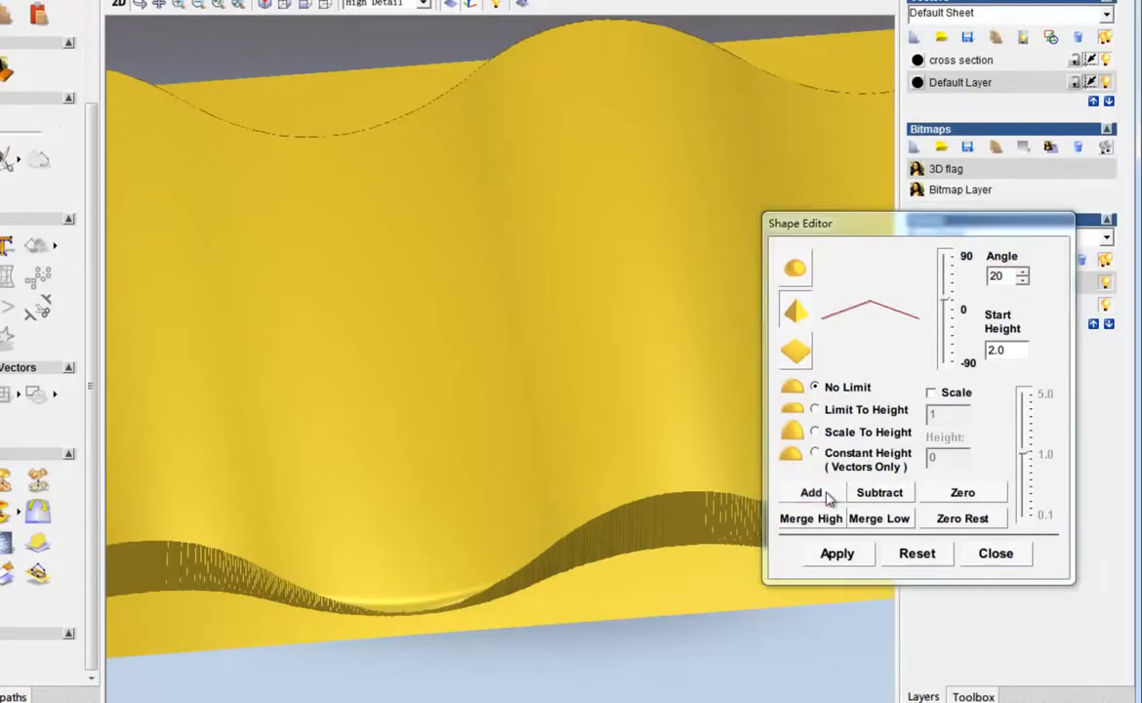
{"action": "left_click_drag", "start_coordinate": [342, 395], "coordinate": [395, 446]}
{"action": "left_click", "coordinate": [994, 560]}
Merge the visible relief layers and hide Relief Layer 1 and Relief Layer
{"action": "left_click_drag", "start_coordinate": [166, 530], "coordinate": [330, 533]}
{"action": "scroll", "coordinate": [333, 533], "scroll_direction": "down", "scroll_amount": 5}
{"action": "left_click_drag", "start_coordinate": [426, 490], "coordinate": [513, 352]}
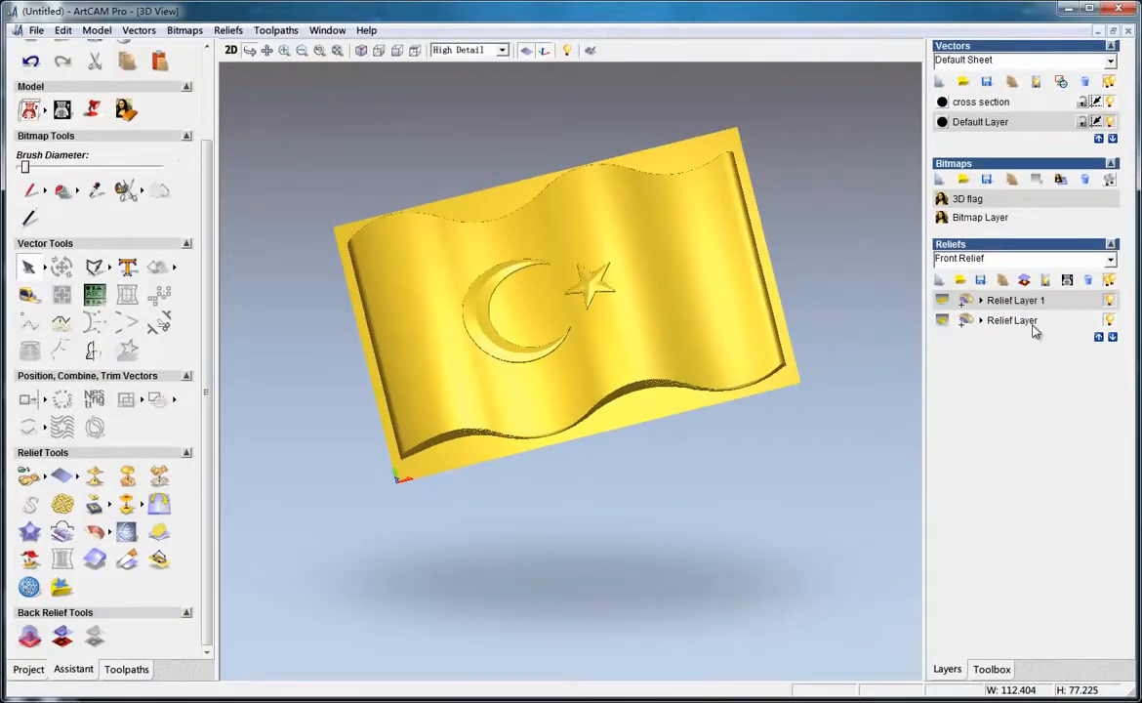
{"action": "mouse_move", "coordinate": [447, 348]}
{"action": "left_mouse_down"}
{"action": "mouse_move", "coordinate": [599, 377]}
{"action": "mouse_move", "coordinate": [568, 246]}
{"action": "mouse_move", "coordinate": [451, 273]}
{"action": "mouse_move", "coordinate": [449, 334]}
{"action": "left_mouse_up"}
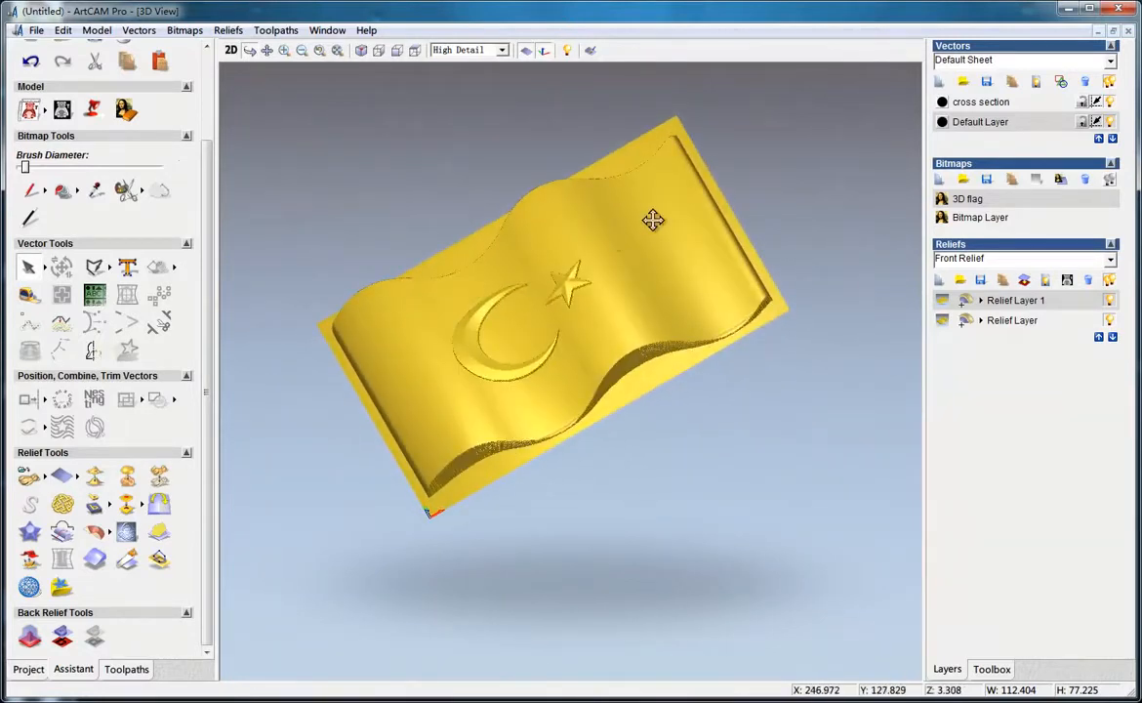
{"action": "left_click_drag", "start_coordinate": [653, 220], "coordinate": [685, 317]}
{"action": "left_click_drag", "start_coordinate": [313, 406], "coordinate": [423, 464]}
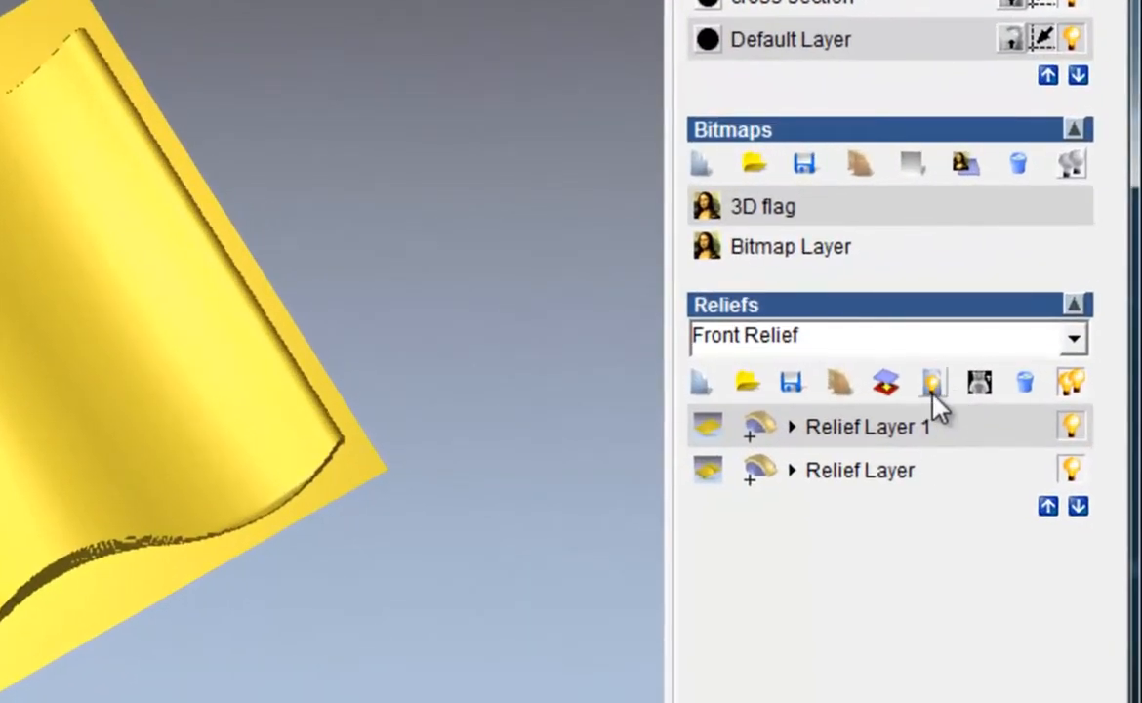
{"action": "left_click", "coordinate": [933, 395]}
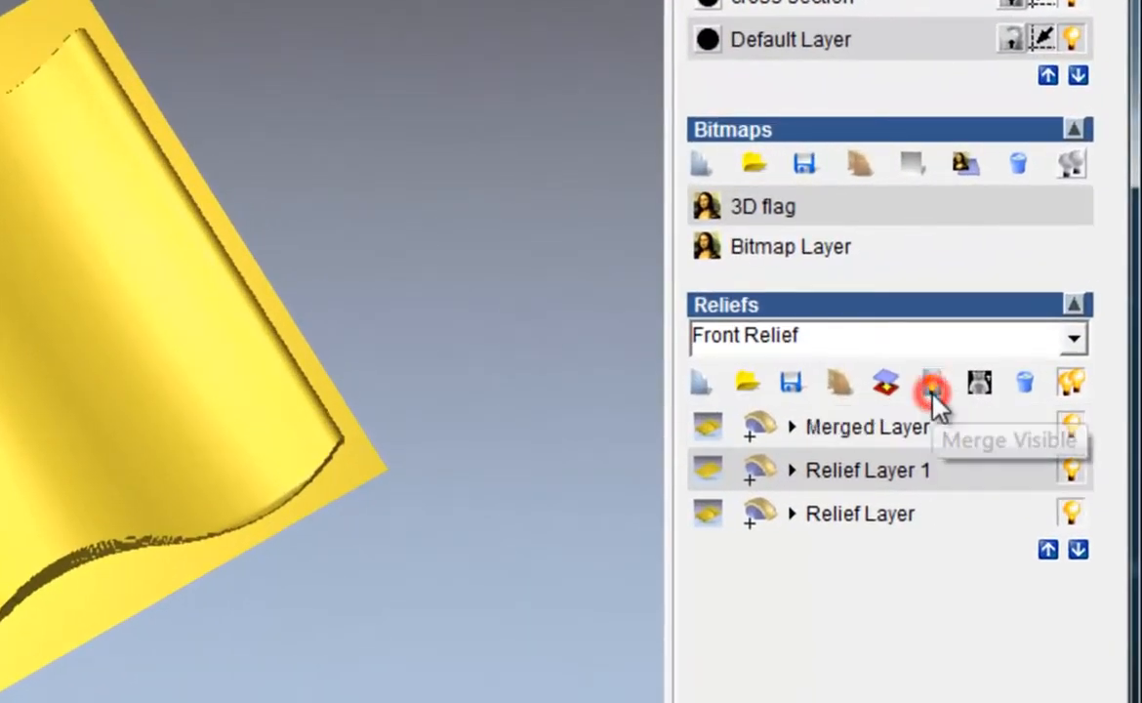
{"action": "left_click", "coordinate": [1075, 471]}
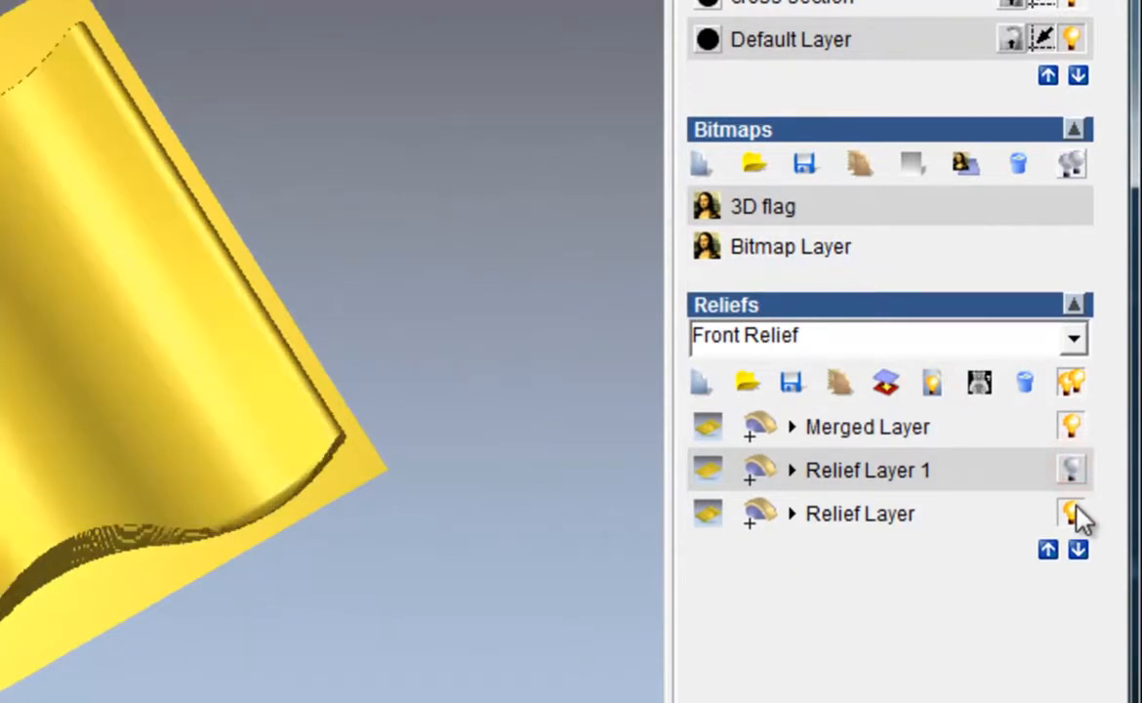
{"action": "left_click", "coordinate": [1075, 514]}
Save the merged relief layer as a Windows Bitmap named flag 1 on the desktop
{"action": "left_click", "coordinate": [920, 431]}
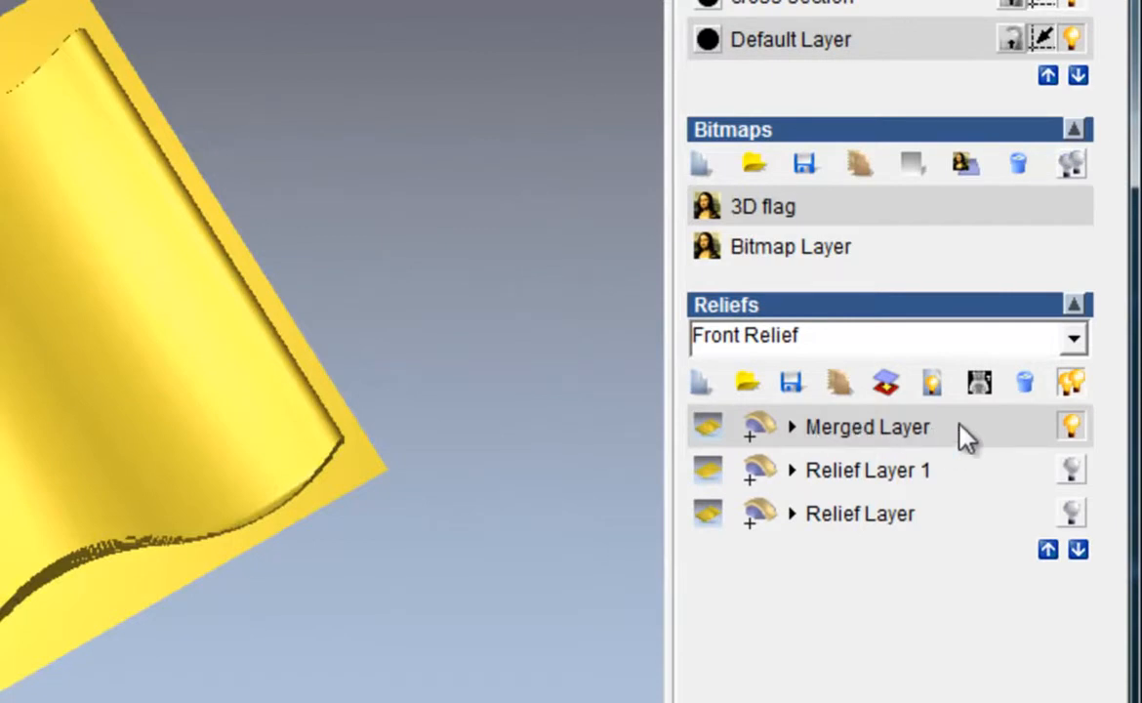
{"action": "left_click", "coordinate": [867, 430]}
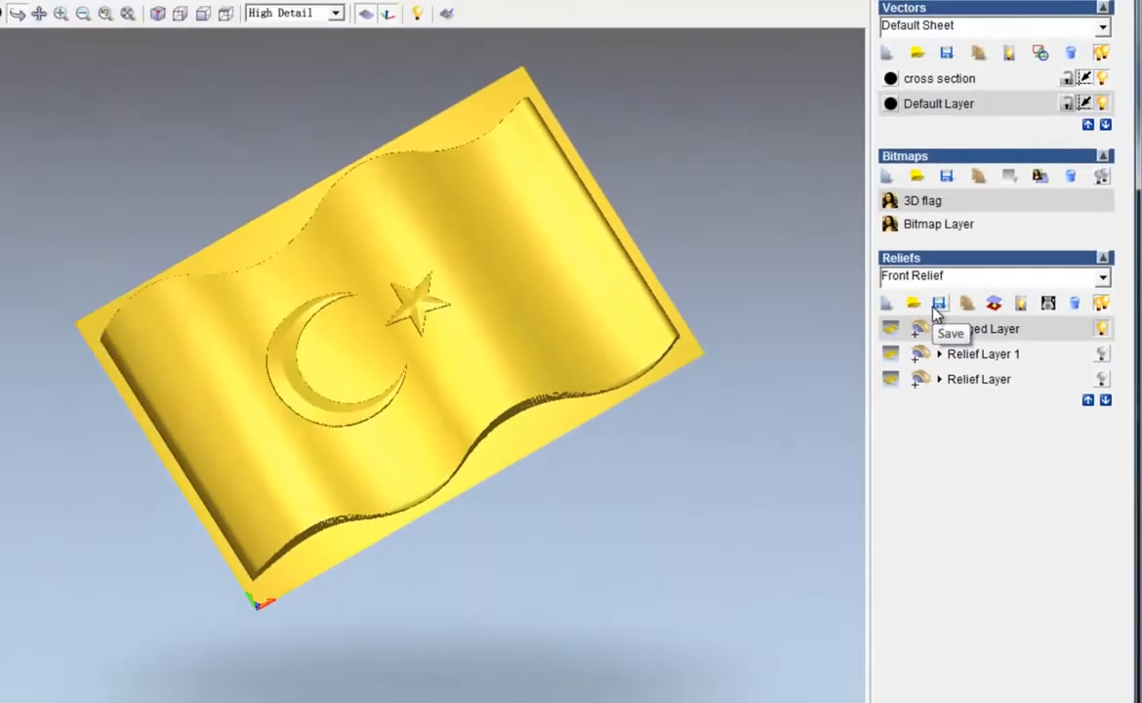
{"action": "left_click", "coordinate": [805, 375]}
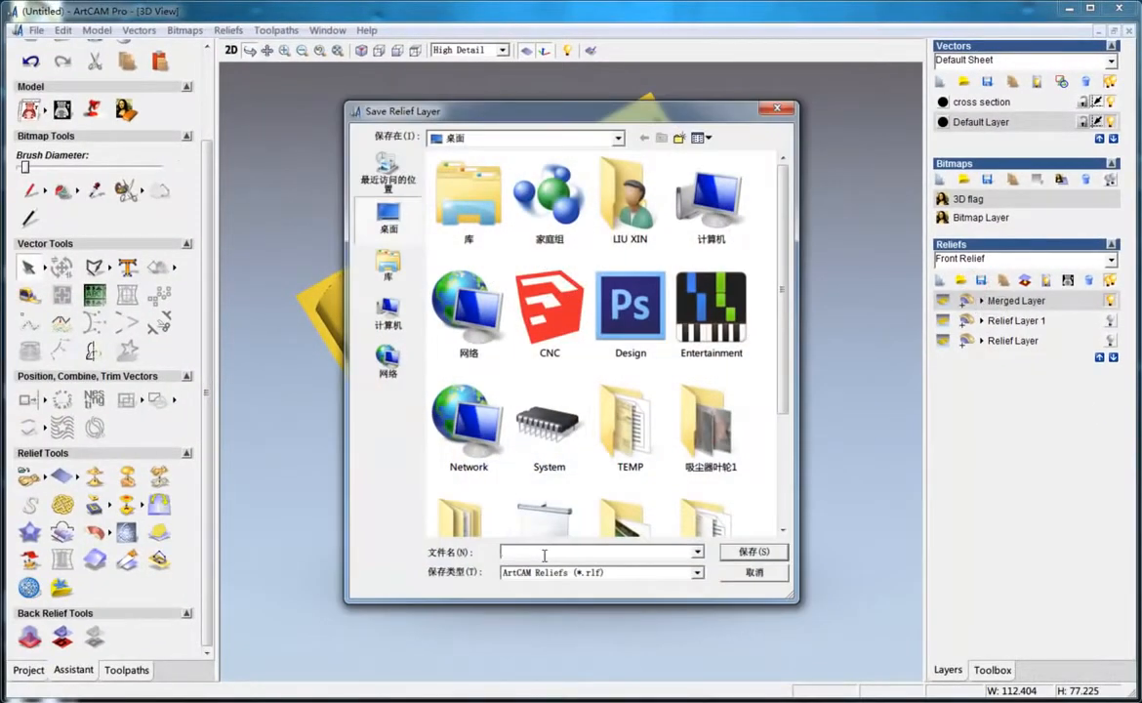
{"action": "type", "text": "flag 1"}
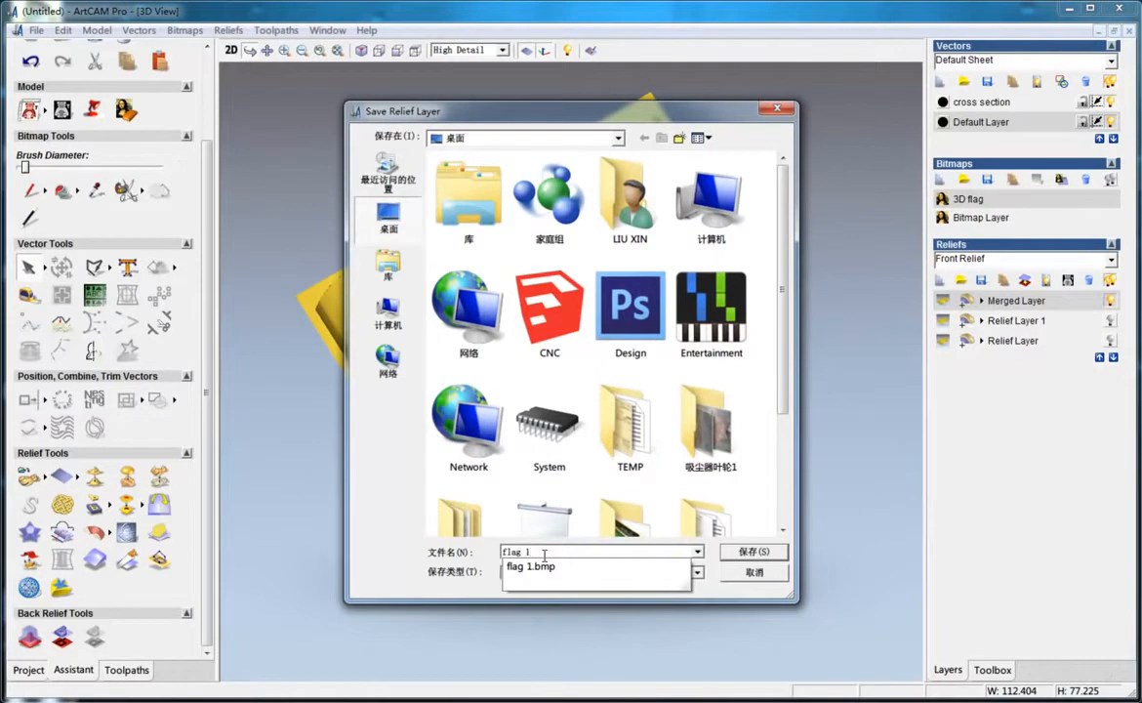
{"action": "left_click", "coordinate": [567, 567]}
{"action": "left_click", "coordinate": [696, 572]}
{"action": "left_click", "coordinate": [632, 607]}
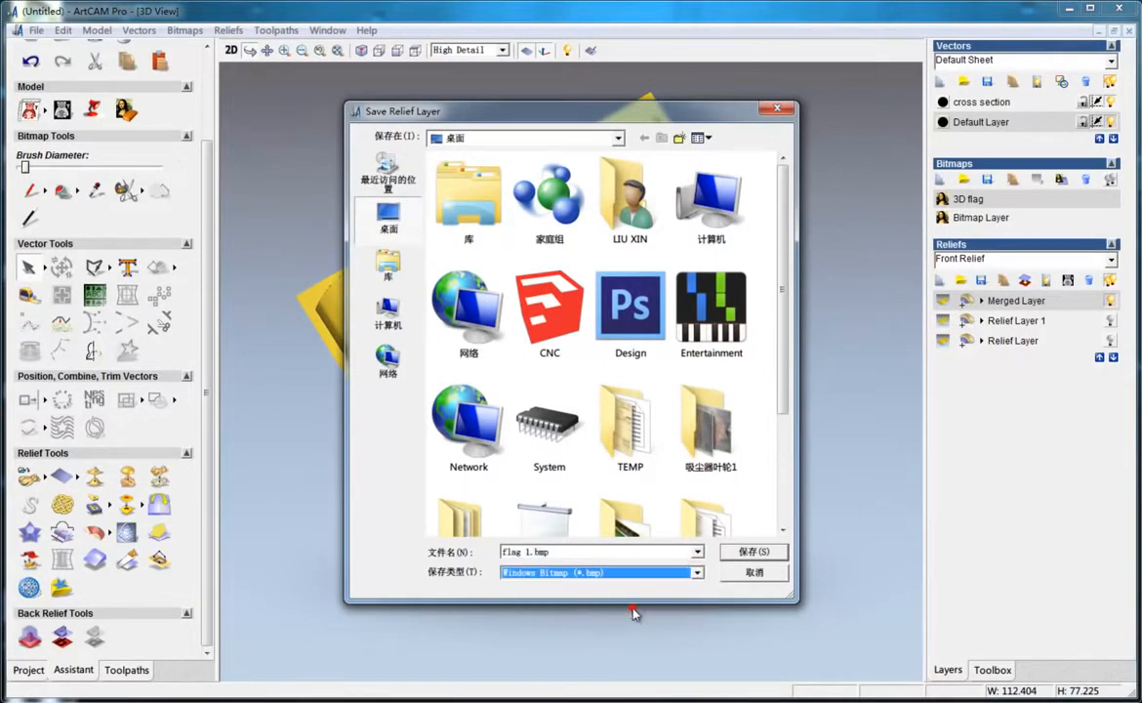
{"action": "double_click", "coordinate": [609, 553]}
{"action": "type", "text": "1"}
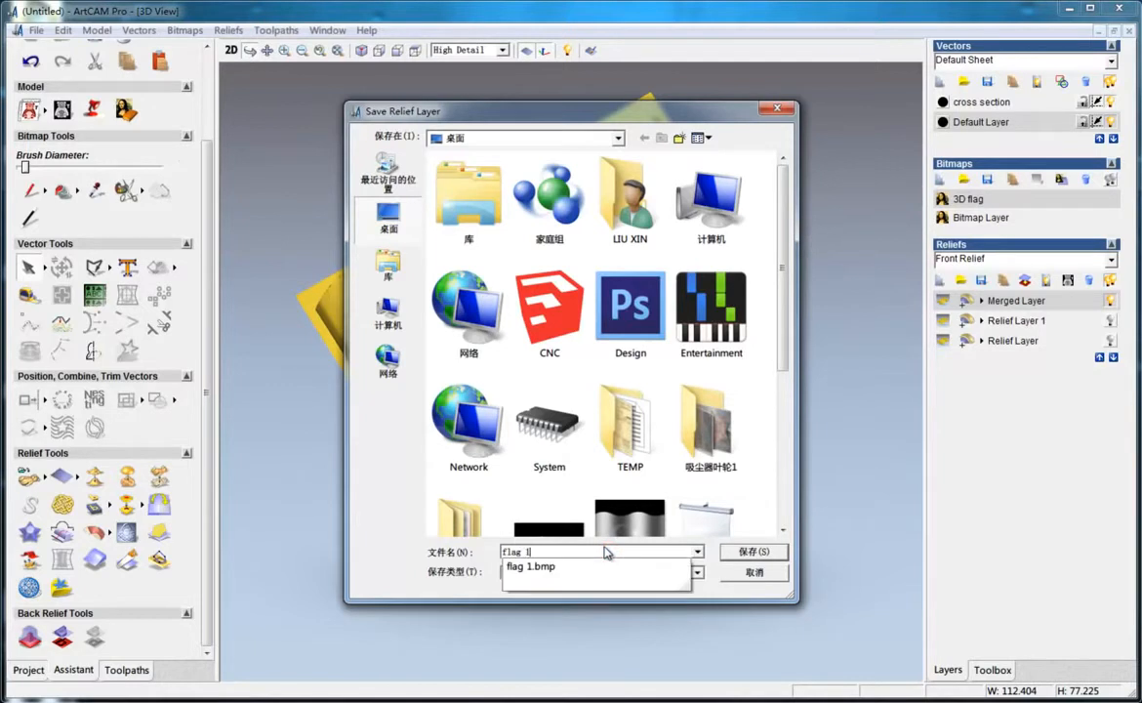
{"action": "left_click", "coordinate": [756, 553]}
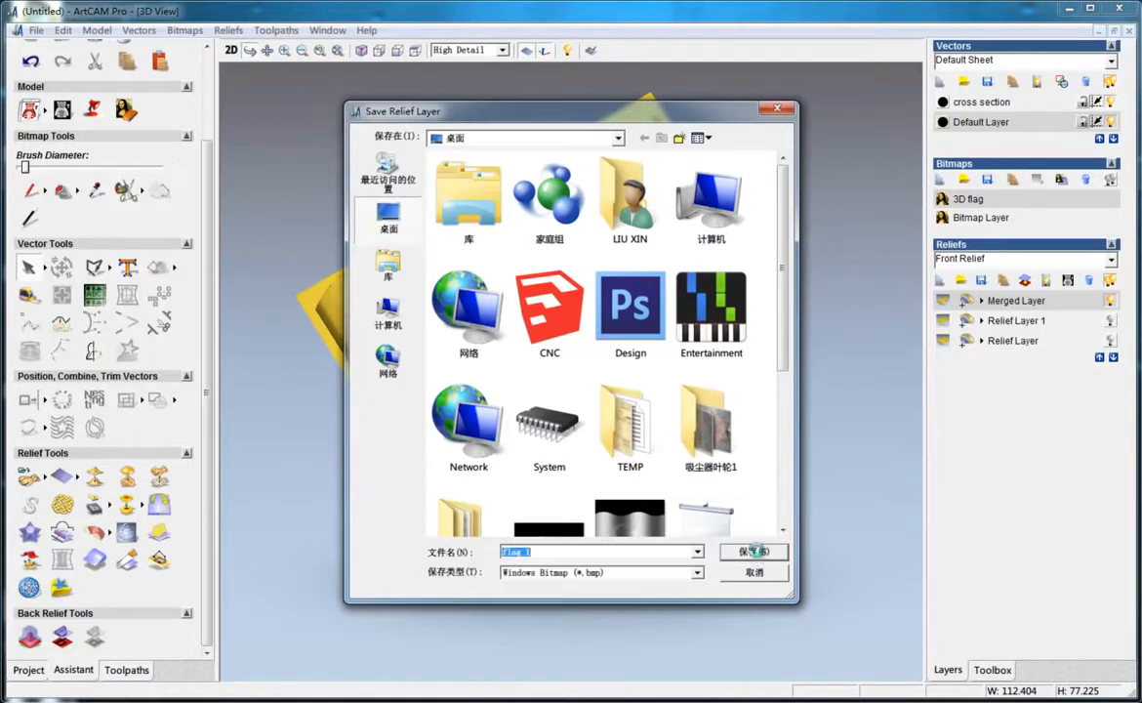
Open flag 1.bmp from the desktop in the image viewer, examine the greyscale image, and close the viewer
{"action": "left_click", "coordinate": [672, 394]}
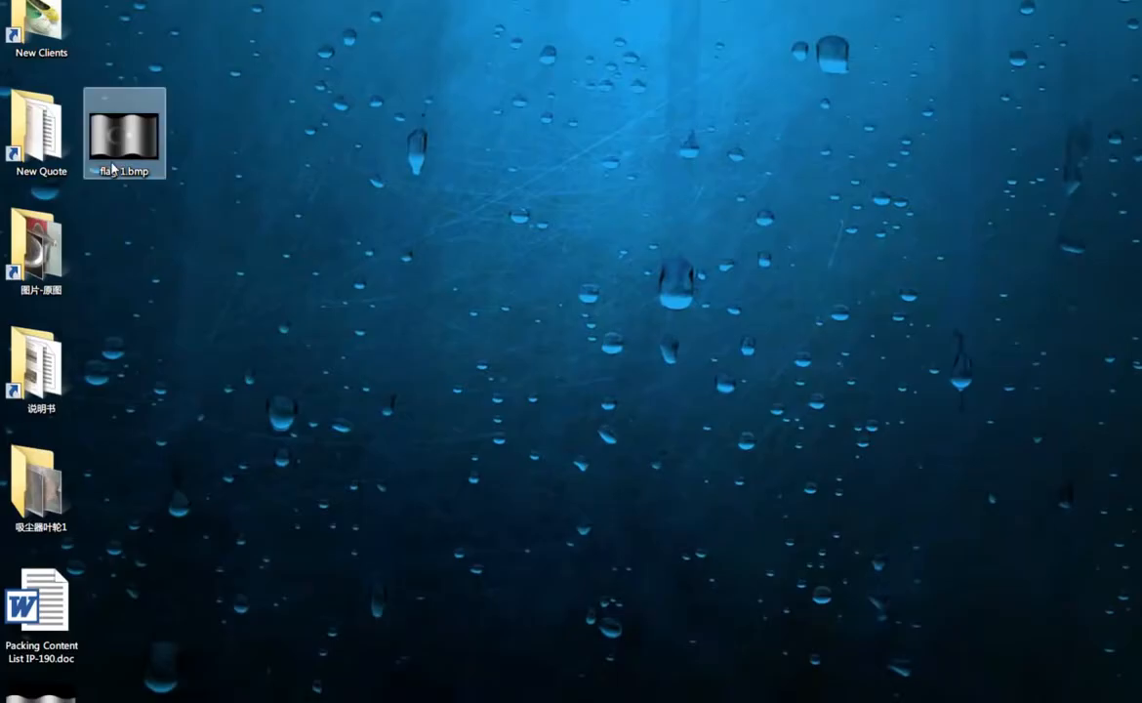
{"action": "left_click", "coordinate": [112, 168]}
{"action": "double_click", "coordinate": [112, 167]}
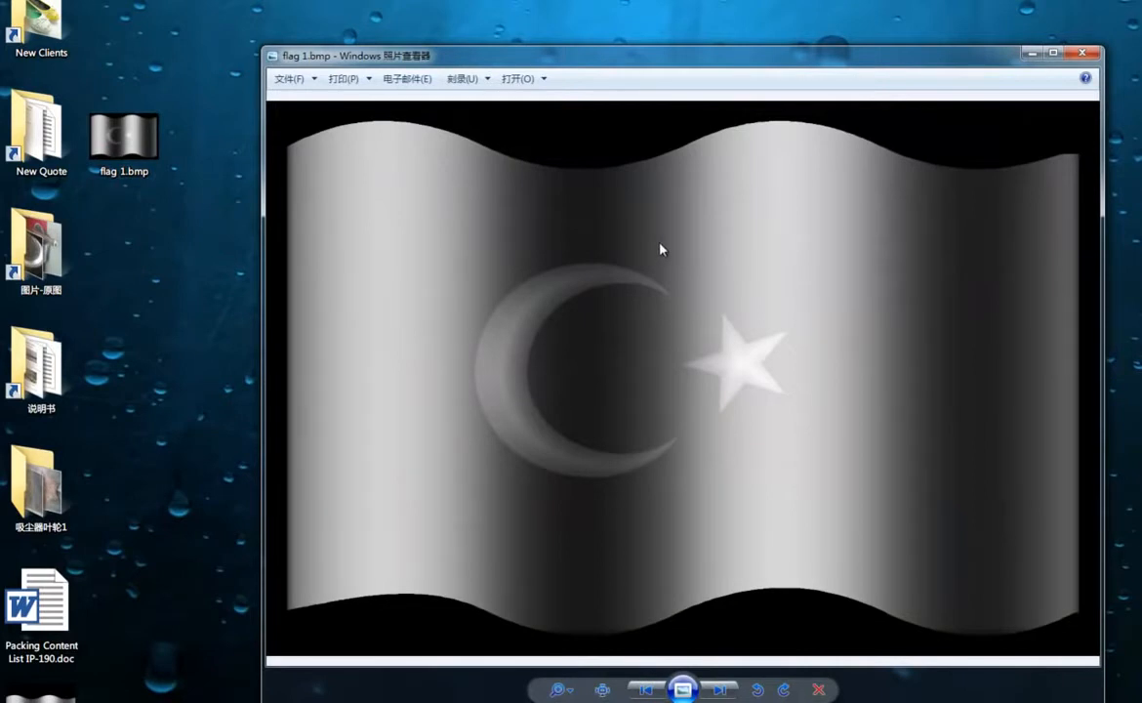
{"action": "scroll", "coordinate": [640, 441], "scroll_direction": "up", "scroll_amount": 6}
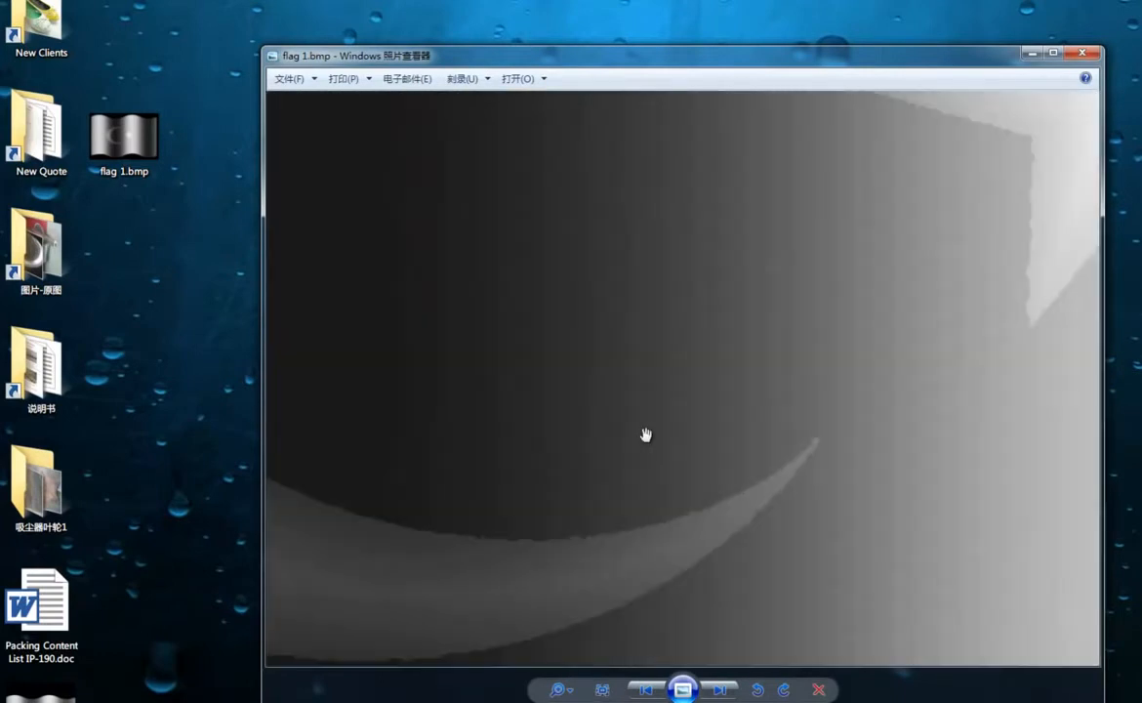
{"action": "scroll", "coordinate": [645, 434], "scroll_direction": "down", "scroll_amount": 6}
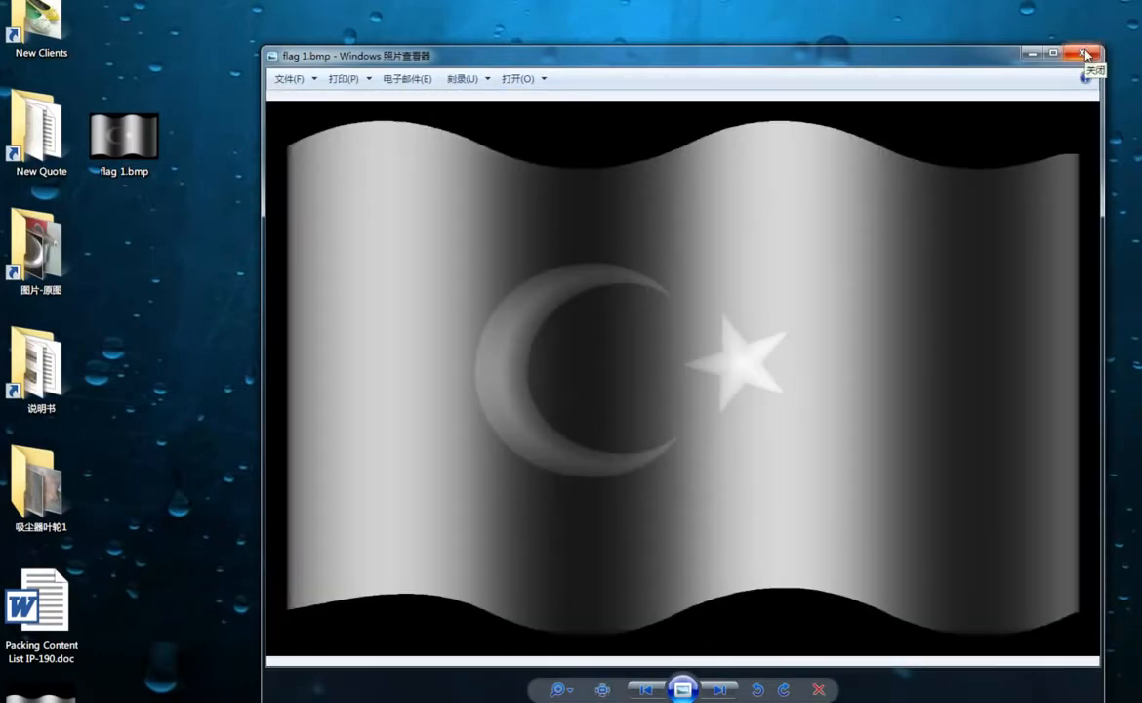
{"action": "left_click", "coordinate": [1083, 53]}
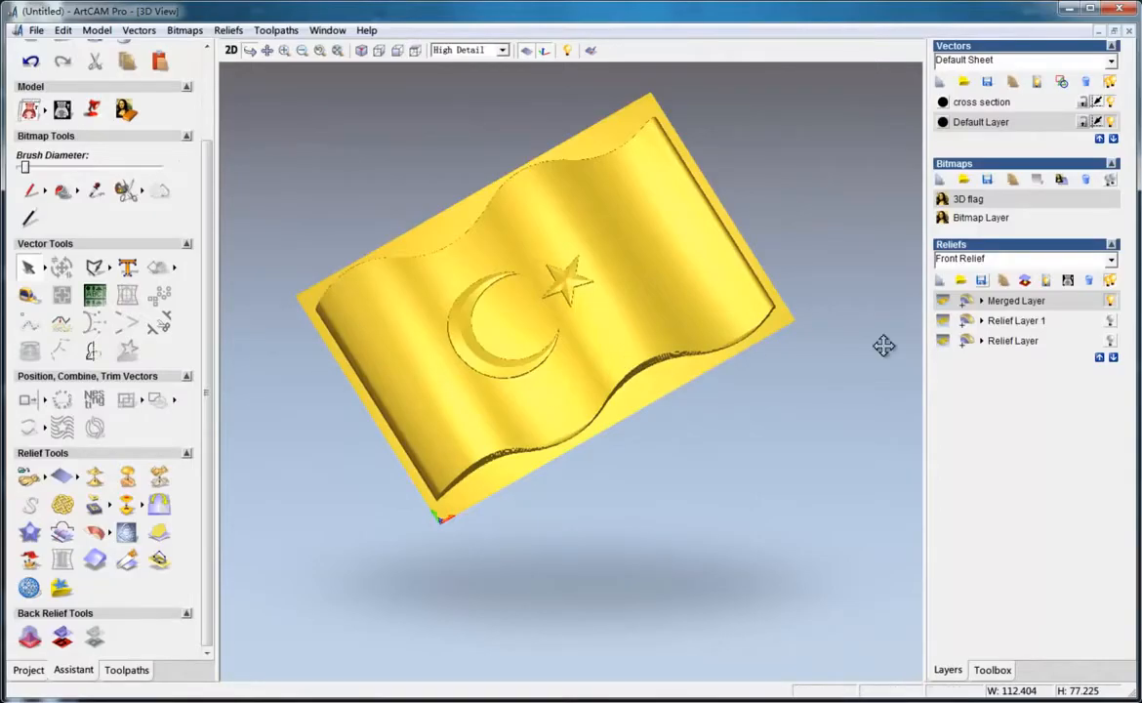
Start Z Level Roughing and choose End Mill 3.175 mm from the tool database as the roughing tool
{"action": "left_click", "coordinate": [116, 673]}
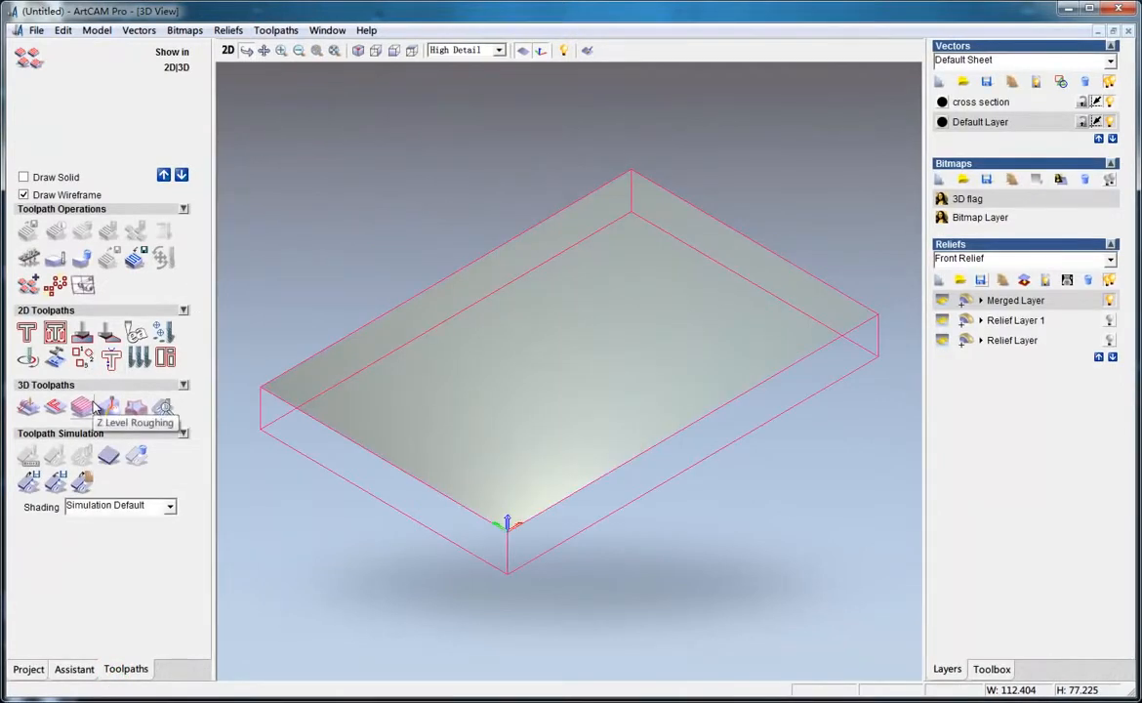
{"action": "left_click", "coordinate": [83, 405]}
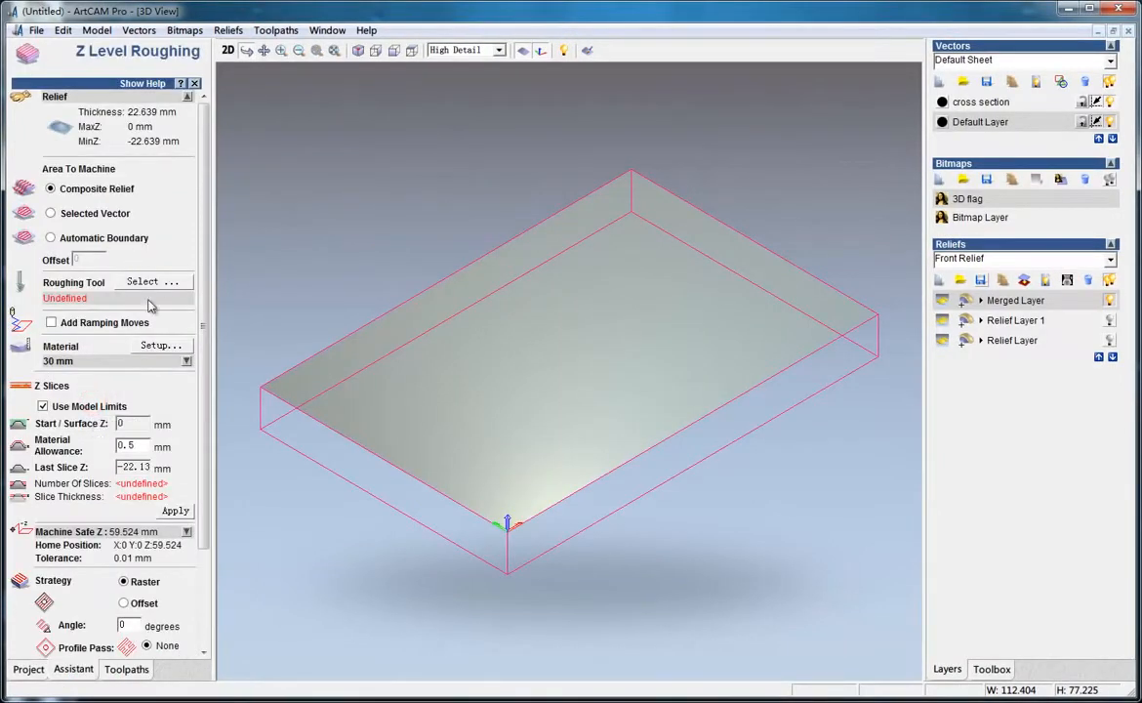
{"action": "left_click", "coordinate": [153, 281]}
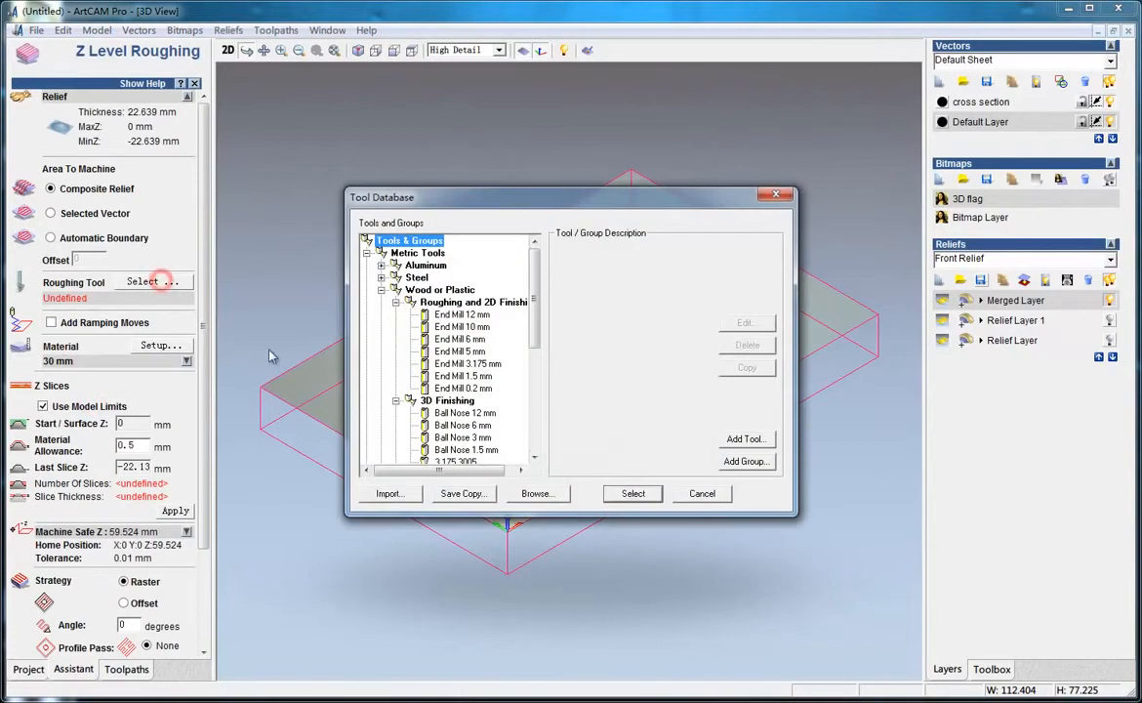
{"action": "left_click", "coordinate": [467, 339]}
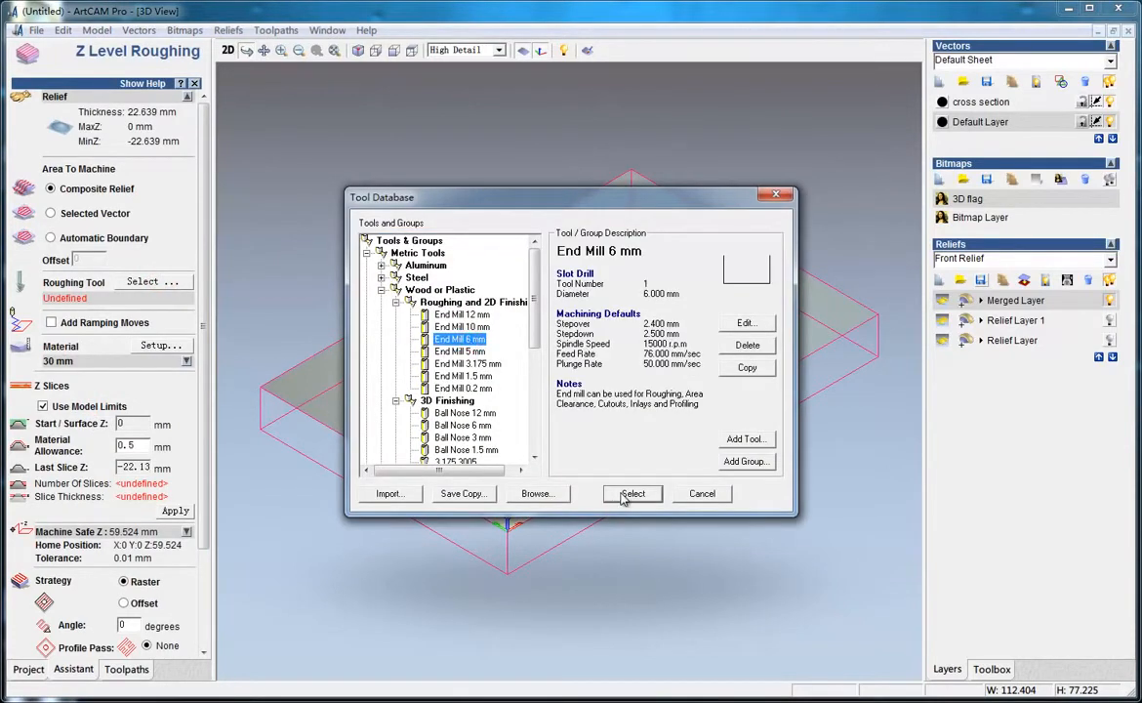
{"action": "left_click", "coordinate": [468, 363]}
{"action": "left_click_drag", "start_coordinate": [553, 207], "coordinate": [588, 149]}
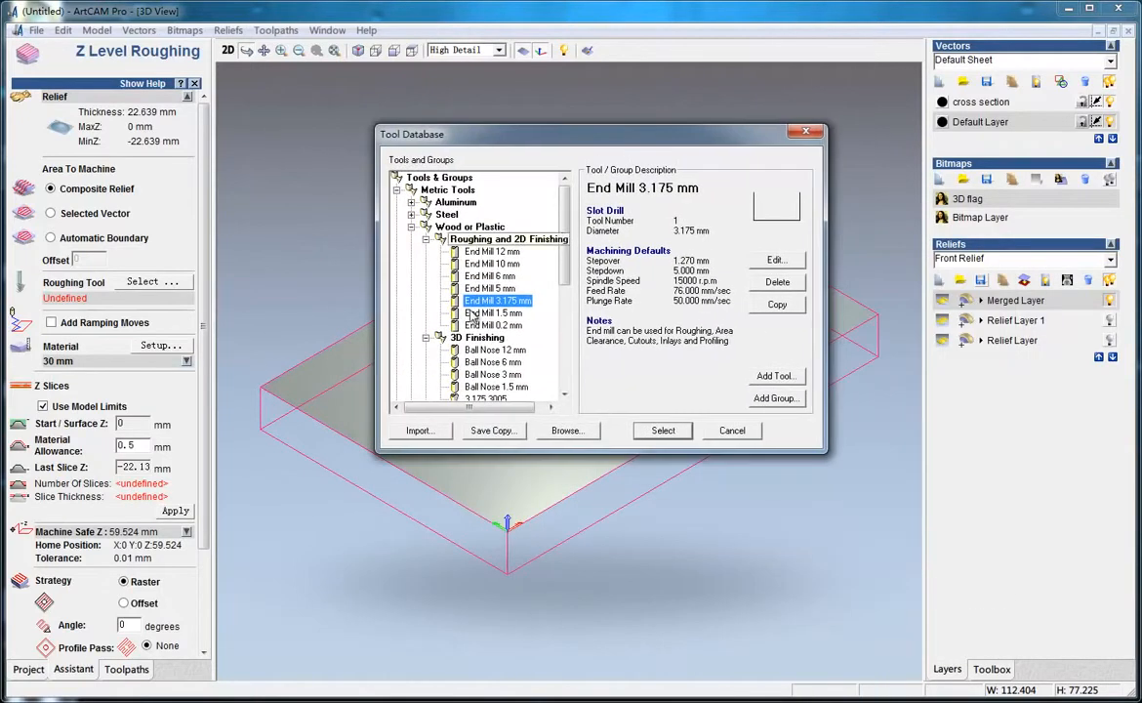
{"action": "left_click", "coordinate": [662, 431]}
Review the roughing tool's stepover and stepdown settings and apply the Z slice settings
{"action": "left_click", "coordinate": [184, 301]}
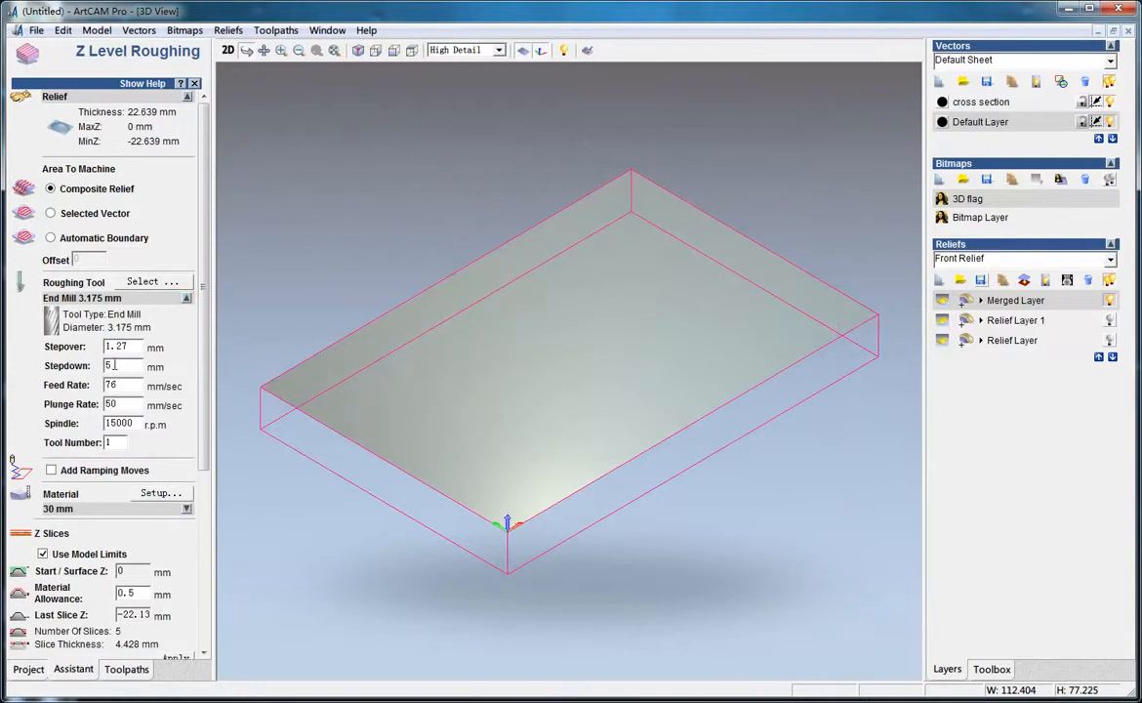
{"action": "double_click", "coordinate": [133, 346]}
{"action": "scroll", "coordinate": [187, 359], "scroll_direction": "down", "scroll_amount": 5}
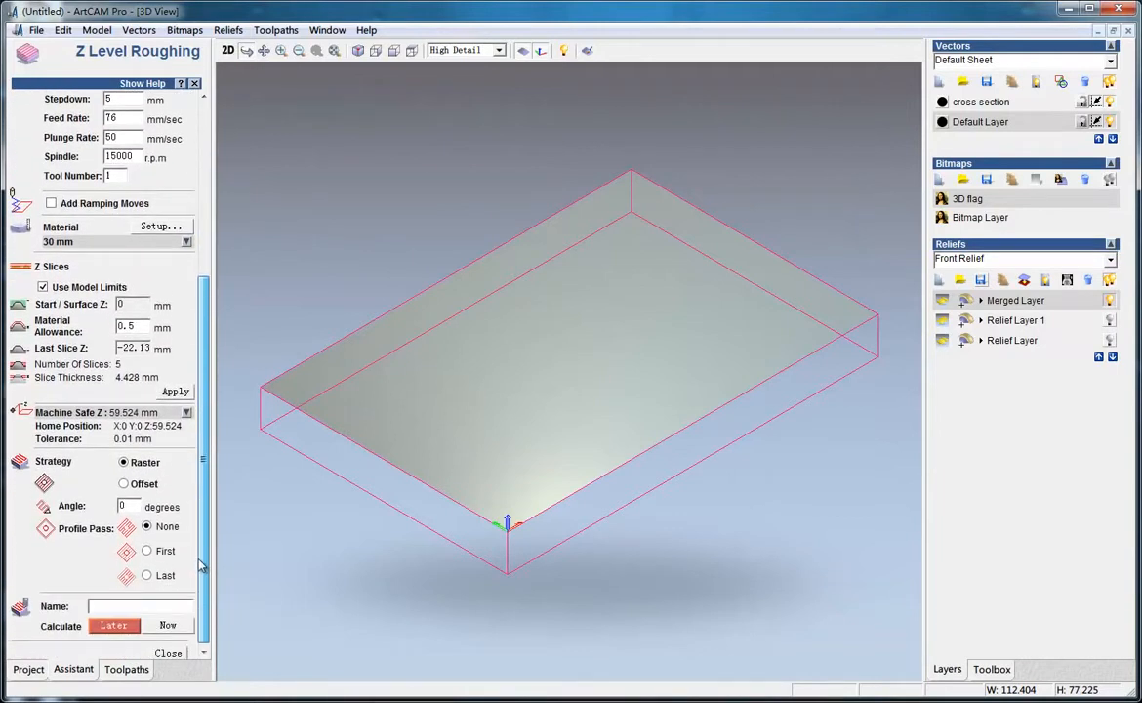
{"action": "left_click", "coordinate": [176, 392]}
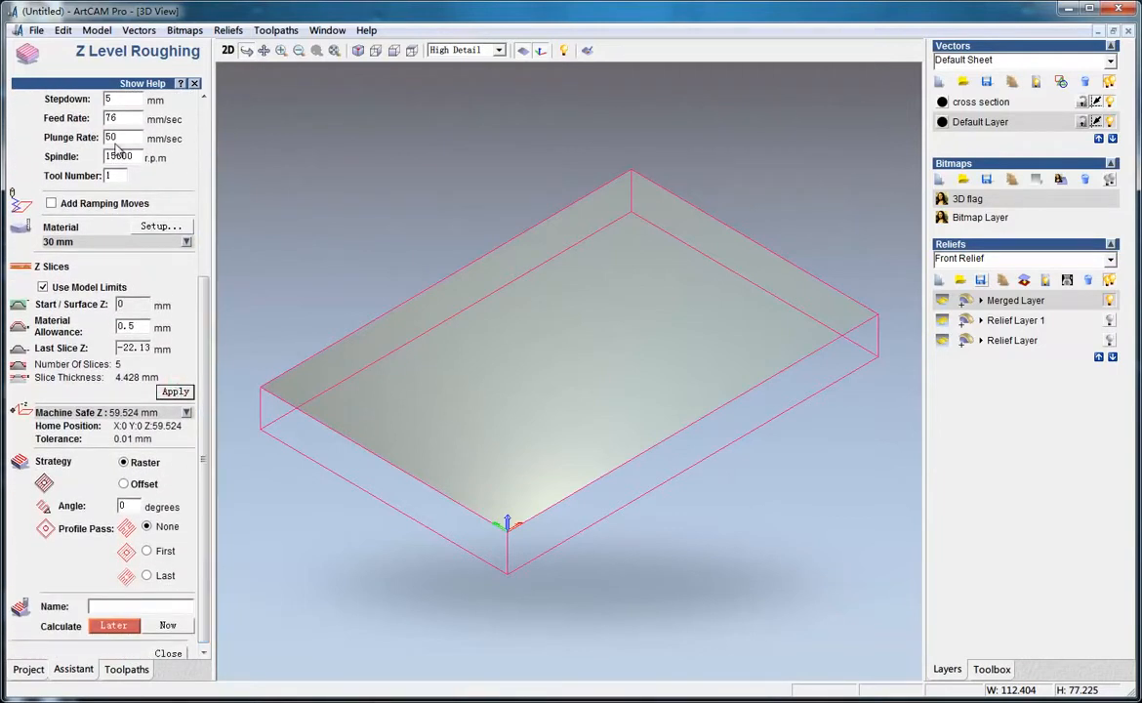
Set the model position using the bottom left pixel at X 0, Y 0
{"action": "left_click", "coordinate": [97, 31]}
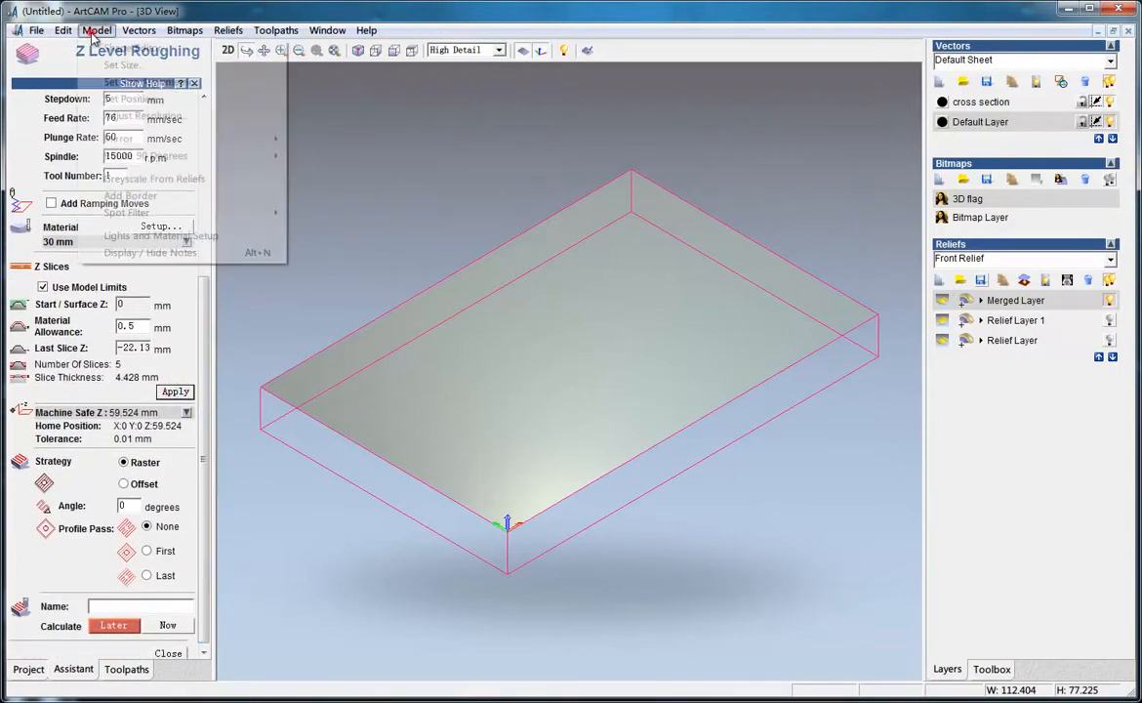
{"action": "left_click", "coordinate": [151, 101]}
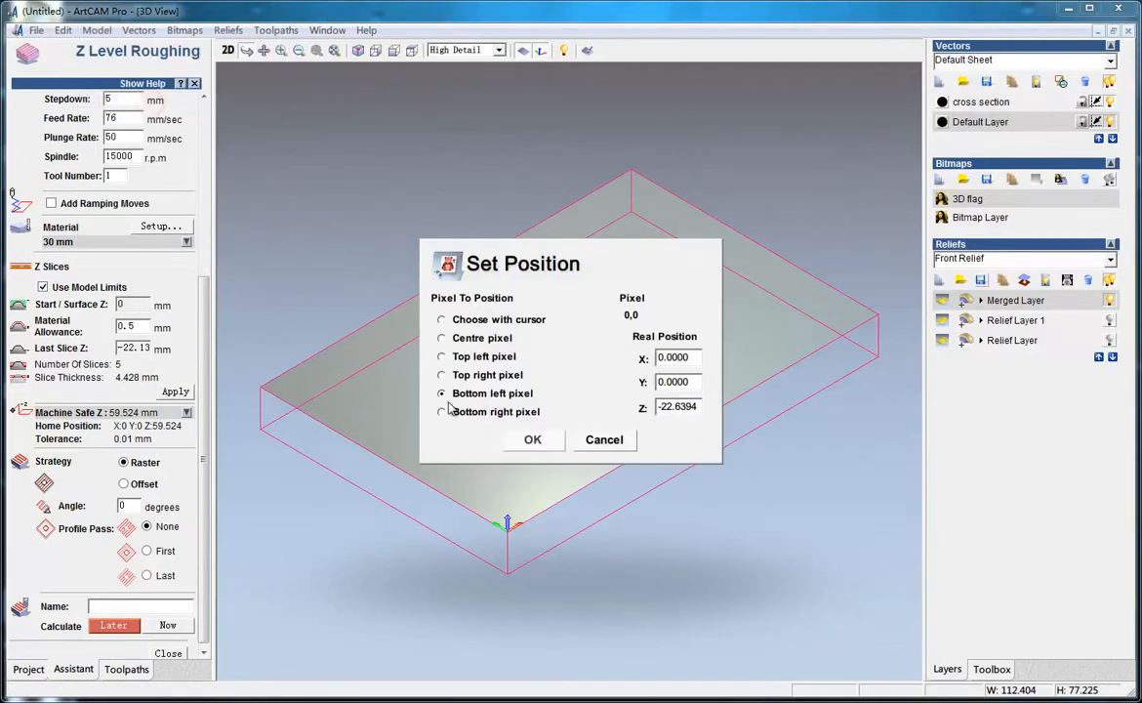
{"action": "left_click", "coordinate": [540, 440]}
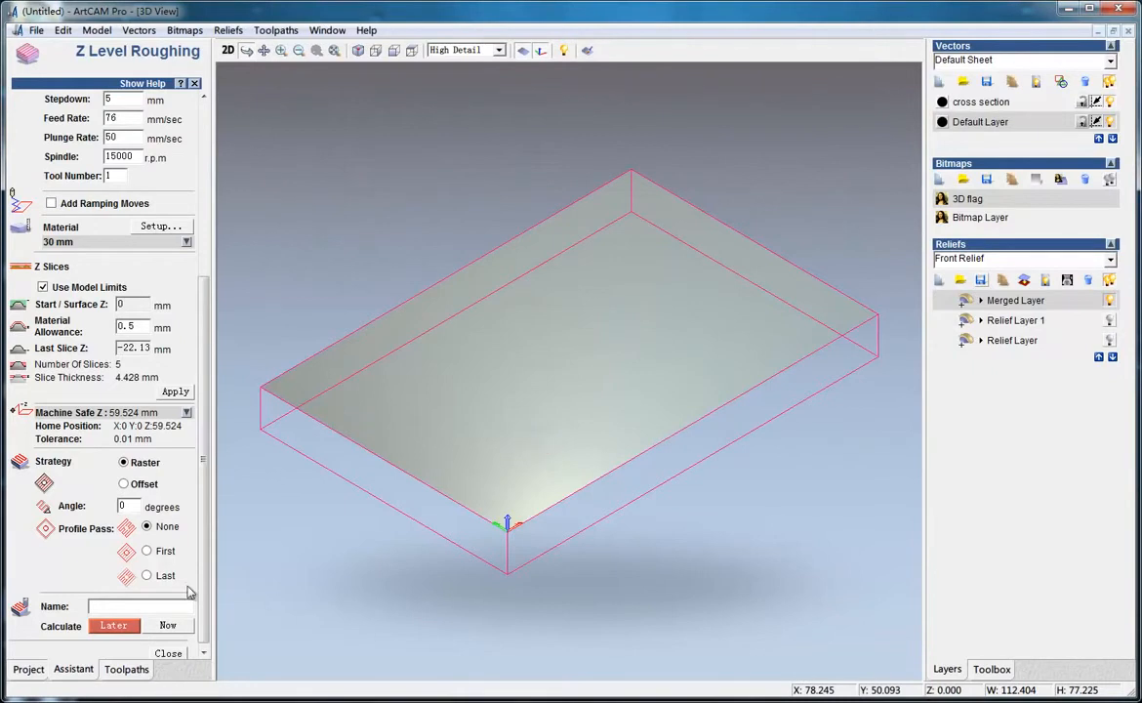
Confirm the material setup at 30 mm thickness, calculate the roughing toolpath now, and close the form
{"action": "left_click", "coordinate": [161, 226]}
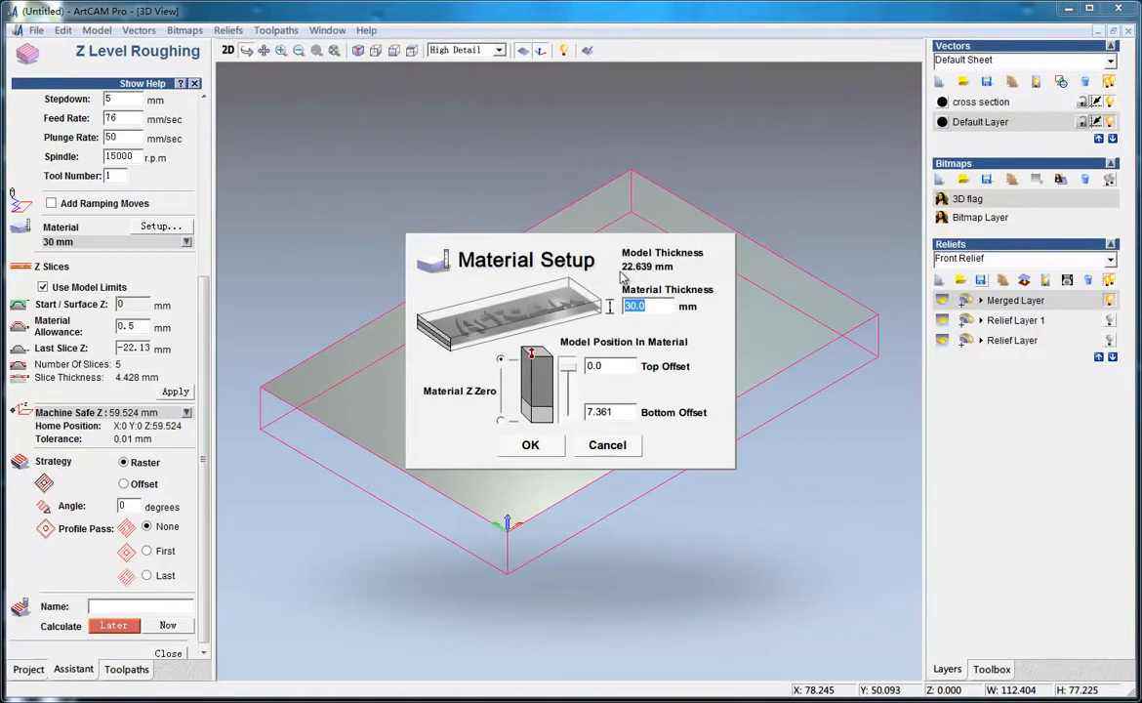
{"action": "left_click", "coordinate": [532, 446]}
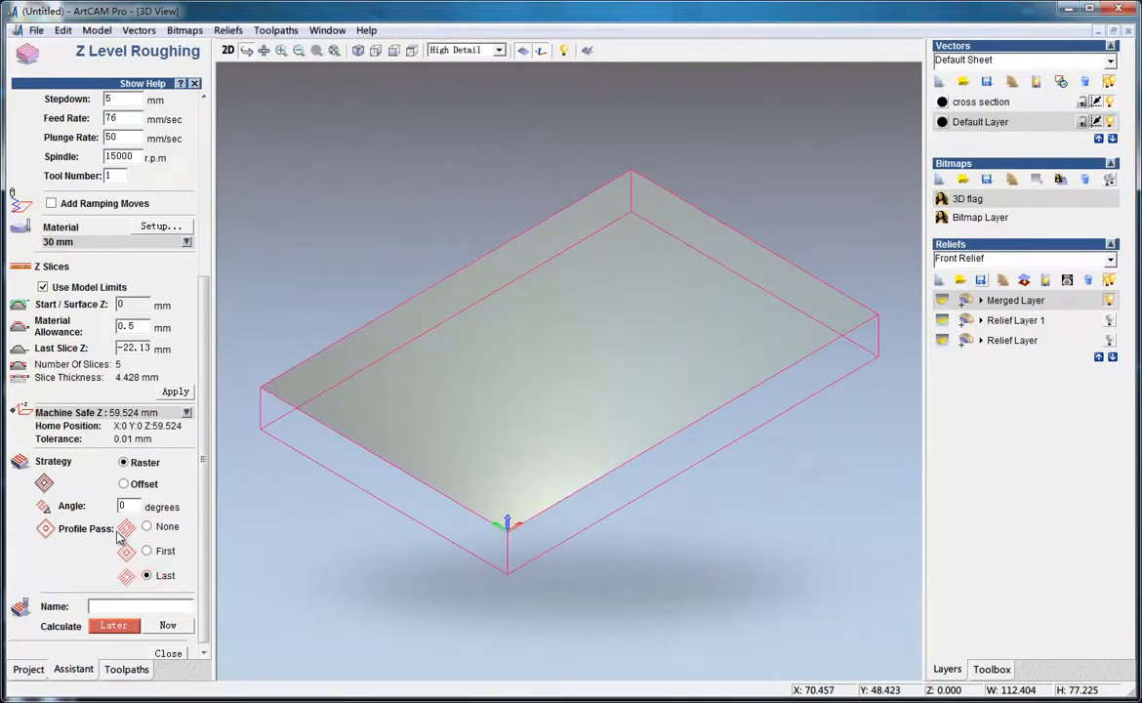
{"action": "left_click", "coordinate": [169, 627]}
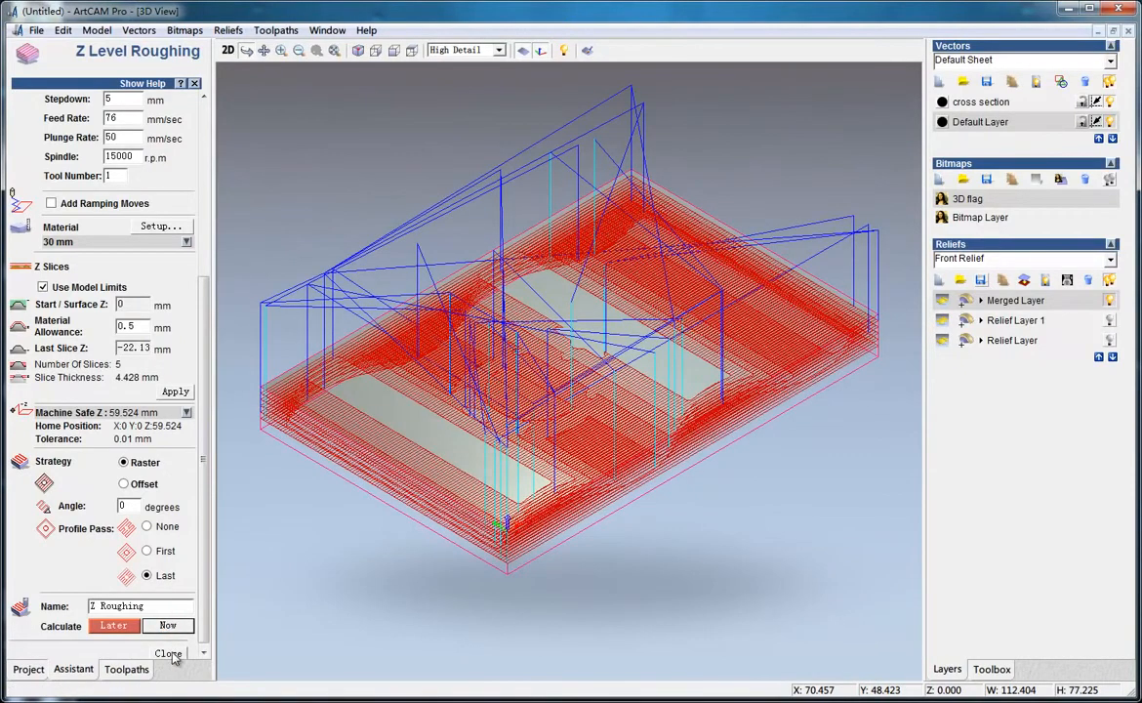
{"action": "left_click", "coordinate": [167, 653]}
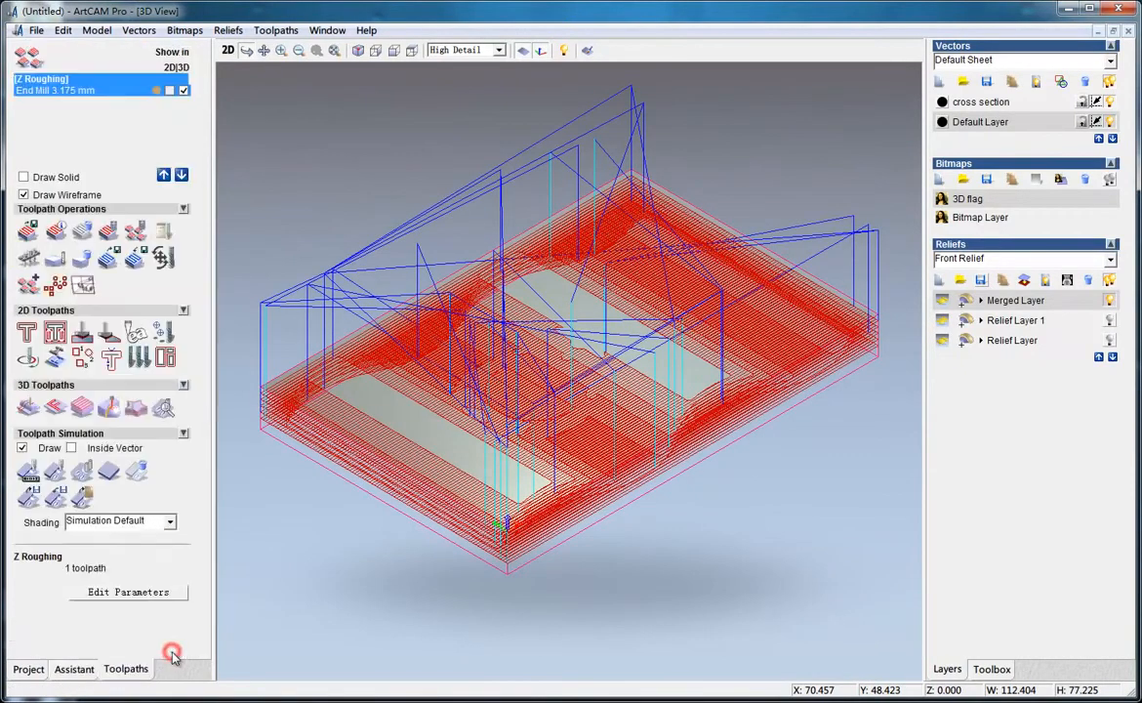
Run a fast simulation of the roughing toolpath and orbit to inspect it
{"action": "left_click", "coordinate": [54, 473]}
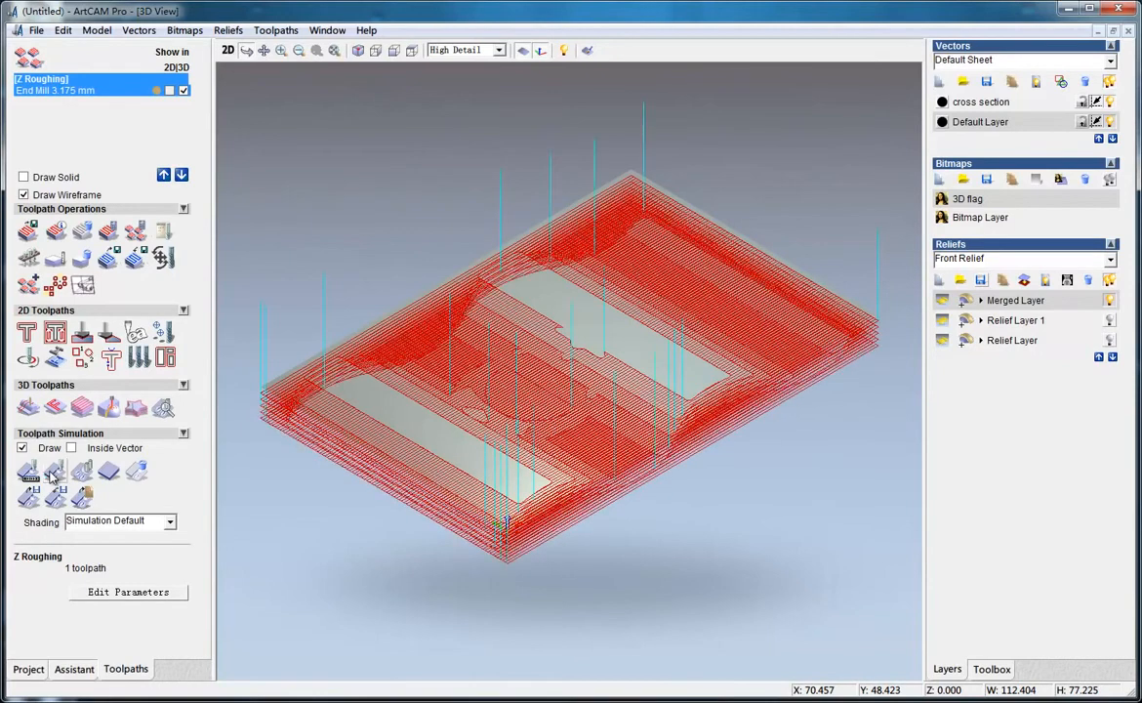
{"action": "left_click_drag", "start_coordinate": [612, 497], "coordinate": [468, 542]}
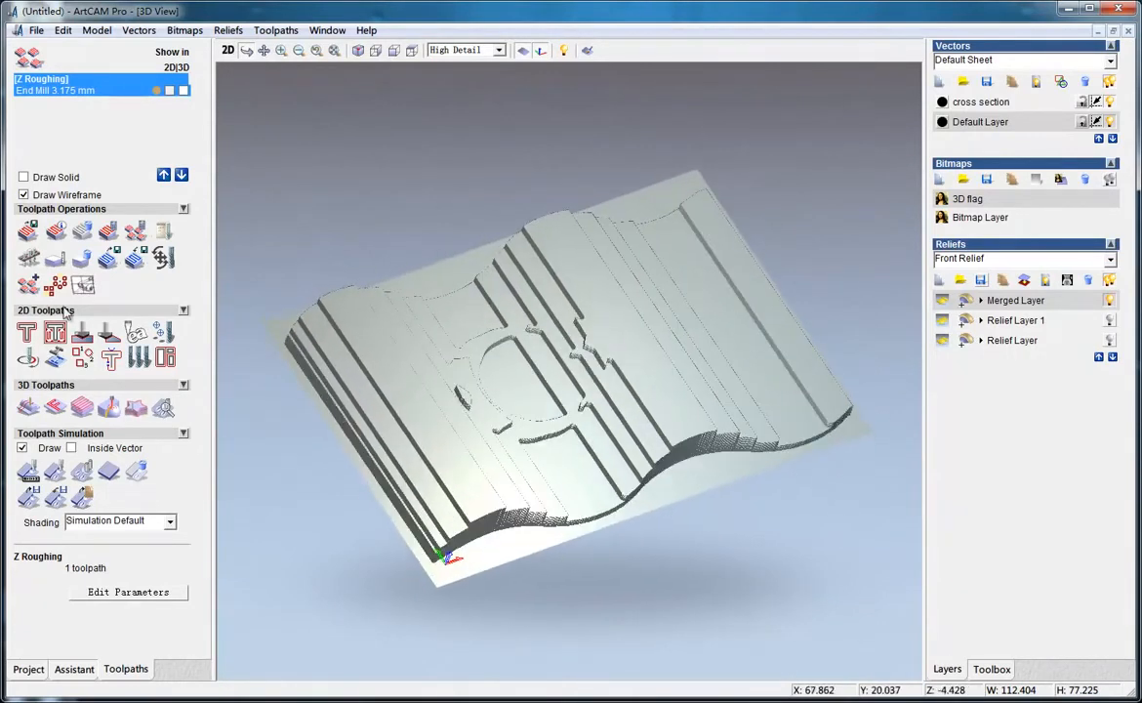
Create a Machine Relief raster toolpath on the selected flag boundary vector with a Ball Nose 3 mm tool and calculate it
{"action": "left_click", "coordinate": [28, 409]}
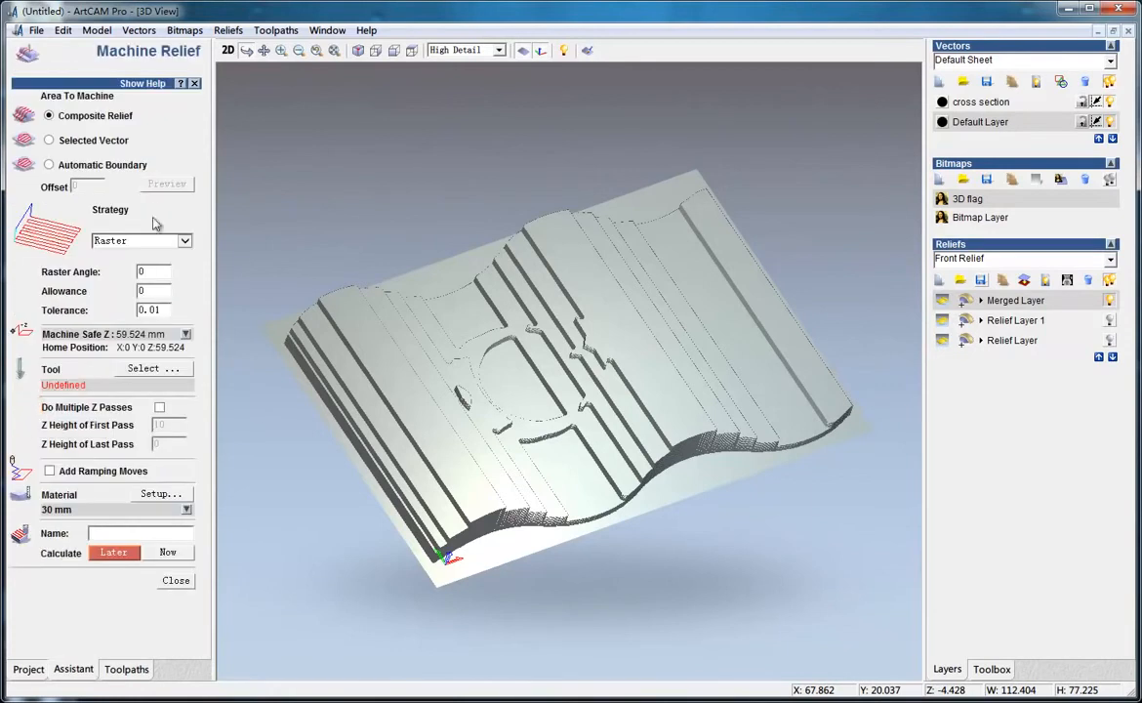
{"action": "left_click", "coordinate": [227, 53]}
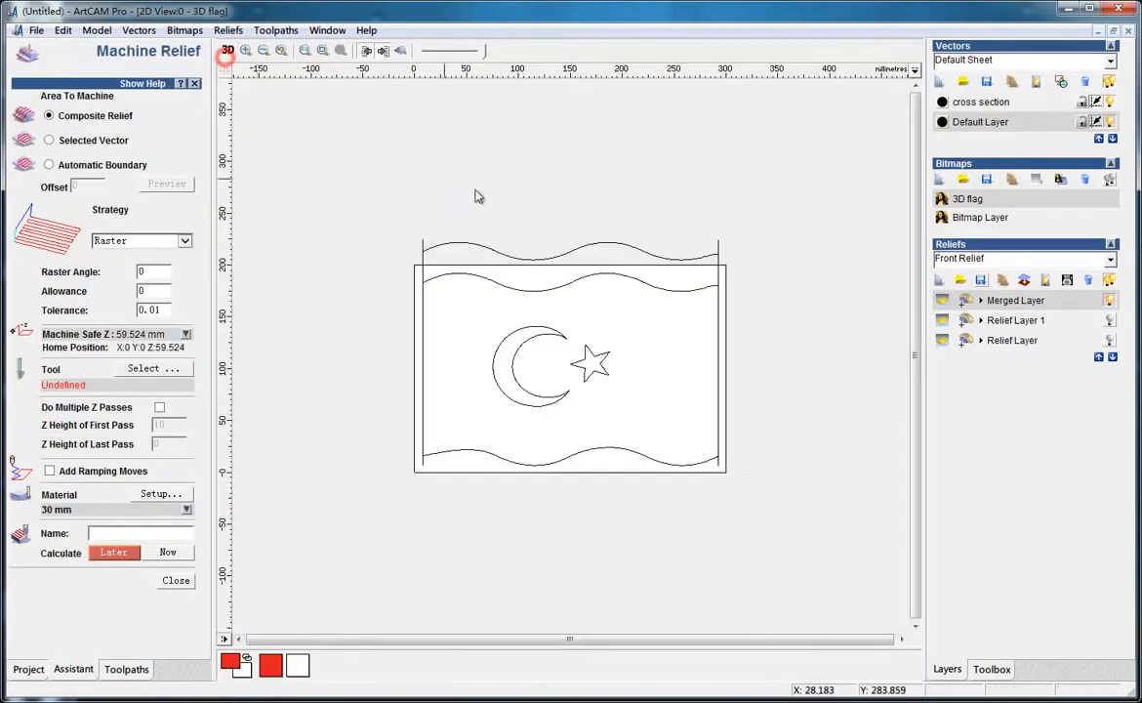
{"action": "left_click", "coordinate": [505, 288]}
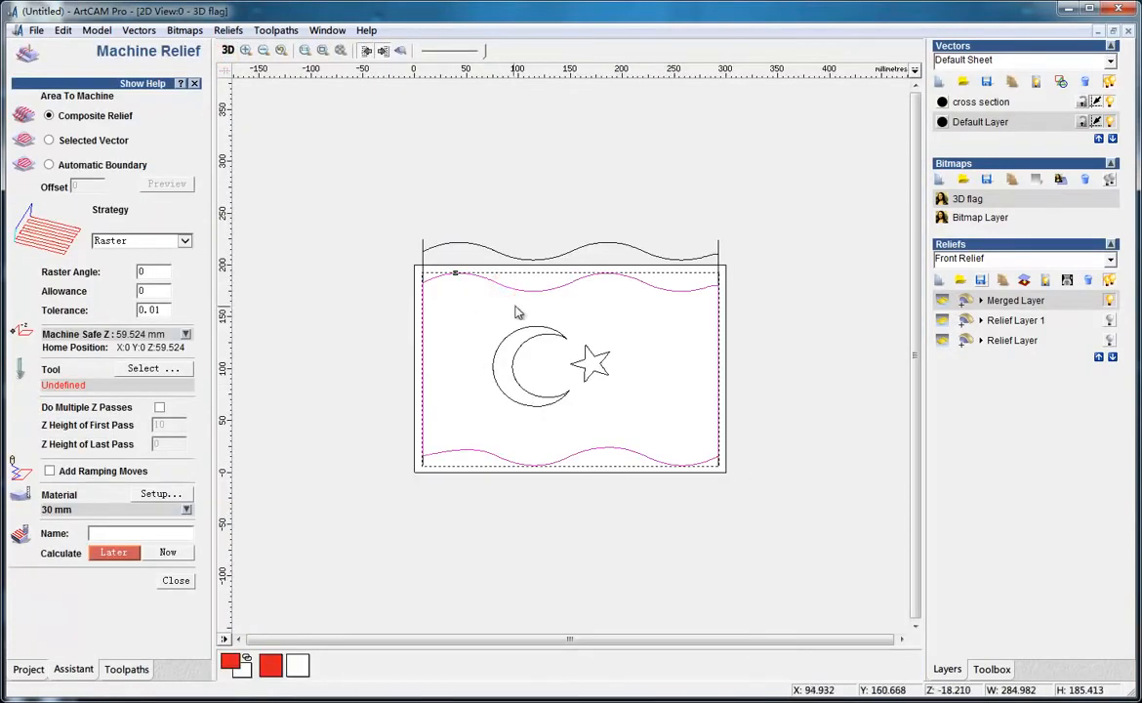
{"action": "left_click", "coordinate": [50, 140]}
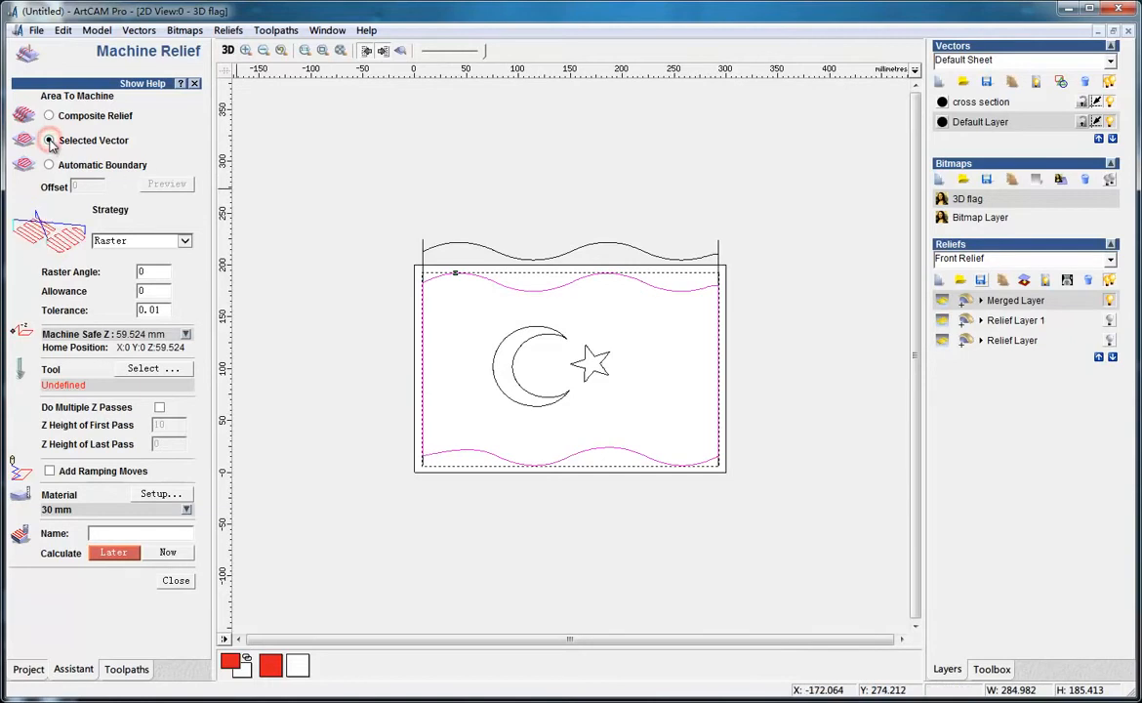
{"action": "left_click", "coordinate": [153, 369]}
{"action": "left_click", "coordinate": [396, 302]}
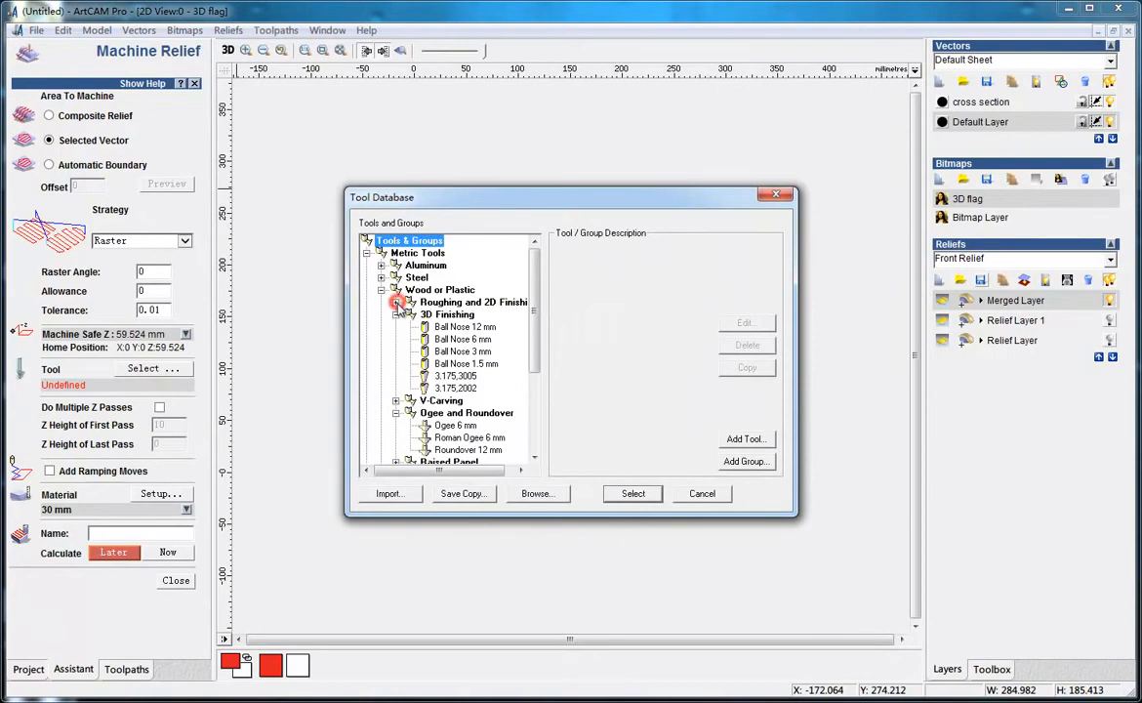
{"action": "left_click", "coordinate": [459, 351]}
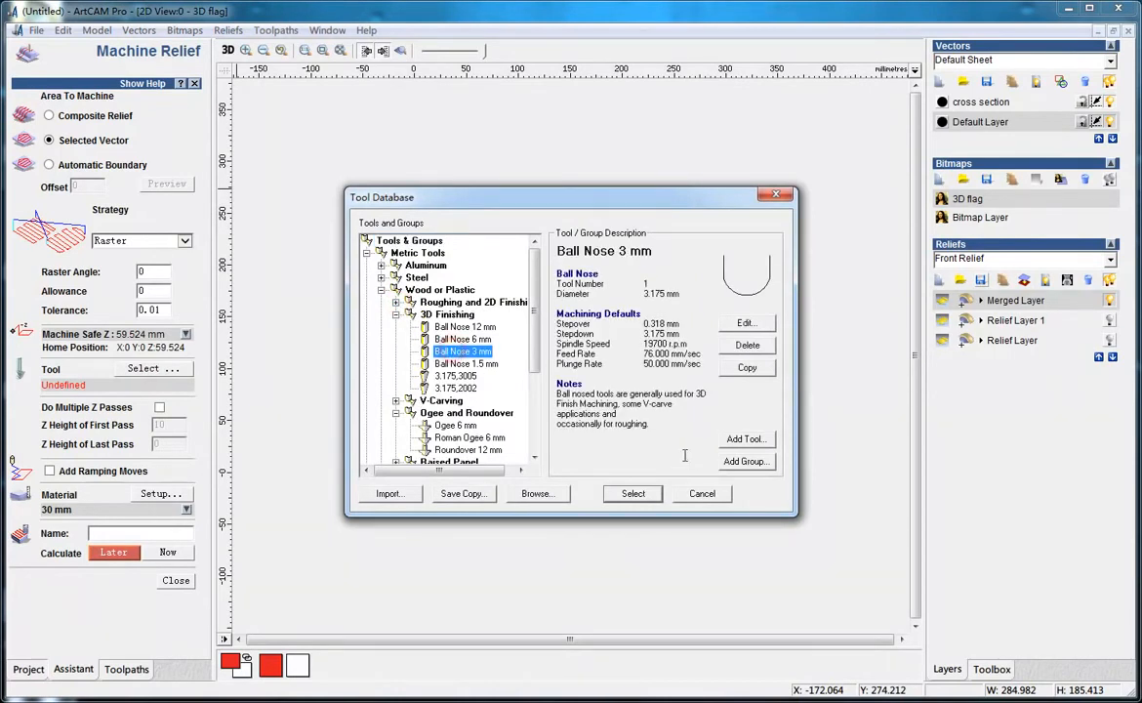
{"action": "left_click", "coordinate": [631, 494]}
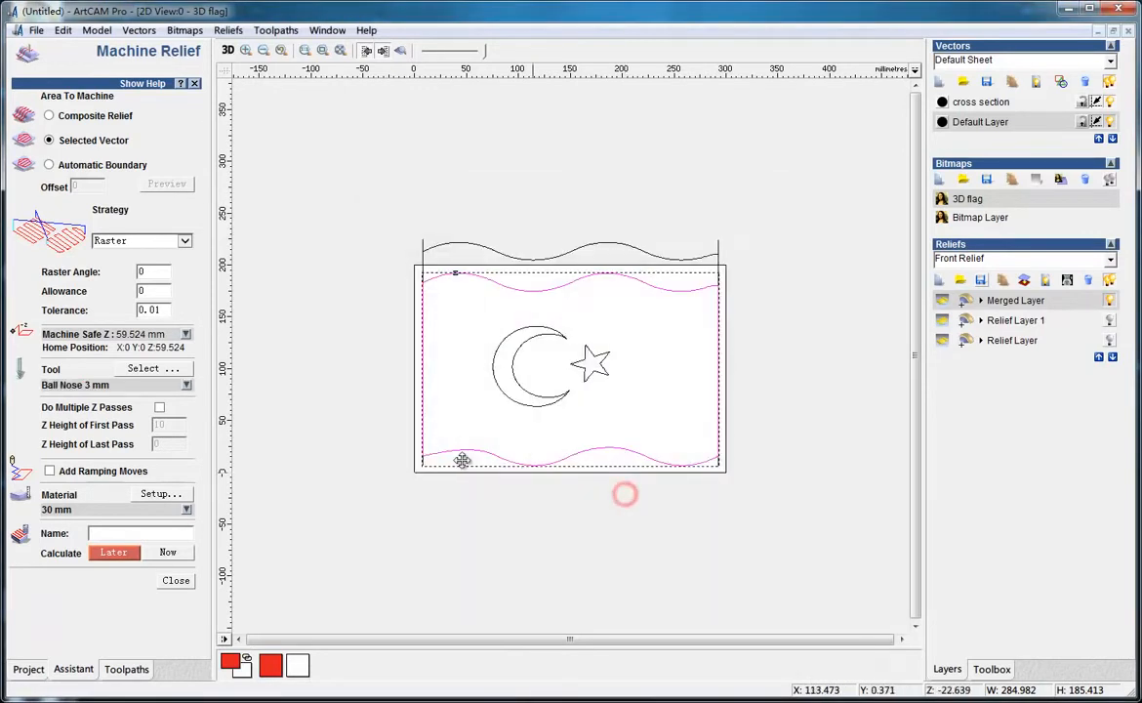
{"action": "left_click", "coordinate": [172, 553]}
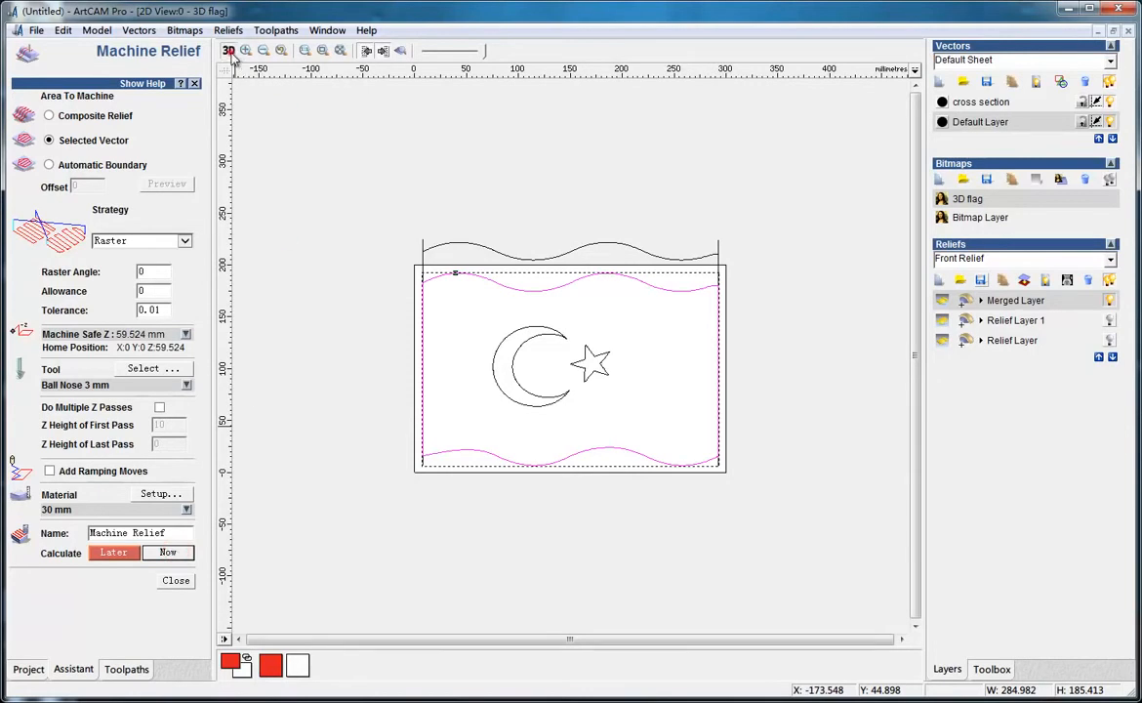
Return to the 3D view and close the Machine Relief form
{"action": "left_click", "coordinate": [233, 55]}
{"action": "key", "text": "Escape"}
{"action": "left_click", "coordinate": [677, 395]}
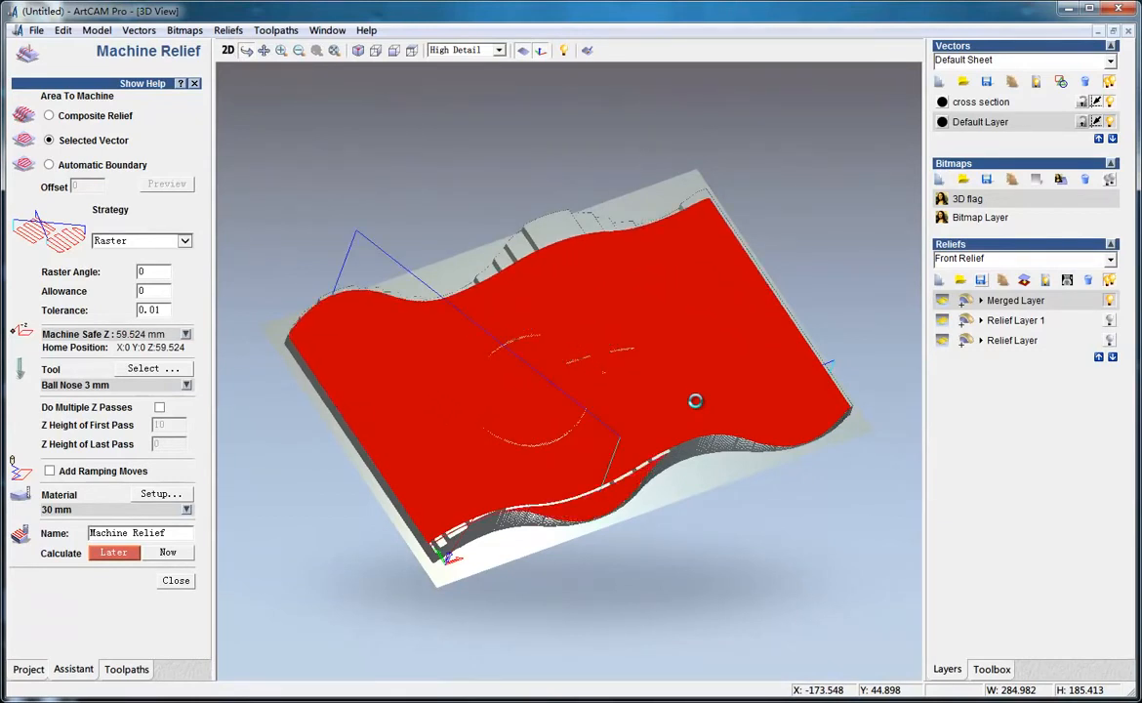
{"action": "left_click", "coordinate": [176, 580]}
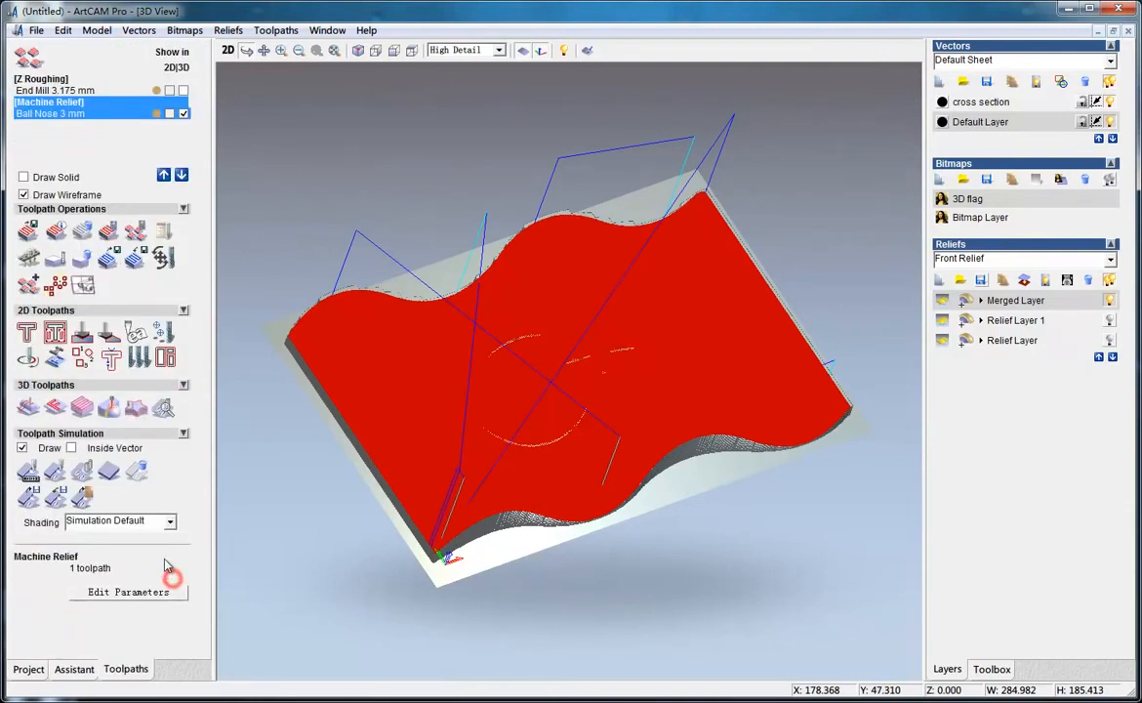
Run a fast simulation of the Machine Relief finishing toolpath and inspect the carved flag in 3D
{"action": "left_click", "coordinate": [55, 470]}
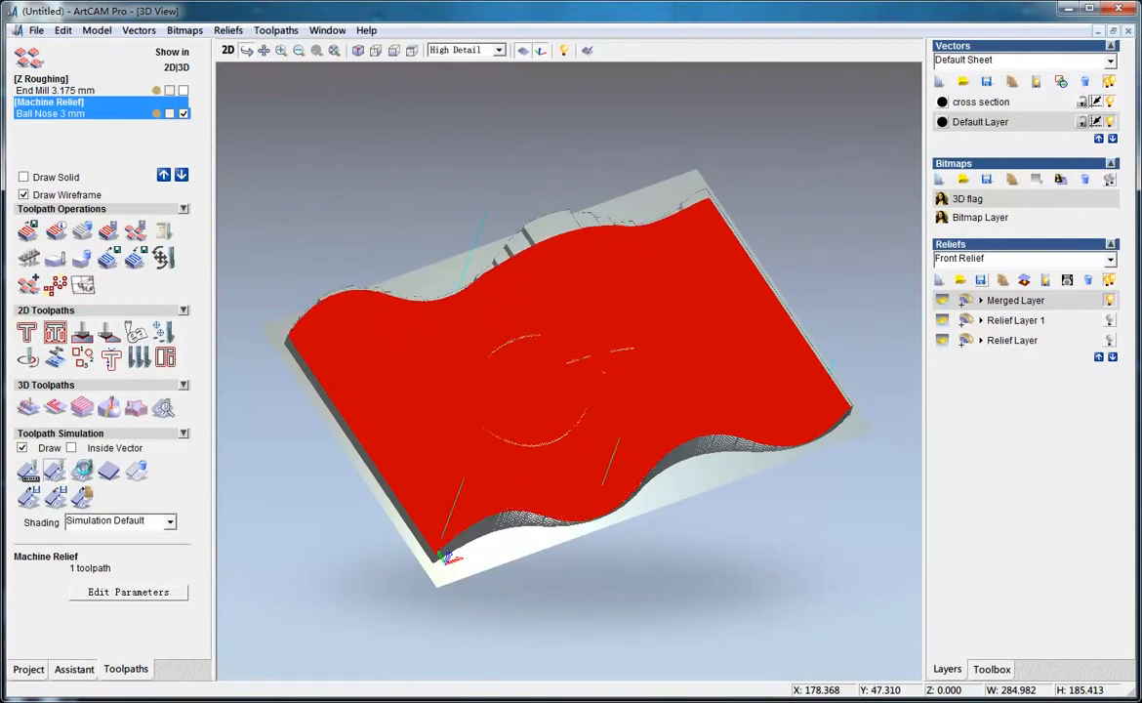
{"action": "mouse_move", "coordinate": [547, 436]}
{"action": "left_mouse_down"}
{"action": "mouse_move", "coordinate": [514, 545]}
{"action": "mouse_move", "coordinate": [642, 410]}
{"action": "left_mouse_up"}
{"action": "scroll", "coordinate": [511, 539], "scroll_direction": "up", "scroll_amount": 3}
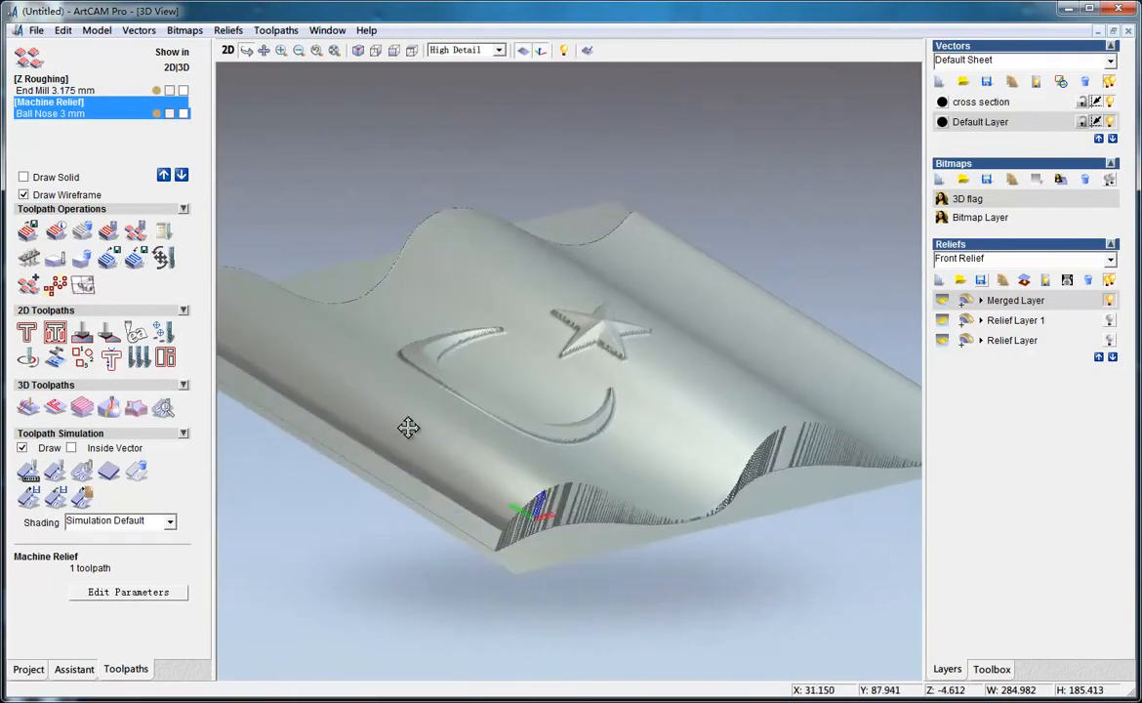
{"action": "left_click_drag", "start_coordinate": [406, 416], "coordinate": [382, 541]}
{"action": "left_click_drag", "start_coordinate": [751, 364], "coordinate": [388, 146]}
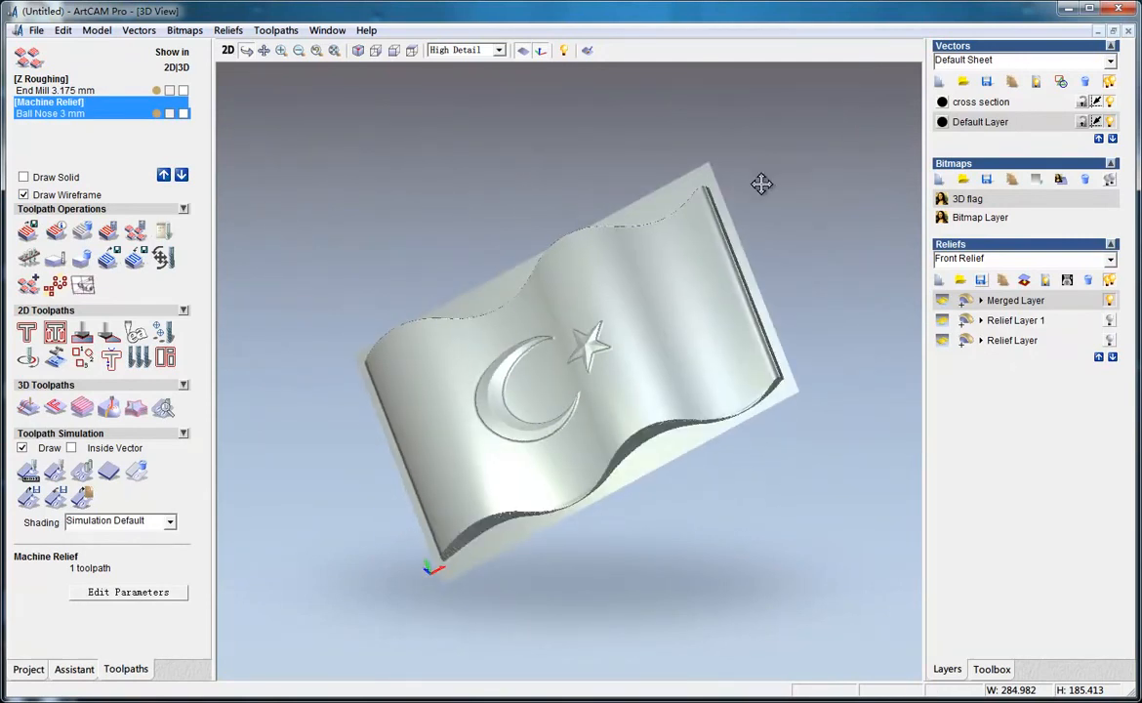